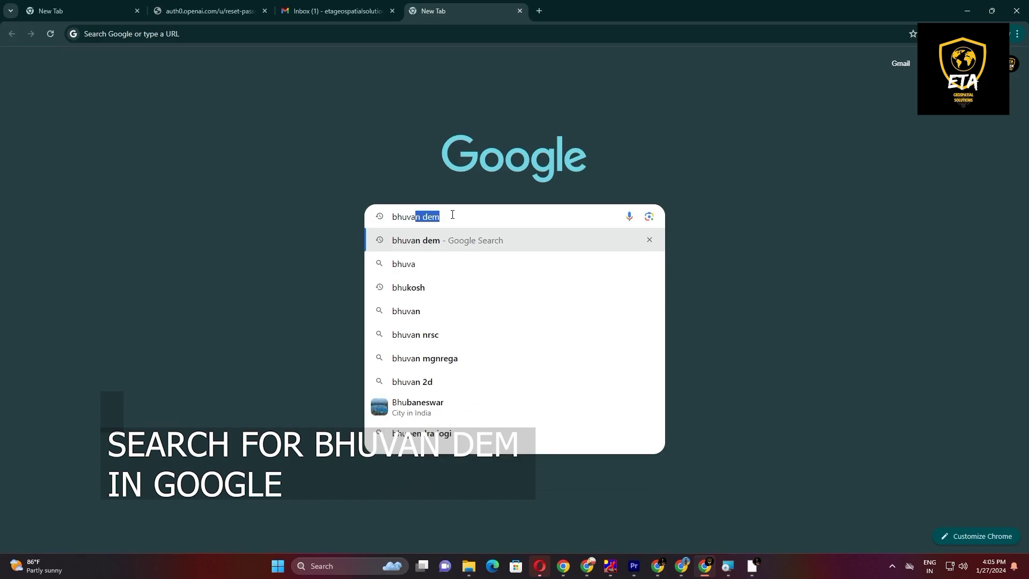
Step: Search Google for bhuvan dem and open the NRSC Open EO Data Archive result
{"action": "key", "text": "Return"}
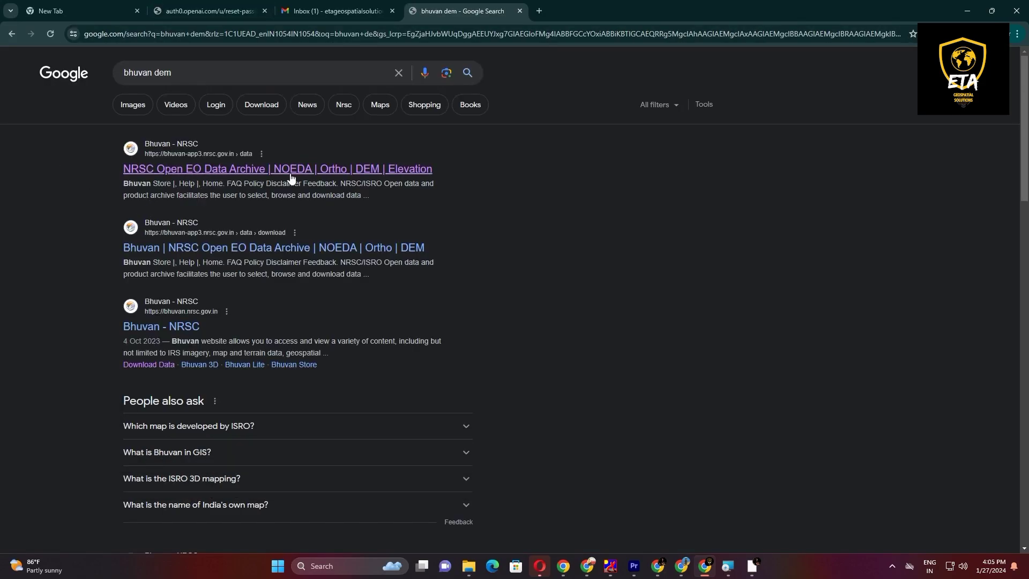
{"action": "left_click", "coordinate": [393, 171]}
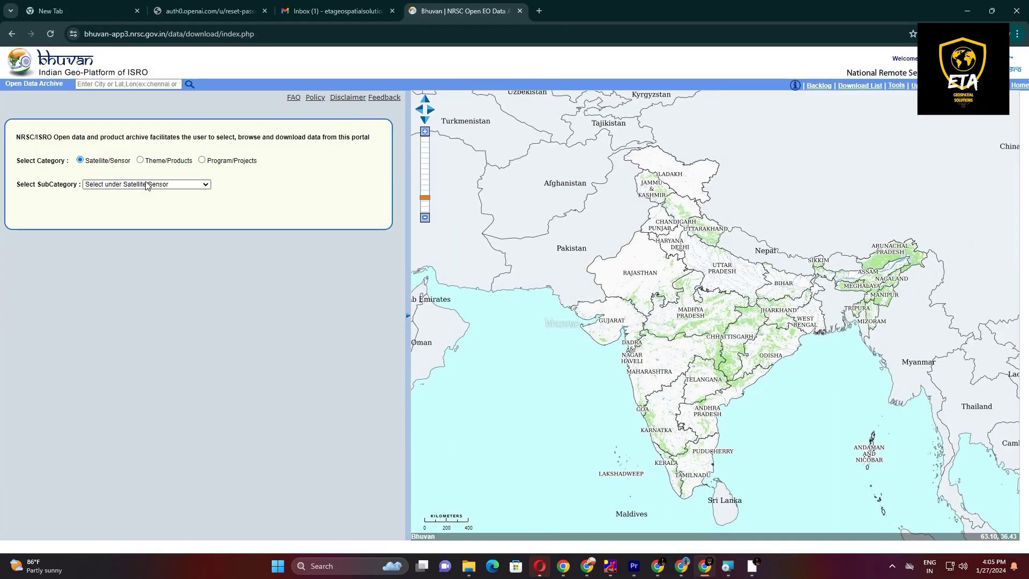
Step: Choose Cartosat-1 as the satellite subcategory and CartoDEM All Versions as the product
{"action": "left_click", "coordinate": [148, 184]}
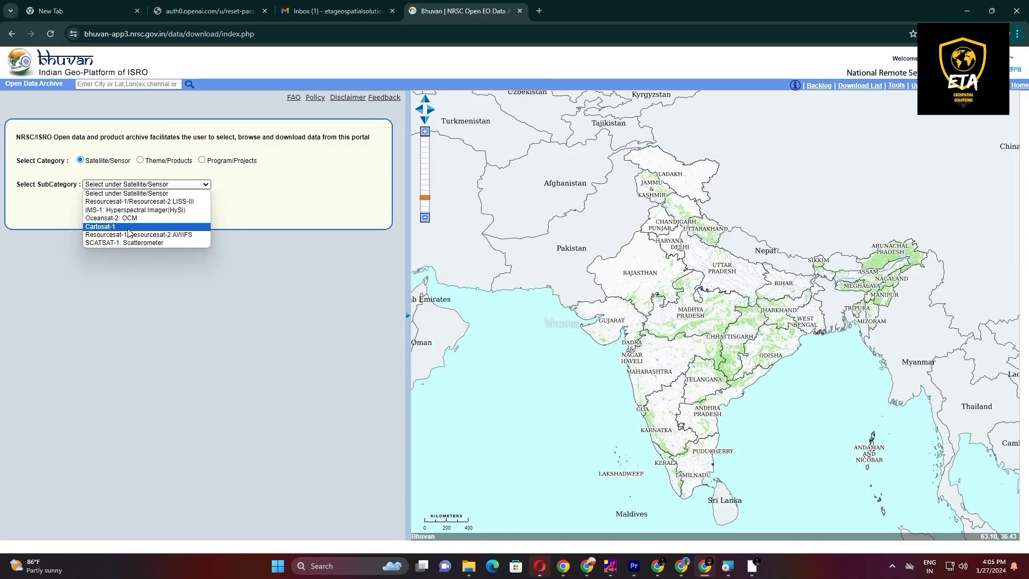
{"action": "left_click", "coordinate": [125, 227]}
{"action": "left_click", "coordinate": [137, 203]}
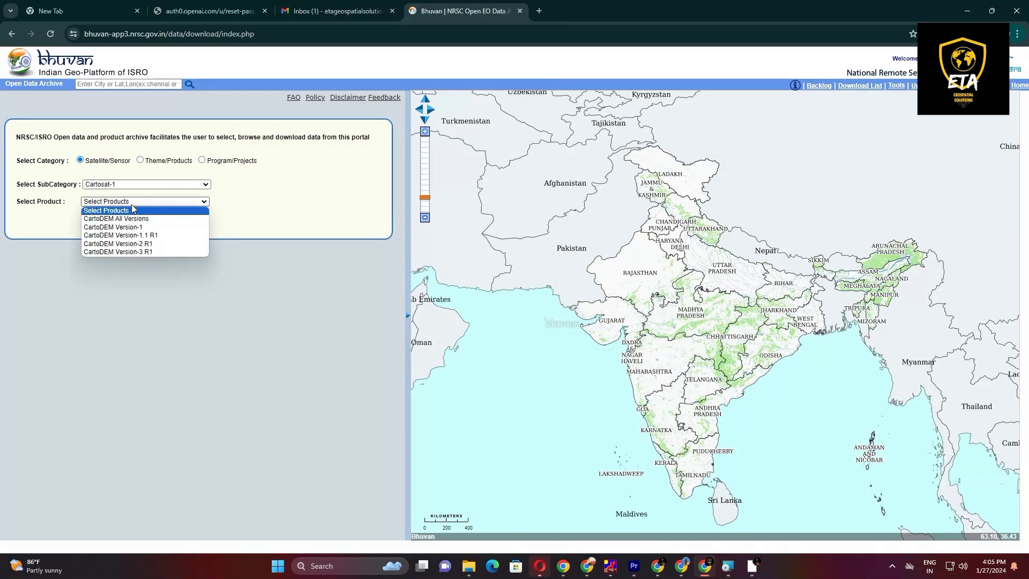
{"action": "left_click", "coordinate": [125, 218]}
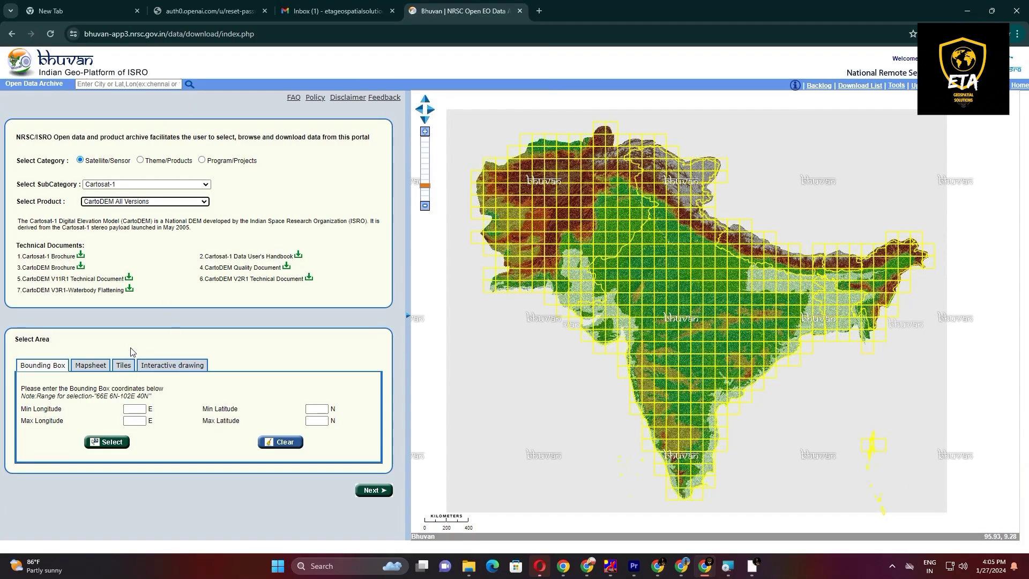
Step: Select the single east-coast tile covering 80E13N-81E14N by tile selection and list its available DEM downloads
{"action": "scroll", "coordinate": [636, 238], "scroll_direction": "up", "scroll_amount": 3}
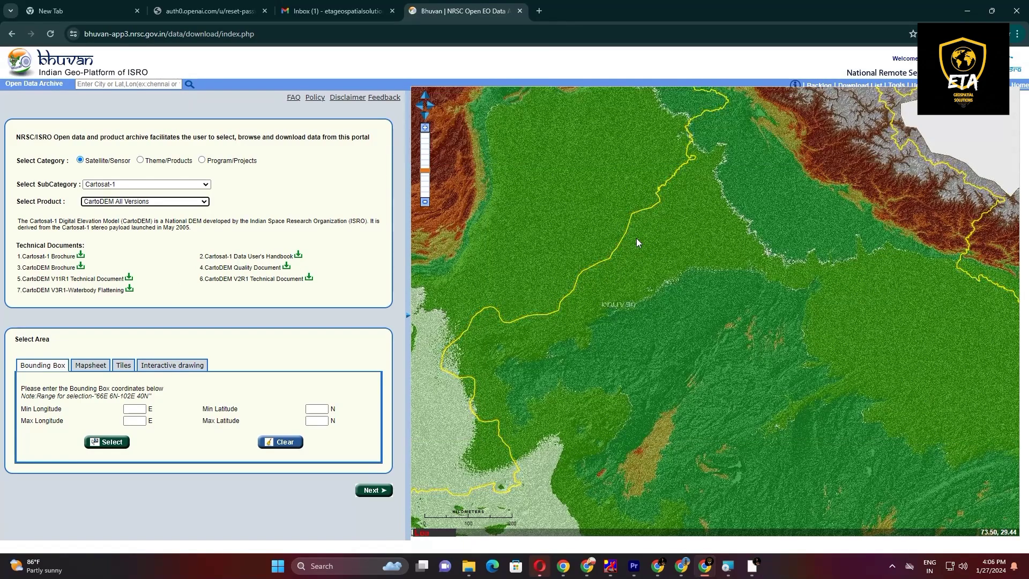
{"action": "scroll", "coordinate": [635, 238], "scroll_direction": "down", "scroll_amount": 5}
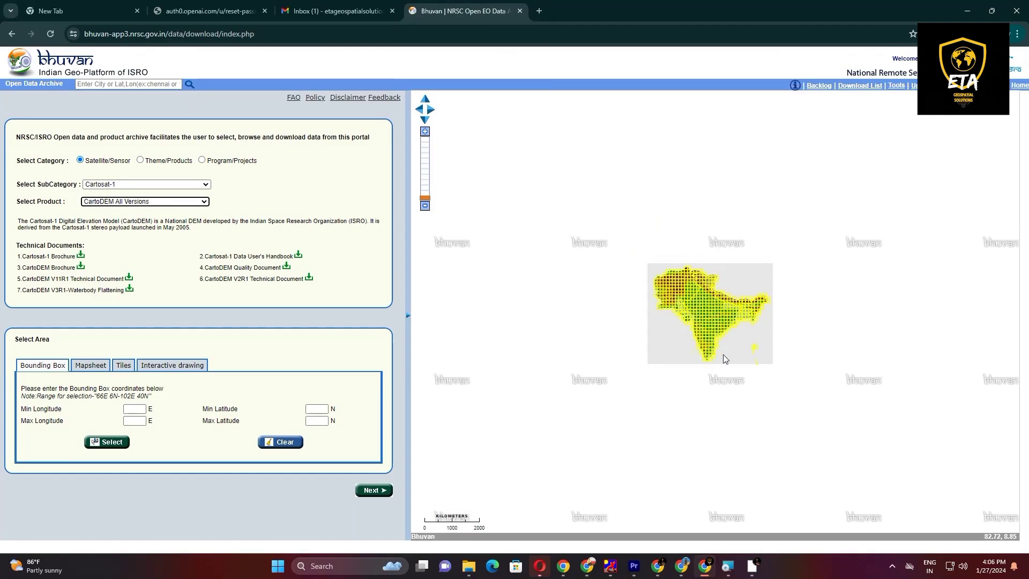
{"action": "scroll", "coordinate": [725, 358], "scroll_direction": "up", "scroll_amount": 4}
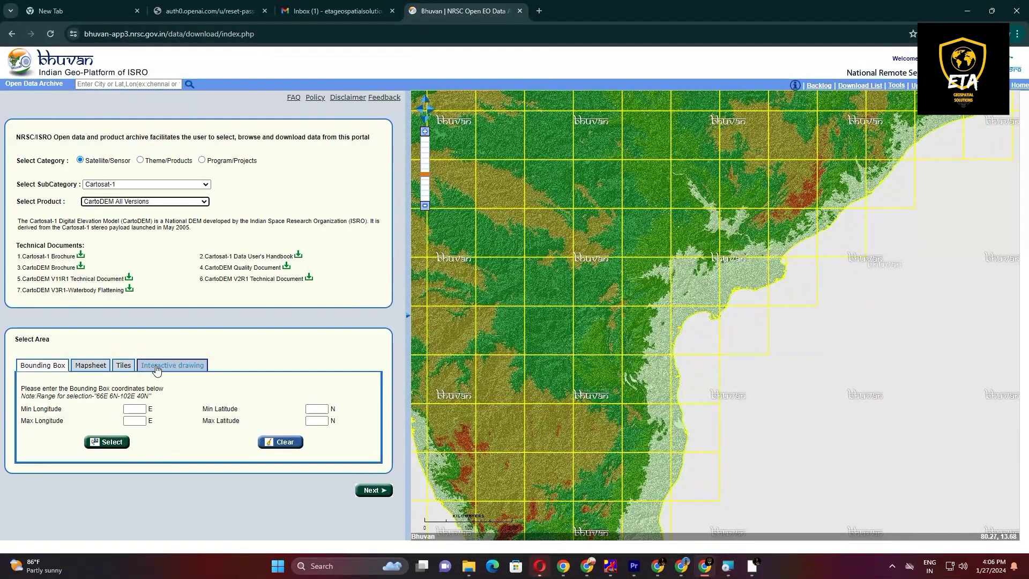
{"action": "left_click", "coordinate": [123, 365]}
{"action": "left_click", "coordinate": [101, 366]}
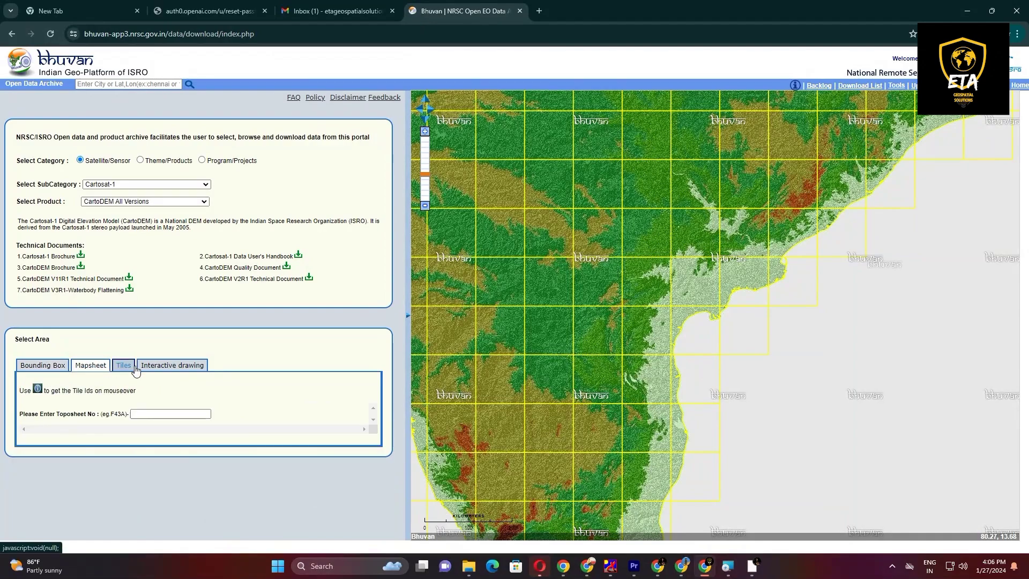
{"action": "left_click", "coordinate": [124, 365]}
{"action": "left_click", "coordinate": [121, 449]}
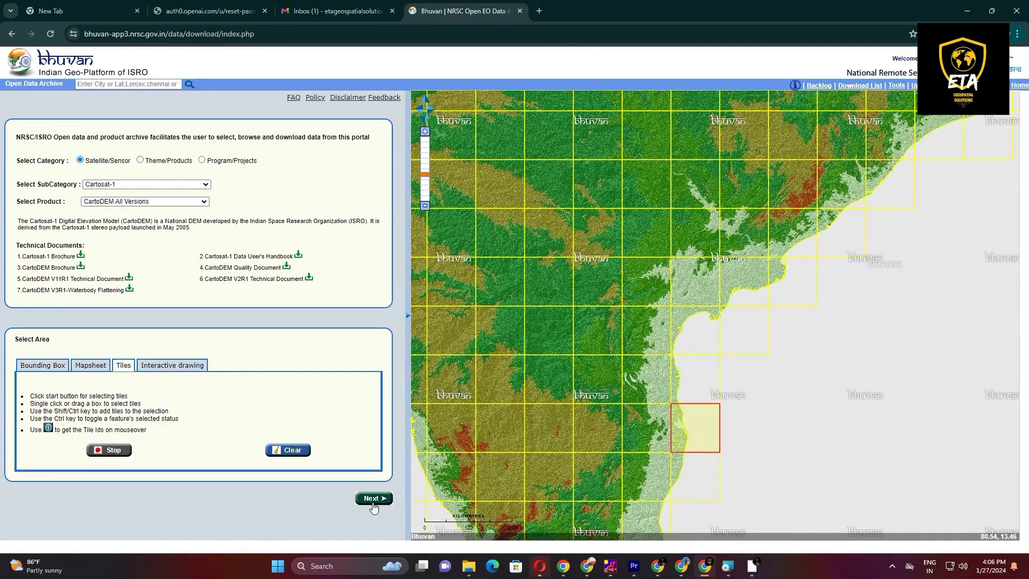
{"action": "left_click", "coordinate": [109, 451]}
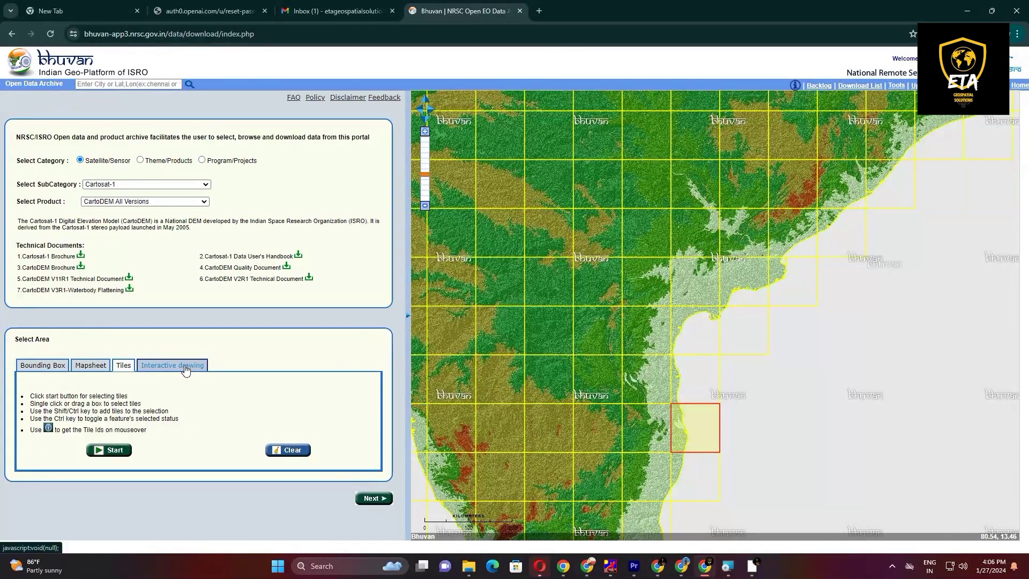
{"action": "left_click", "coordinate": [374, 498]}
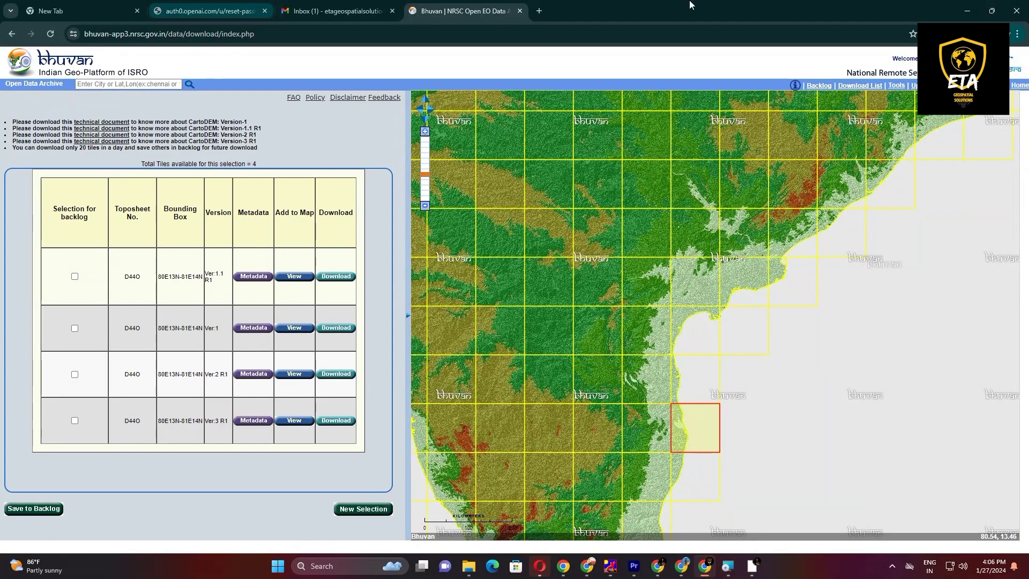
Step: Examine the metadata of the D44O tile for Ver:1.1 R1, Ver:1 and Ver:2 R1
{"action": "left_click", "coordinate": [252, 276]}
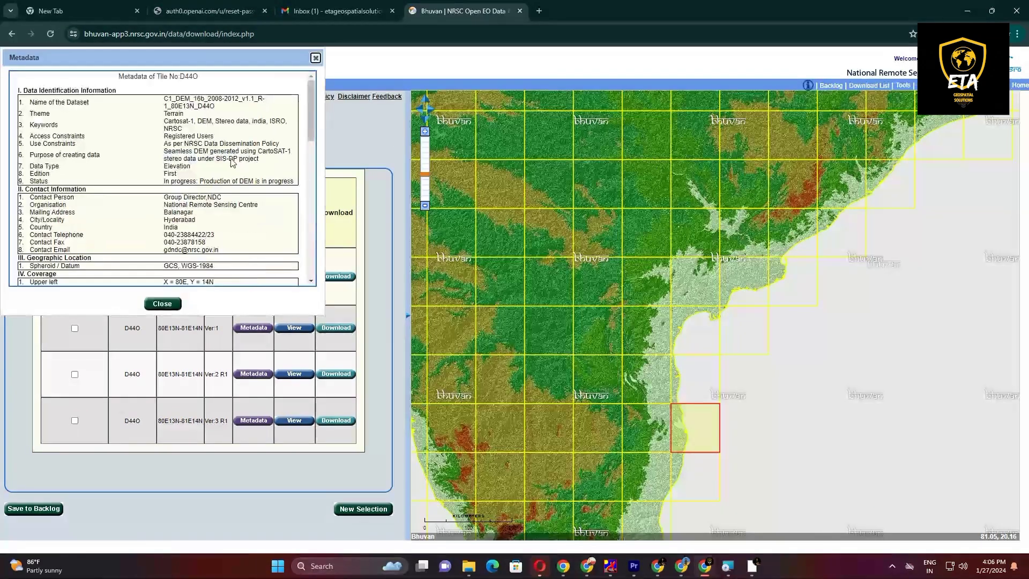
{"action": "scroll", "coordinate": [199, 186], "scroll_direction": "down", "scroll_amount": 2}
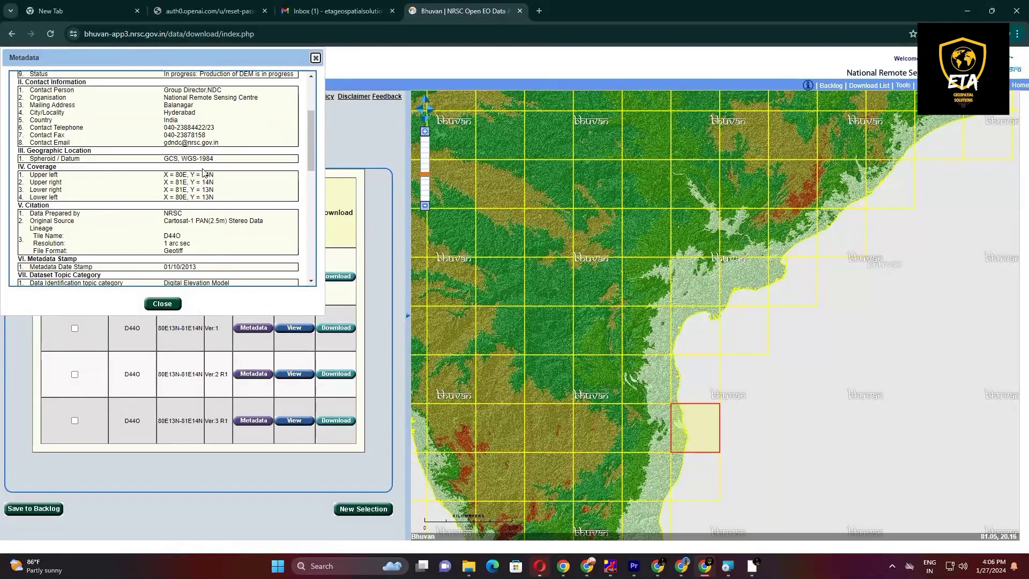
{"action": "scroll", "coordinate": [200, 189], "scroll_direction": "down", "scroll_amount": 1}
{"action": "left_click", "coordinate": [316, 58]}
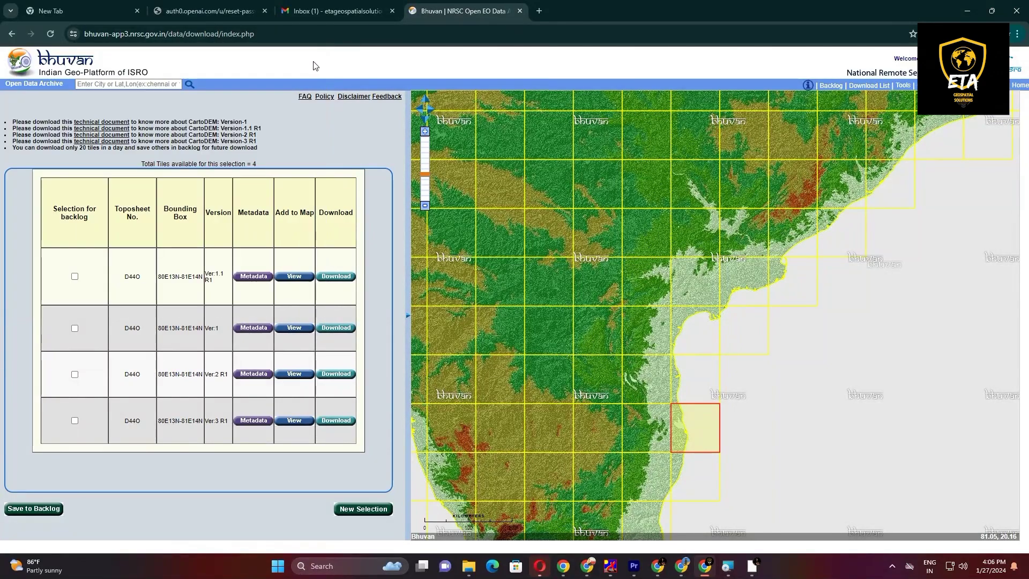
{"action": "left_click", "coordinate": [241, 329]}
{"action": "scroll", "coordinate": [190, 222], "scroll_direction": "down", "scroll_amount": 5}
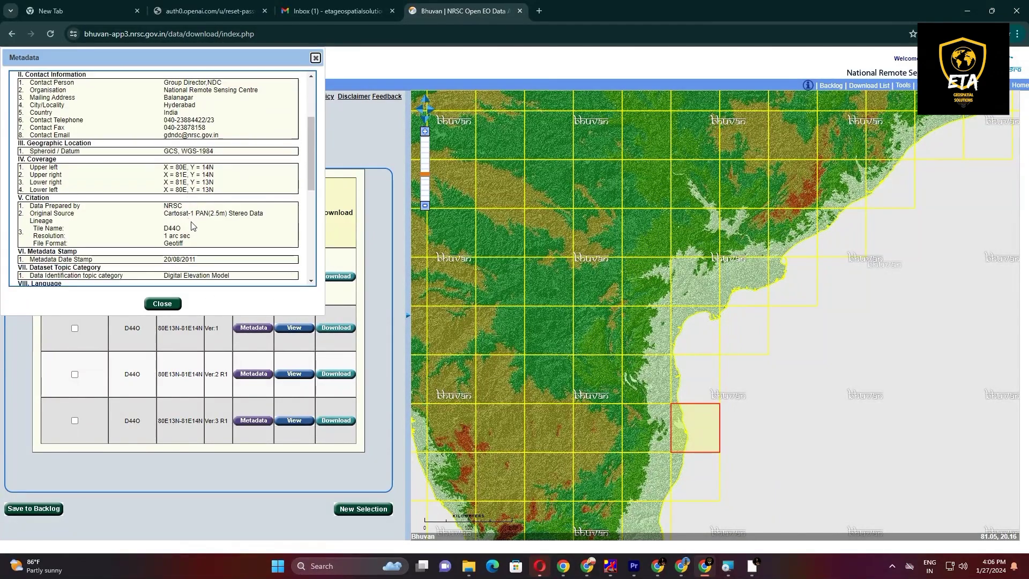
{"action": "left_click", "coordinate": [162, 303]}
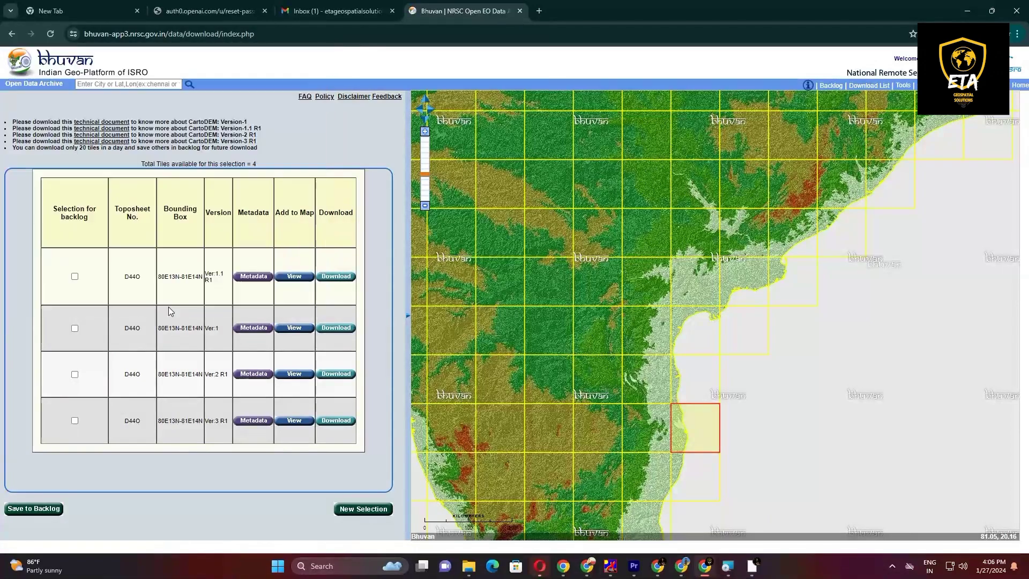
{"action": "left_click", "coordinate": [253, 373]}
{"action": "scroll", "coordinate": [228, 255], "scroll_direction": "down", "scroll_amount": 4}
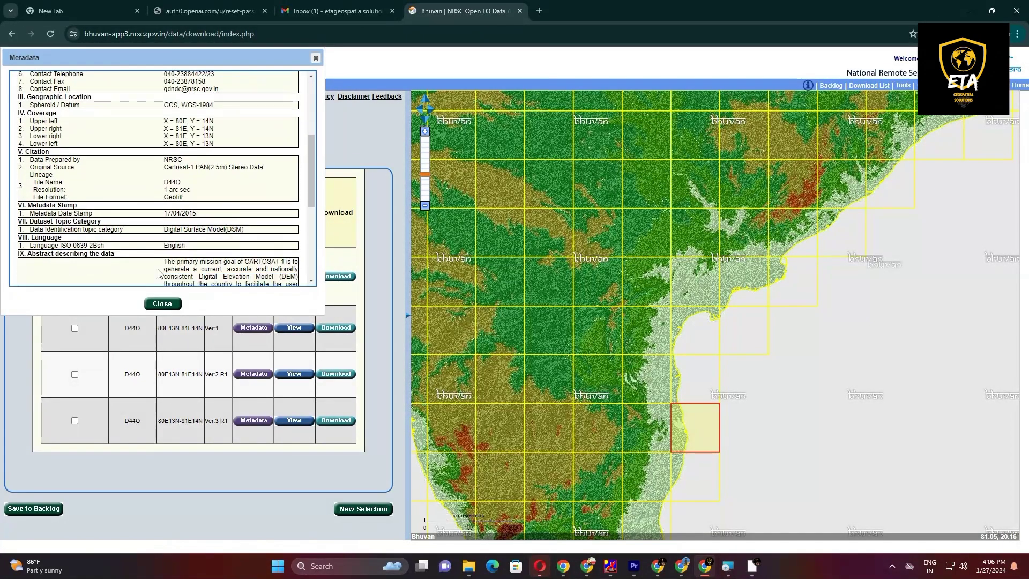
{"action": "left_click", "coordinate": [162, 304]}
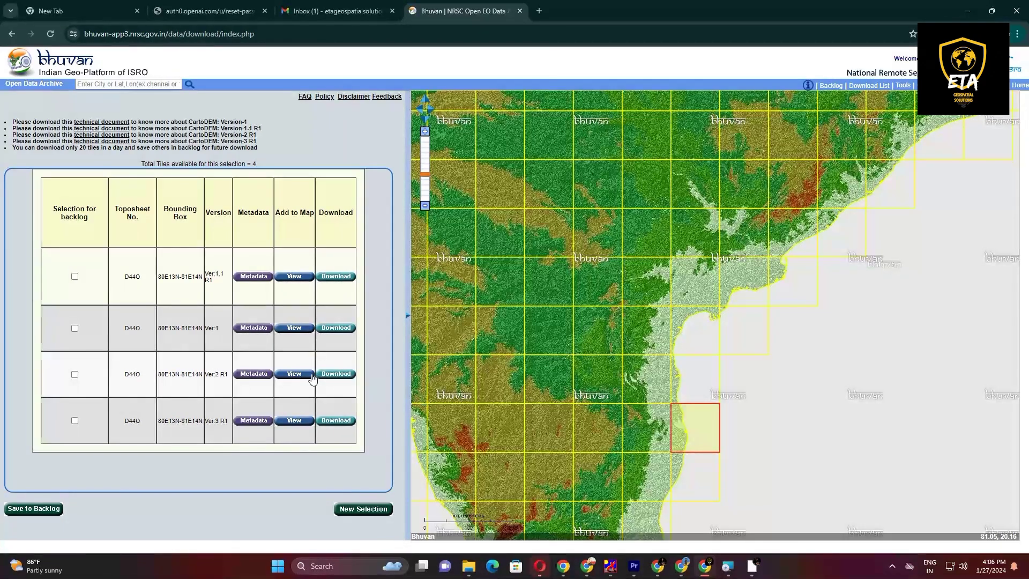
Step: Add the Ver:2 R1 D44O tile to the map and download it
{"action": "left_click", "coordinate": [294, 374]}
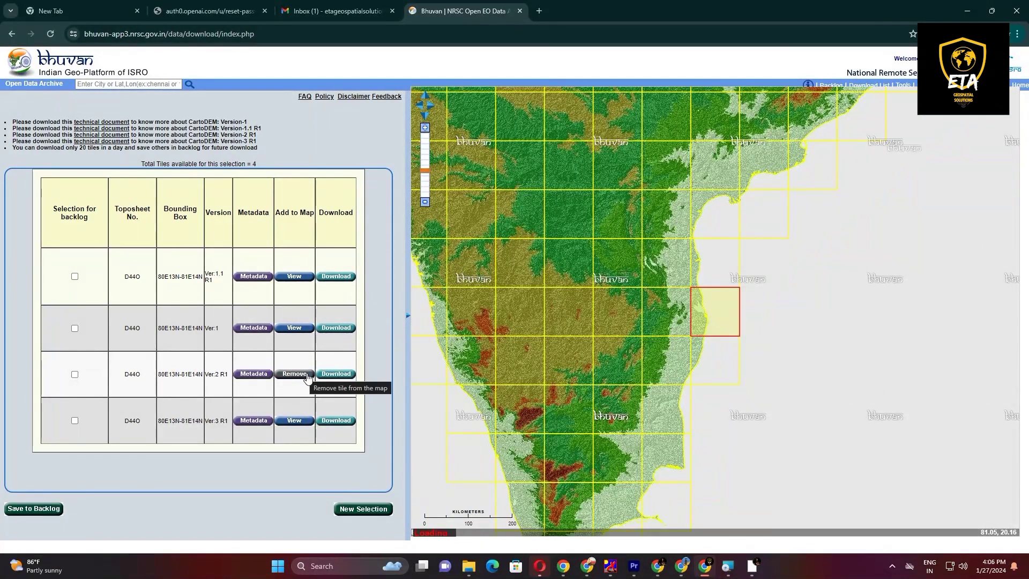
{"action": "left_click", "coordinate": [328, 375]}
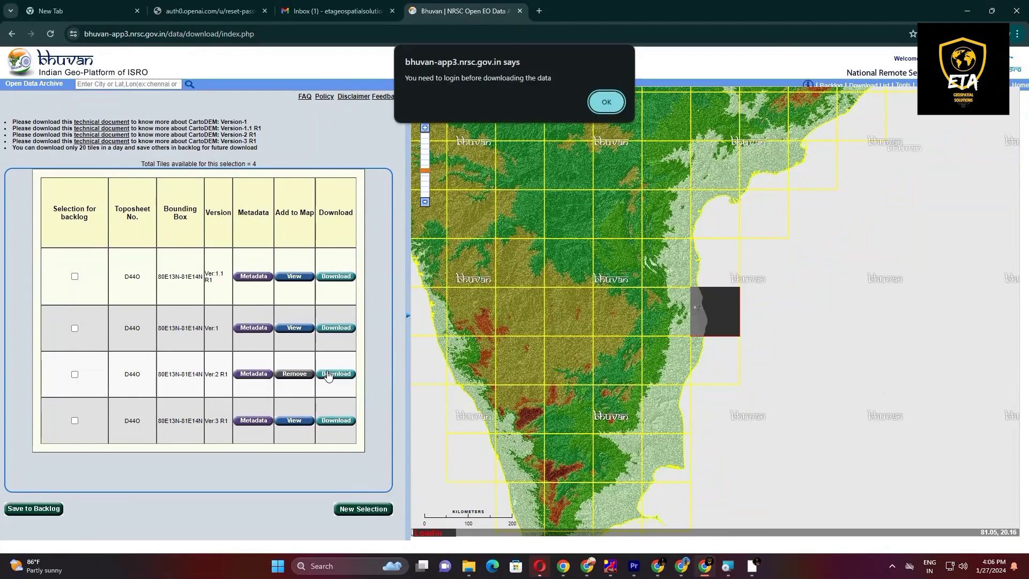
{"action": "left_click", "coordinate": [603, 103]}
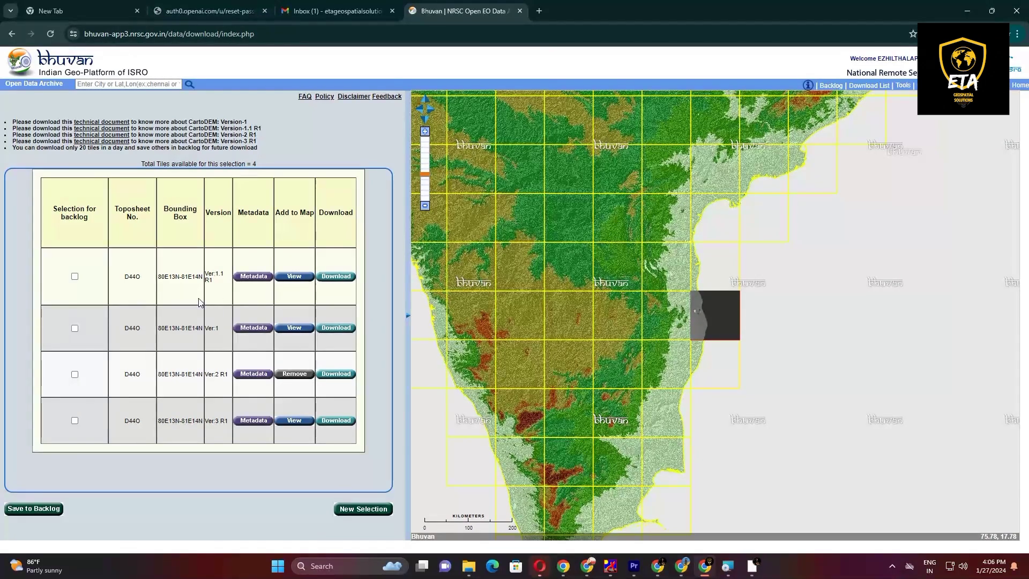
{"action": "left_click", "coordinate": [330, 374]}
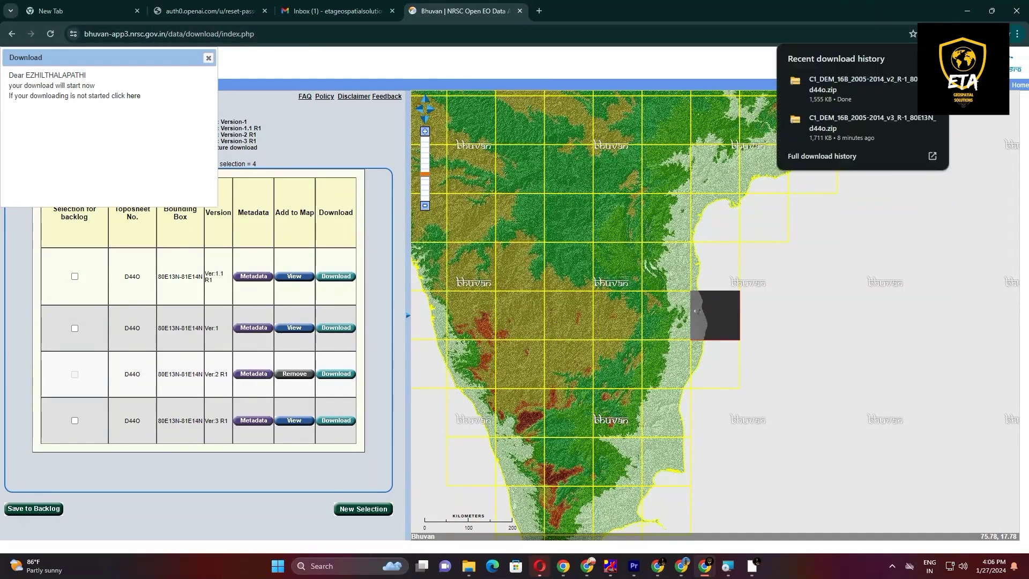
Step: Move the downloaded C1_DEM_16B_2005-2014_v2_R-1_80E13N_d44o zip from Downloads into the contour map video folder on DISK 1 (D:)
{"action": "left_click", "coordinate": [908, 82]}
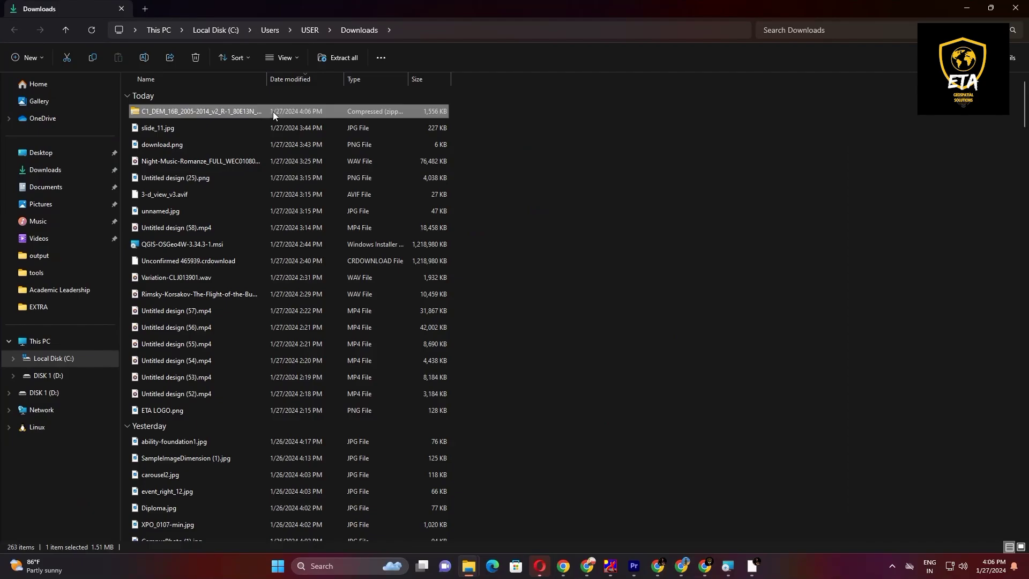
{"action": "right_click", "coordinate": [272, 111]}
{"action": "left_click", "coordinate": [288, 127]}
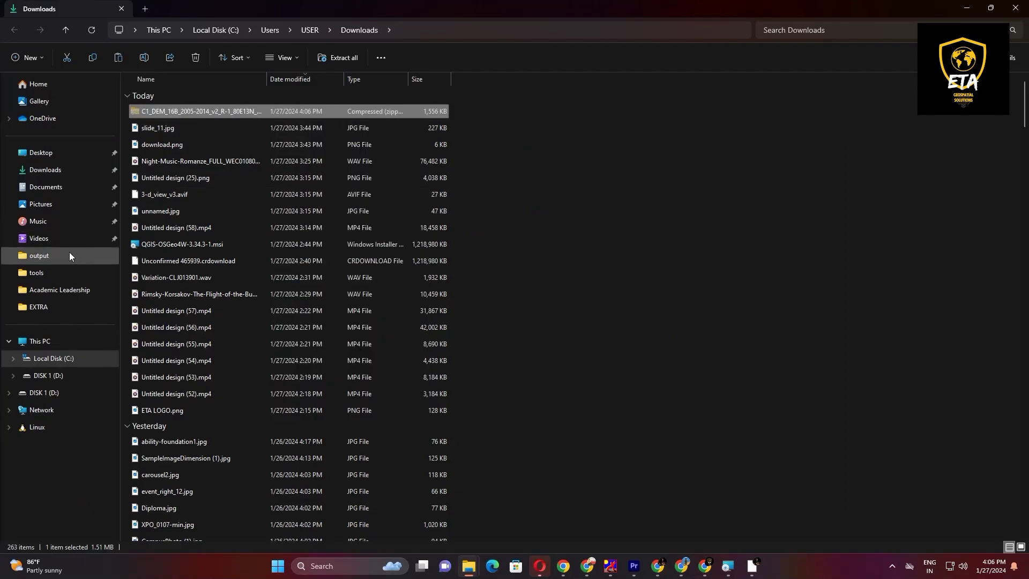
{"action": "left_click", "coordinate": [48, 347]}
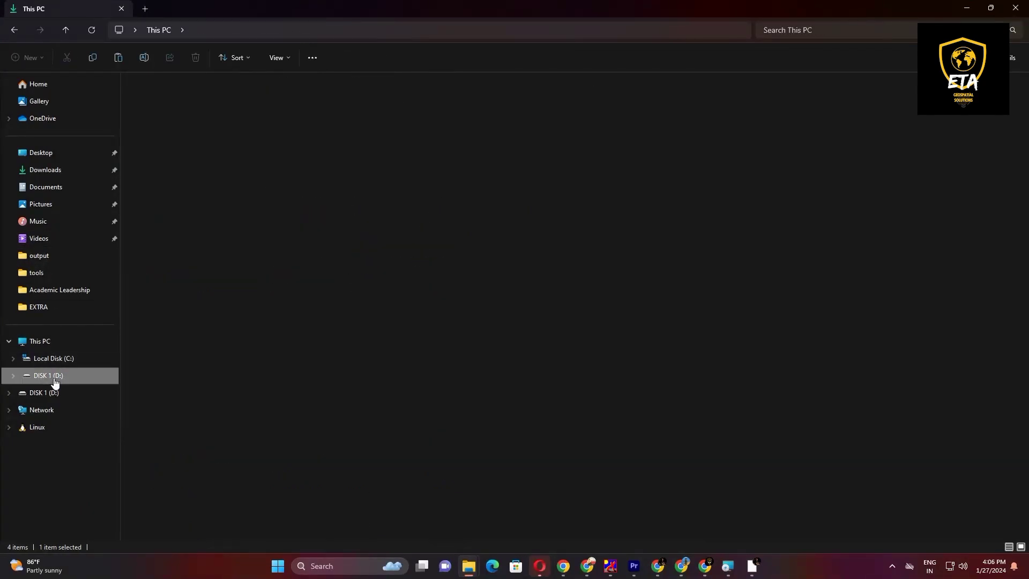
{"action": "left_click", "coordinate": [52, 376]}
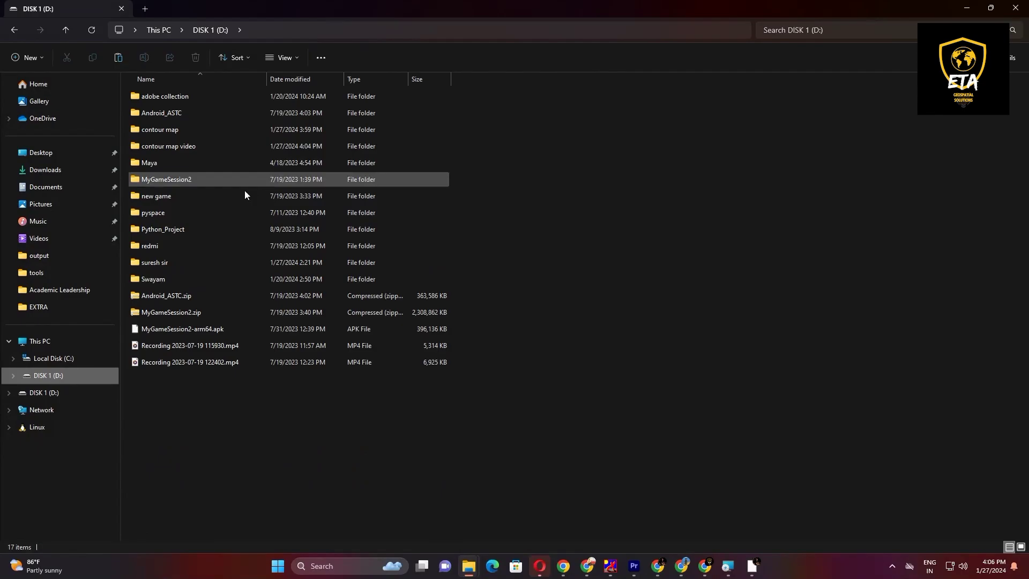
{"action": "double_click", "coordinate": [190, 147]}
{"action": "right_click", "coordinate": [182, 158]}
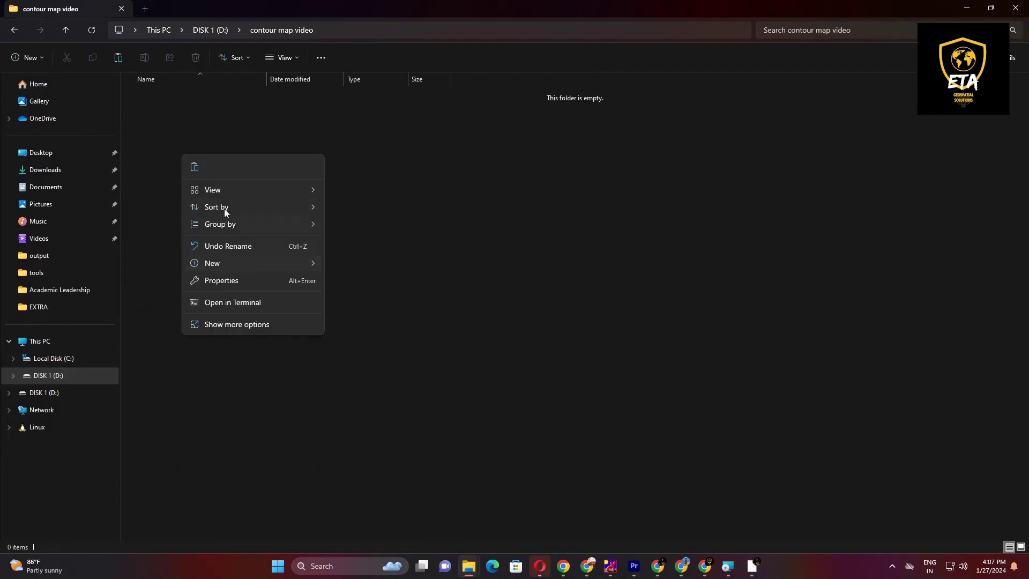
{"action": "left_click", "coordinate": [195, 167]}
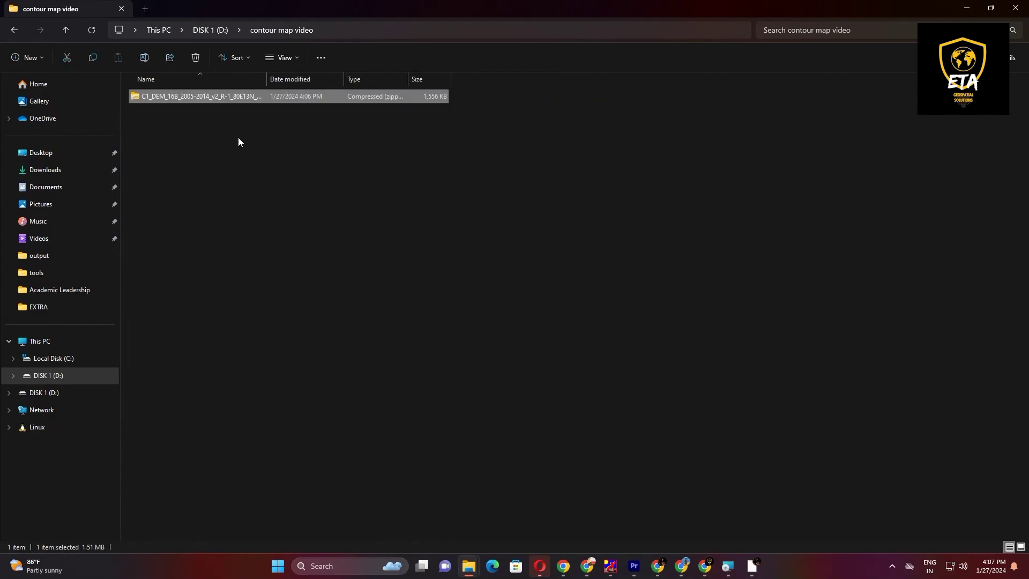
Step: Extract the DEM zip into D:\contour map video\C1_DEM_16B_2005-2014_v2_R-1_80E13N_d44o
{"action": "right_click", "coordinate": [291, 101]}
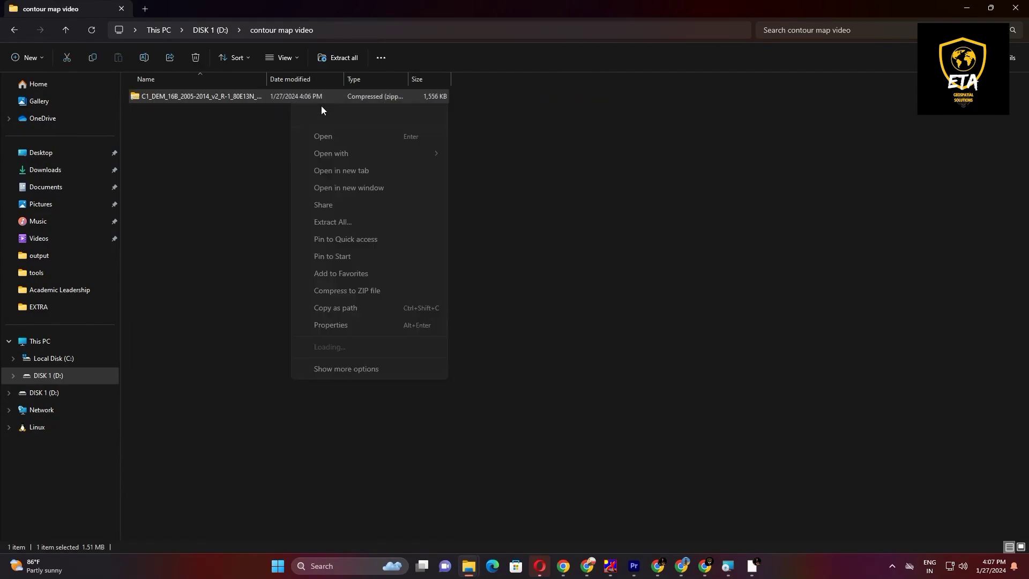
{"action": "left_click", "coordinate": [342, 221]}
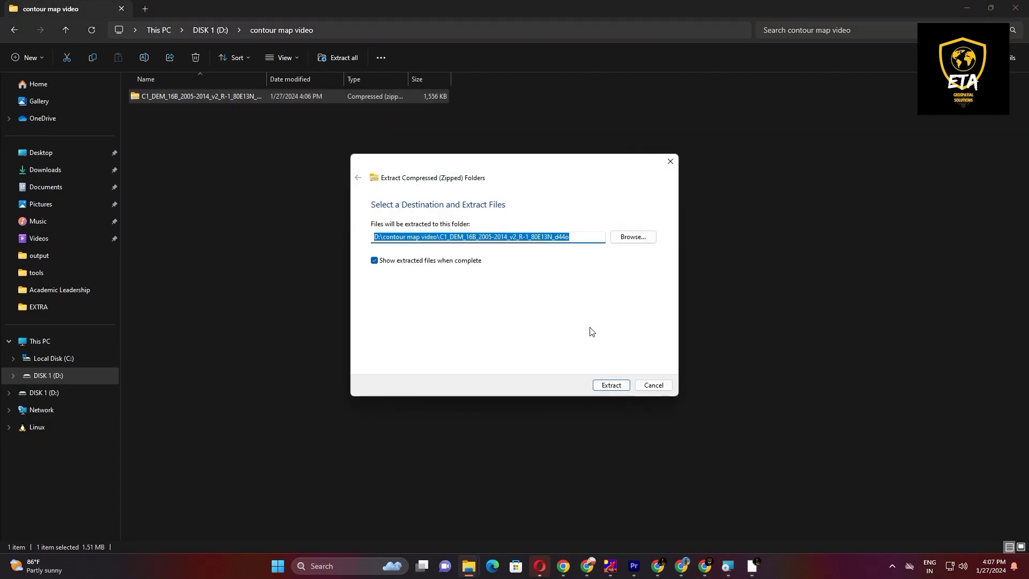
{"action": "left_click", "coordinate": [611, 385]}
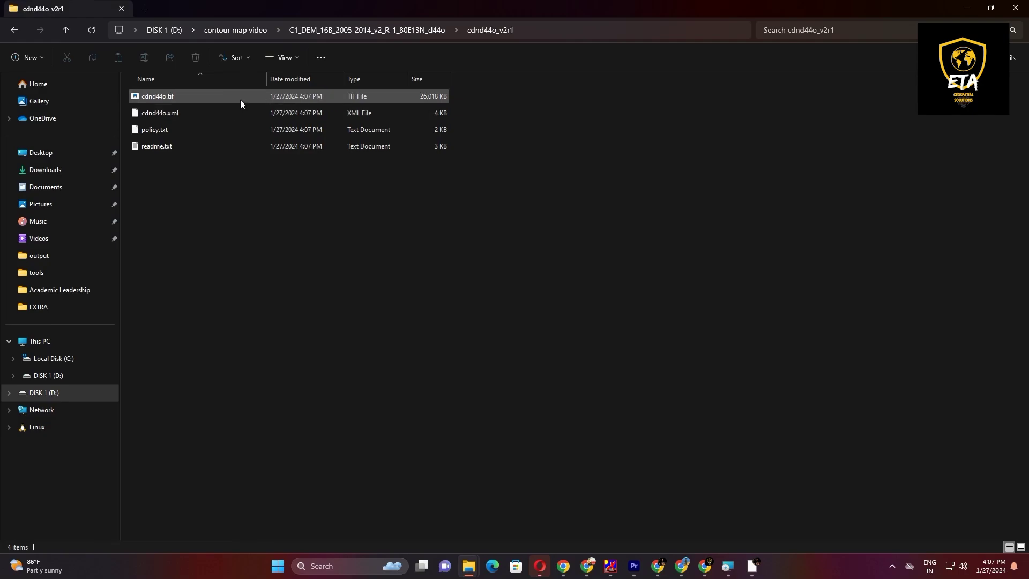
Step: Rename the extracted cdnd44o.tif file to contour chennai.tif
{"action": "right_click", "coordinate": [187, 93]}
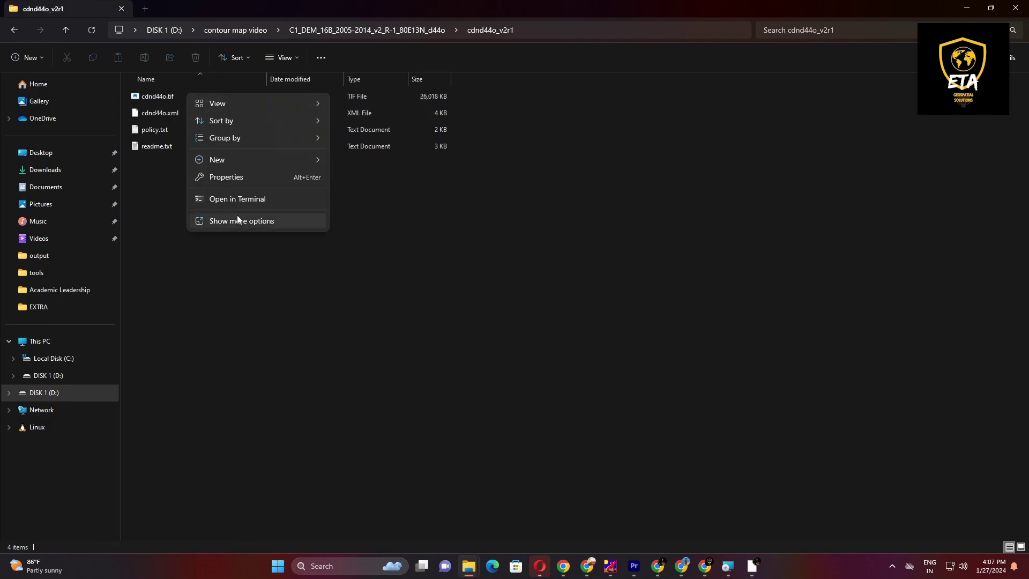
{"action": "left_click", "coordinate": [174, 104]}
{"action": "right_click", "coordinate": [175, 102]}
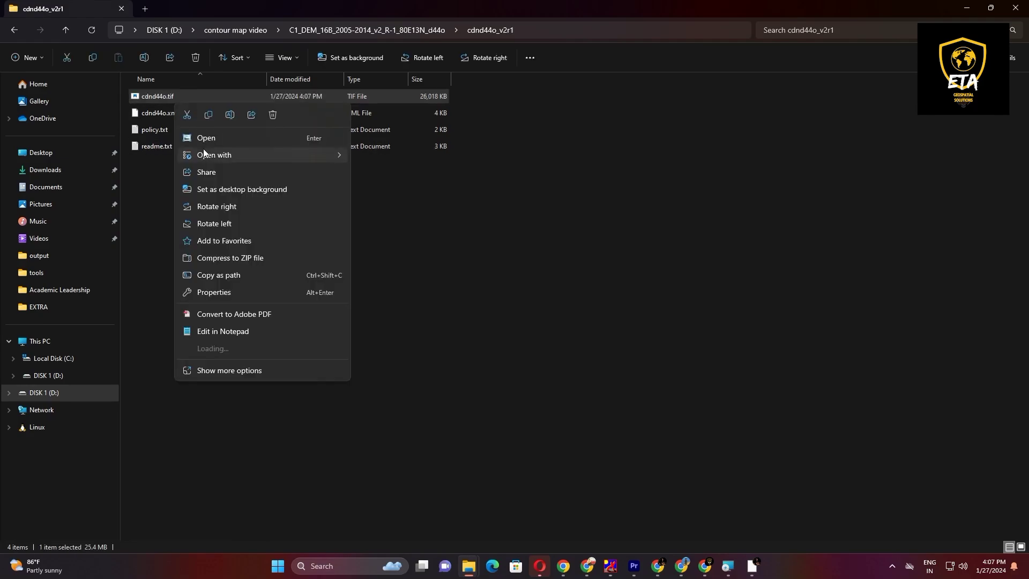
{"action": "left_click", "coordinate": [232, 113]}
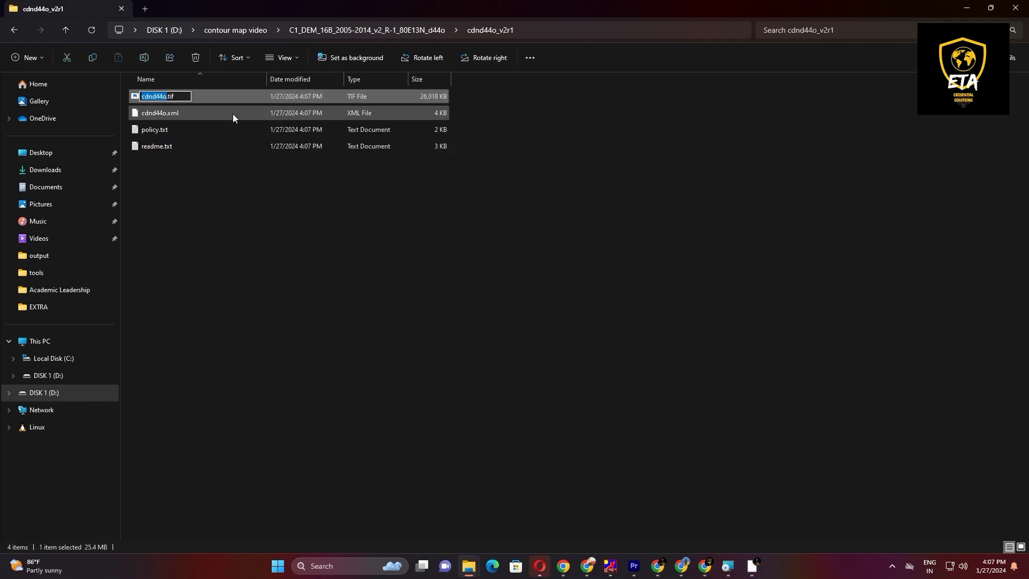
{"action": "type", "text": "contour chennai"}
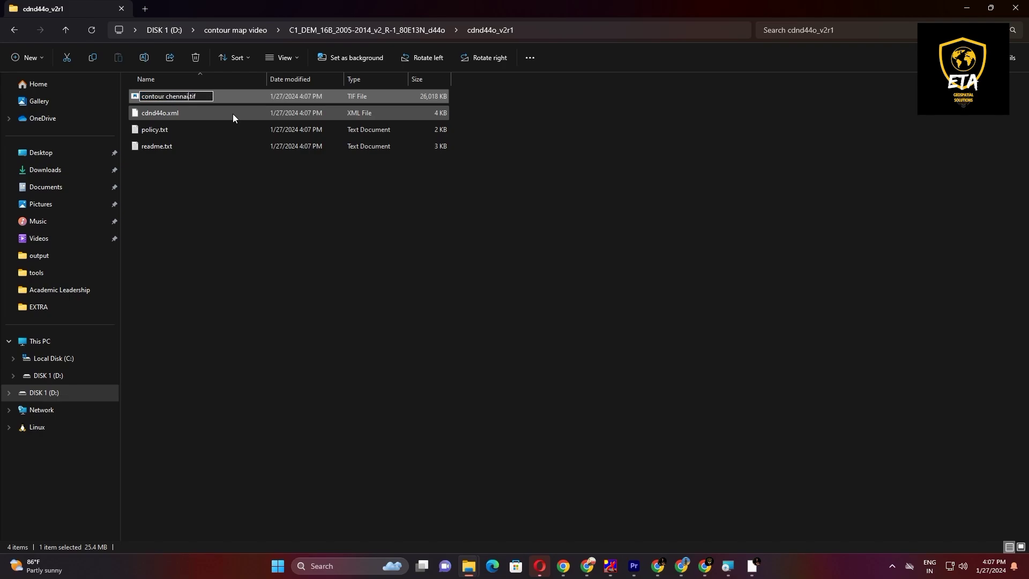
{"action": "key", "text": "Return"}
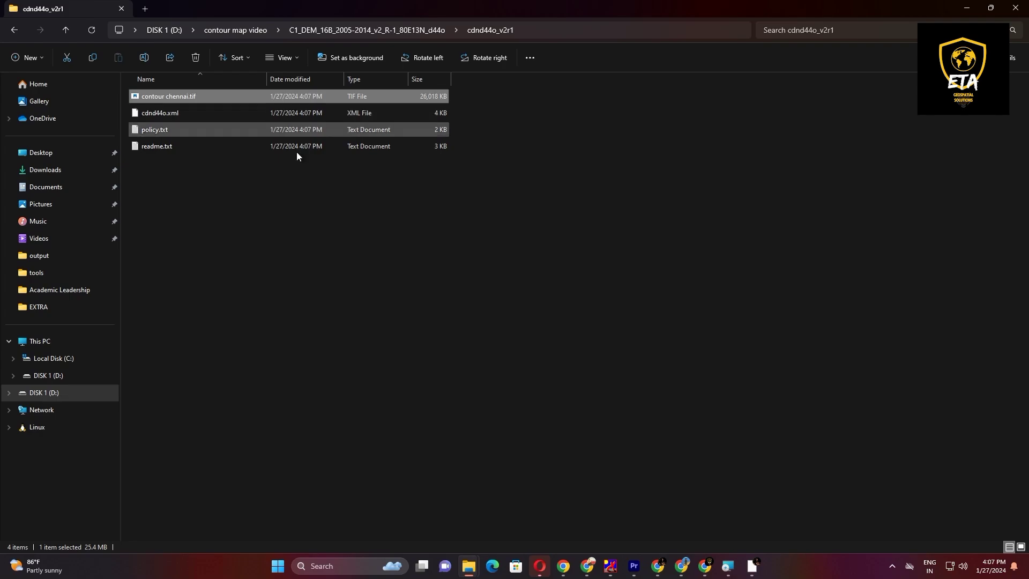
{"action": "left_click", "coordinate": [345, 195]}
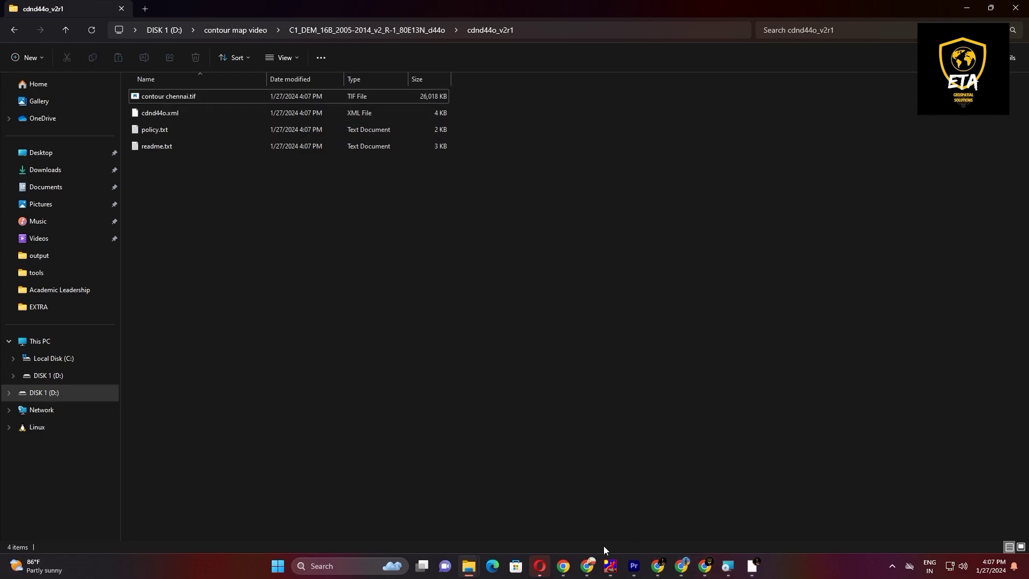
Step: Launch QGIS Desktop 3.34.3 and start a new empty project in EPSG:4326 - WGS 84
{"action": "key", "text": "super"}
{"action": "type", "text": "qgis"}
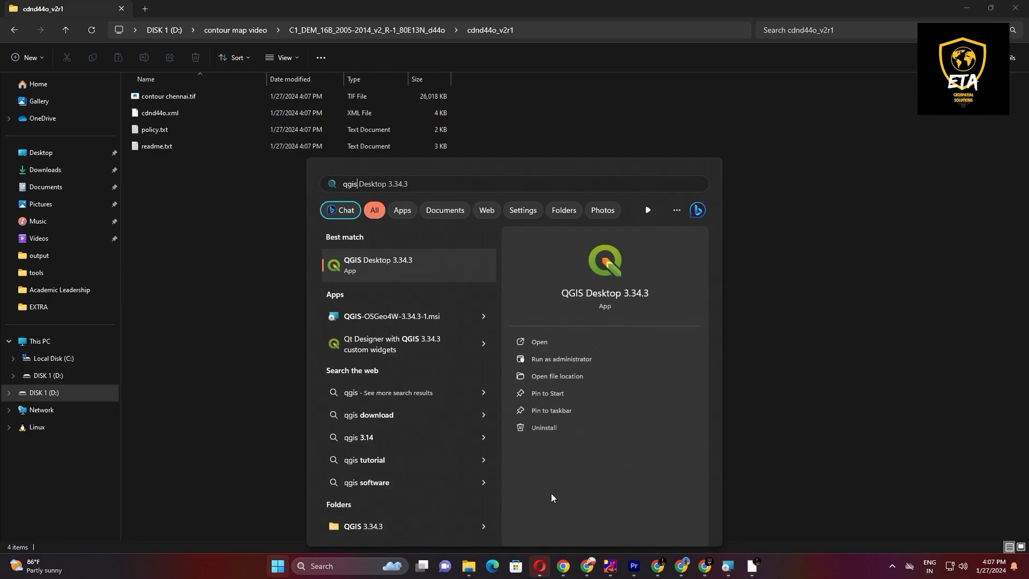
{"action": "left_click", "coordinate": [563, 342]}
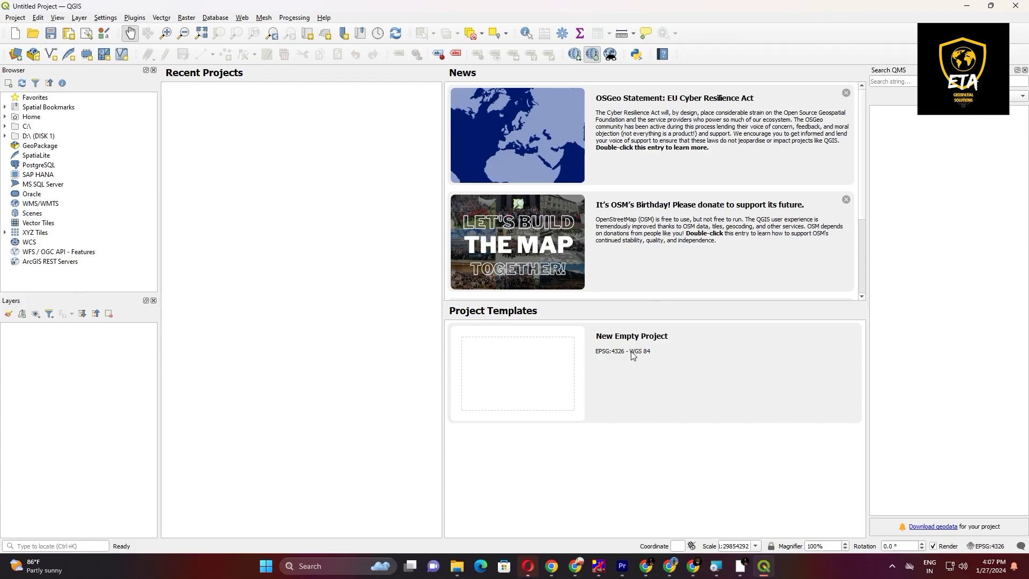
{"action": "left_click", "coordinate": [628, 351]}
{"action": "double_click", "coordinate": [628, 351]}
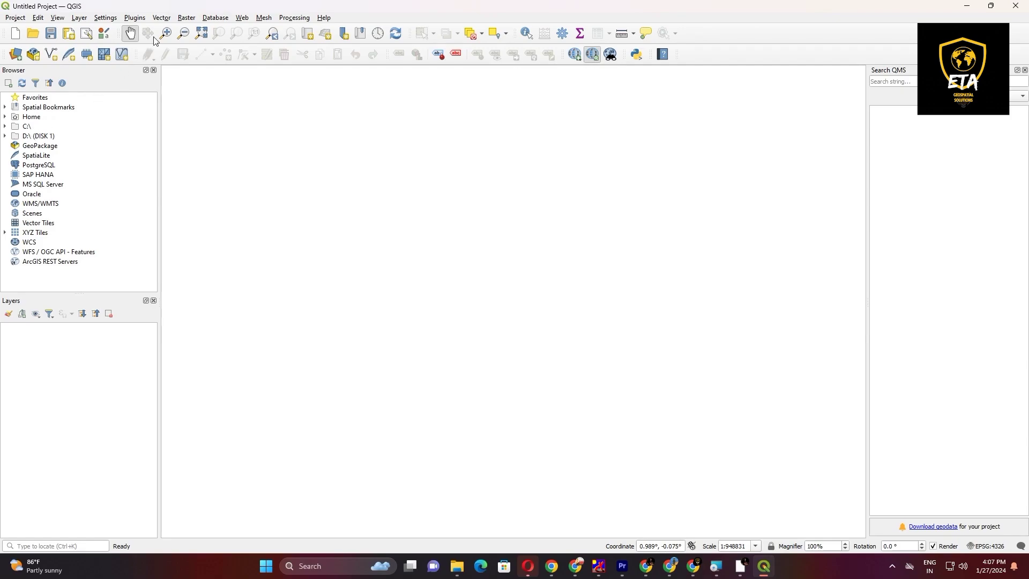
Step: Add the OSM Standard basemap from QuickMapServices and show the Chennai region
{"action": "left_click", "coordinate": [243, 19]}
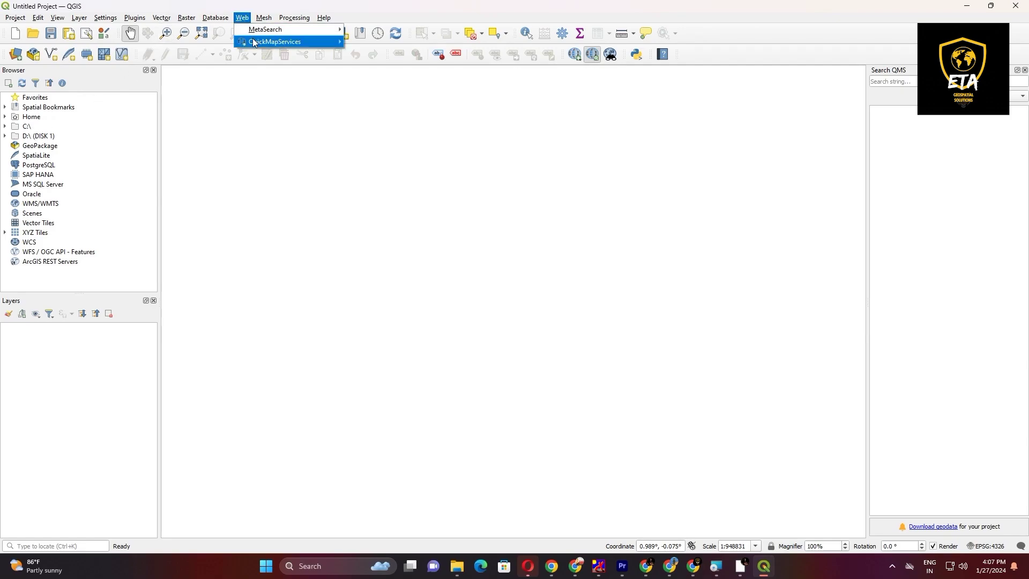
{"action": "mouse_move", "coordinate": [296, 43]}
{"action": "mouse_move", "coordinate": [367, 54]}
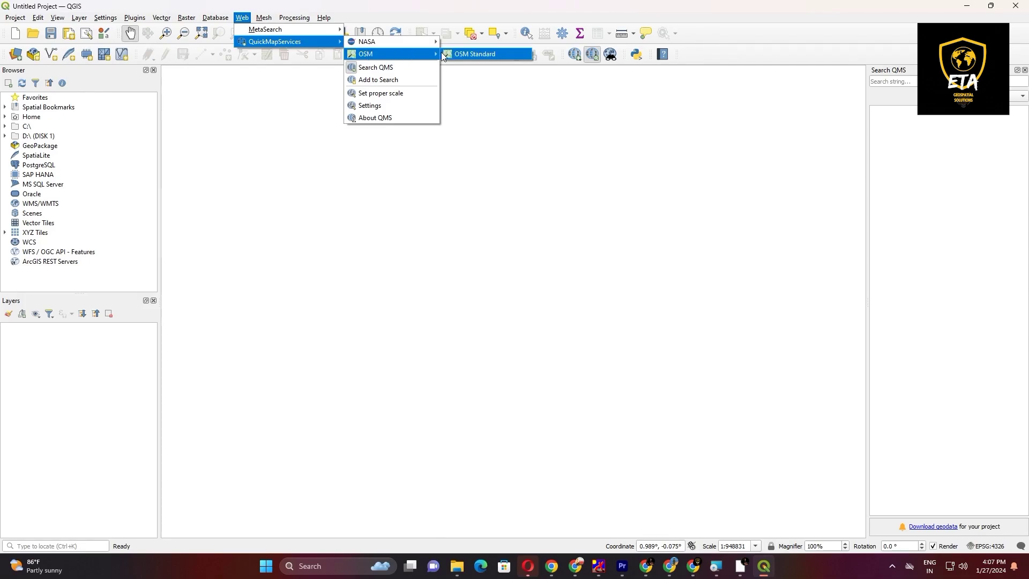
{"action": "left_click", "coordinate": [464, 53]}
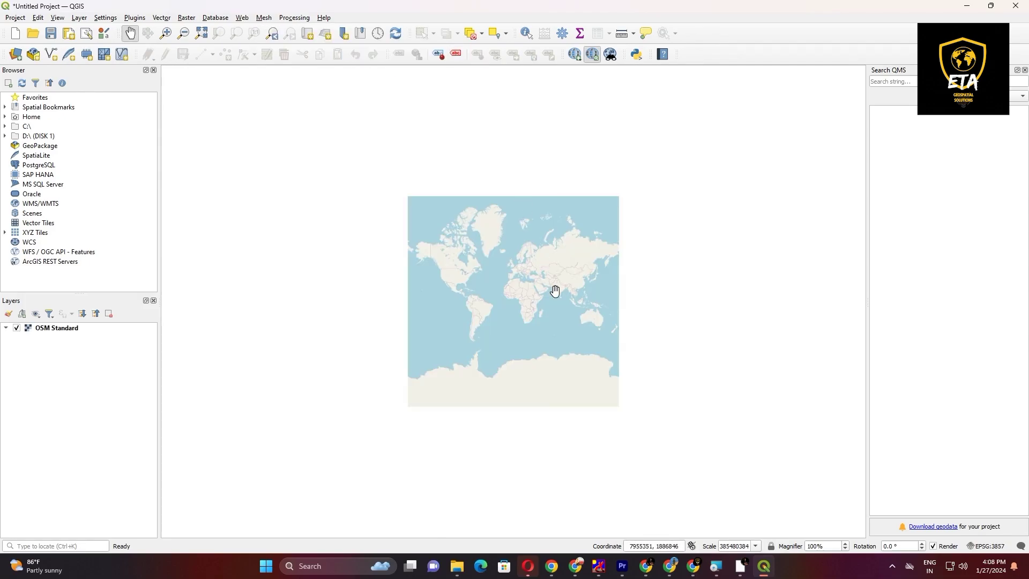
{"action": "scroll", "coordinate": [561, 292], "scroll_direction": "up", "scroll_amount": 3}
{"action": "scroll", "coordinate": [586, 294], "scroll_direction": "up", "scroll_amount": 4}
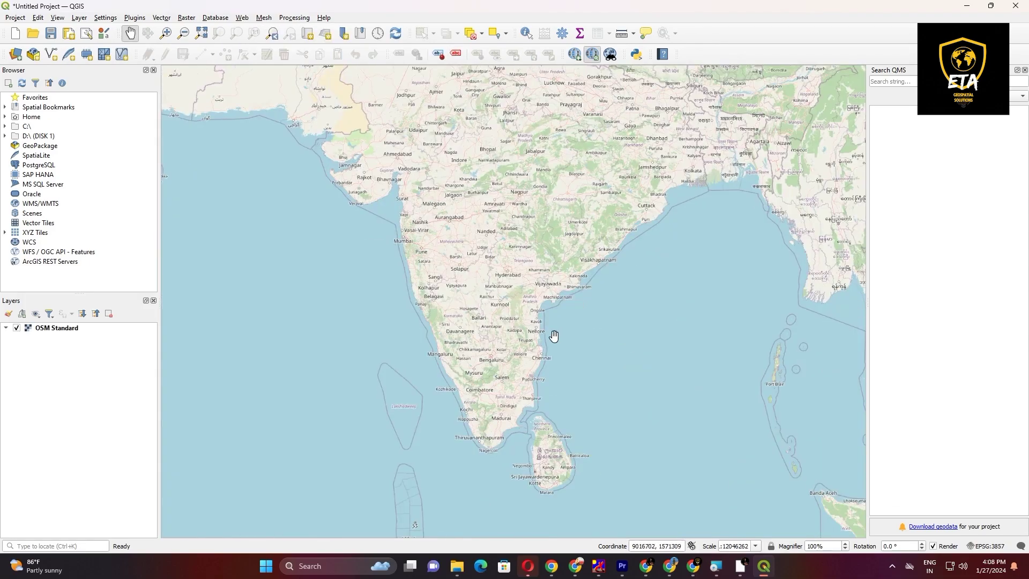
{"action": "scroll", "coordinate": [533, 370], "scroll_direction": "up", "scroll_amount": 2}
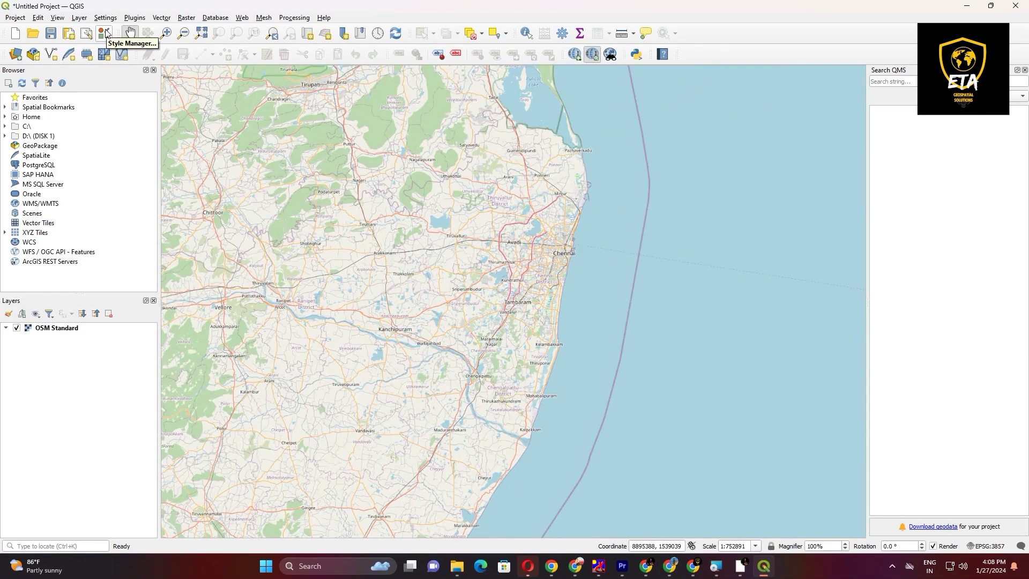
Step: Start a new shapefile layer and create a folder named study area for it in D:\contour map video
{"action": "left_click", "coordinate": [80, 18]}
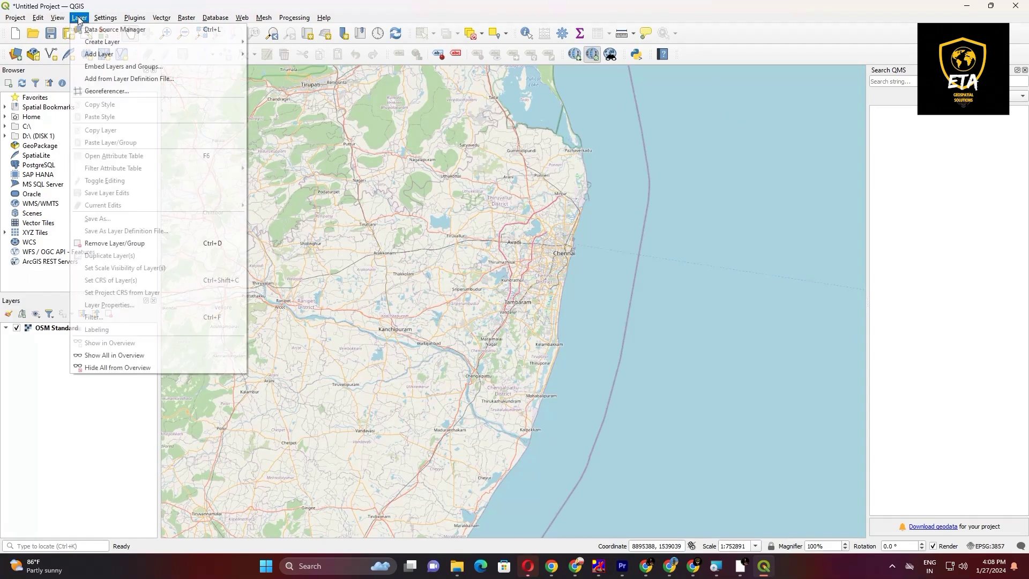
{"action": "mouse_move", "coordinate": [181, 43]}
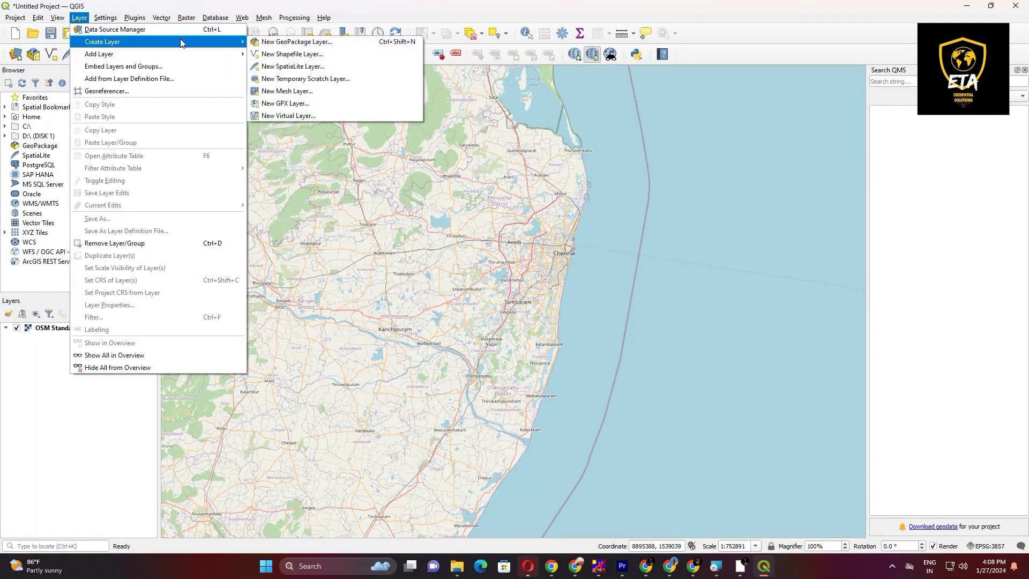
{"action": "left_click", "coordinate": [270, 54]}
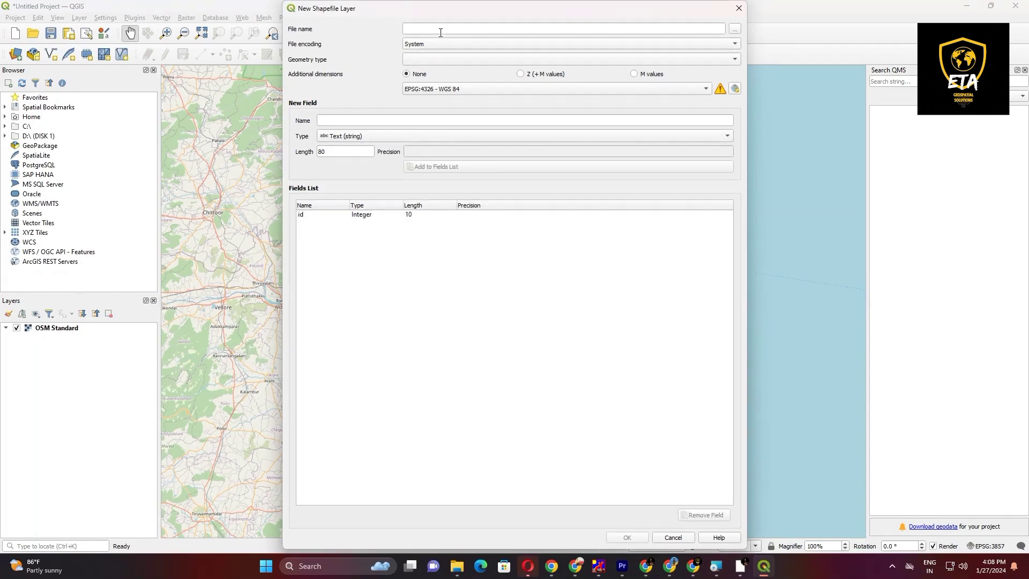
{"action": "left_click", "coordinate": [734, 29]}
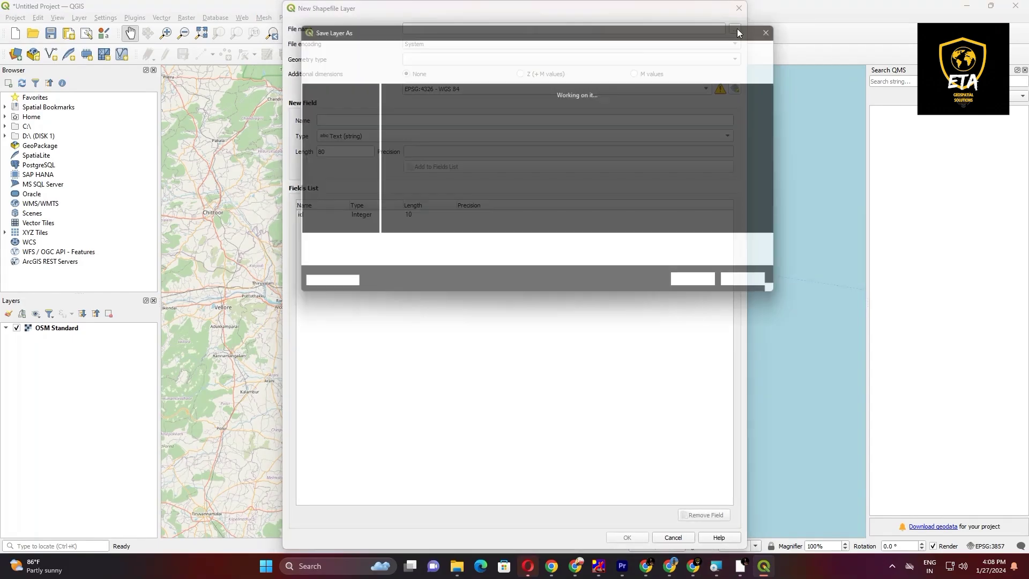
{"action": "scroll", "coordinate": [325, 213], "scroll_direction": "down", "scroll_amount": 3}
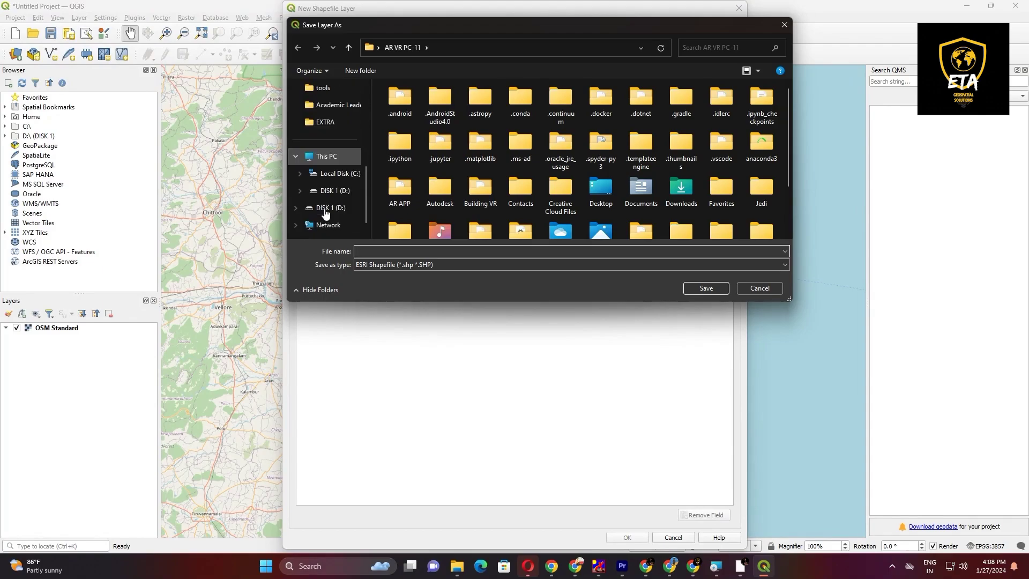
{"action": "left_click", "coordinate": [331, 208]}
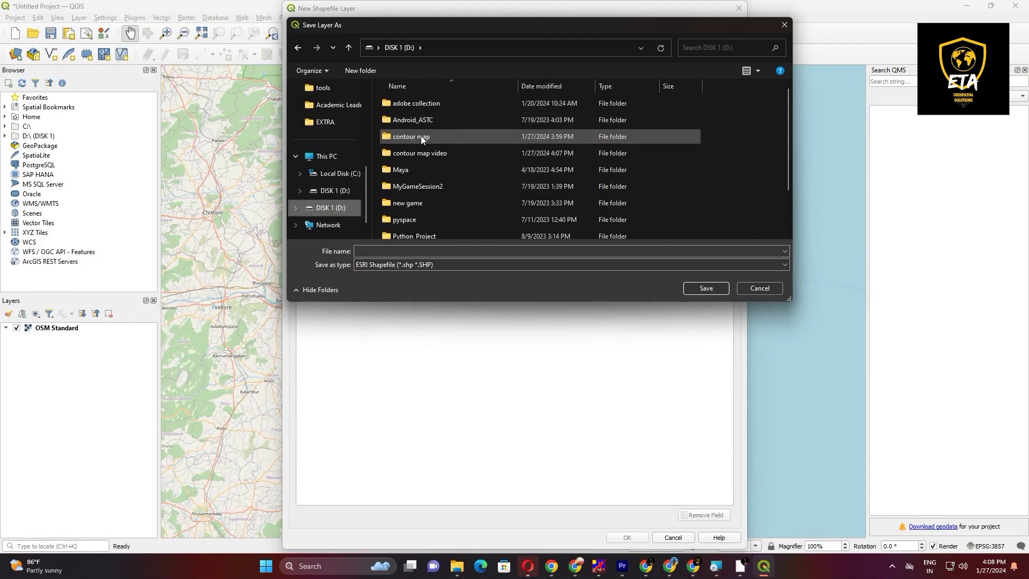
{"action": "double_click", "coordinate": [426, 153]}
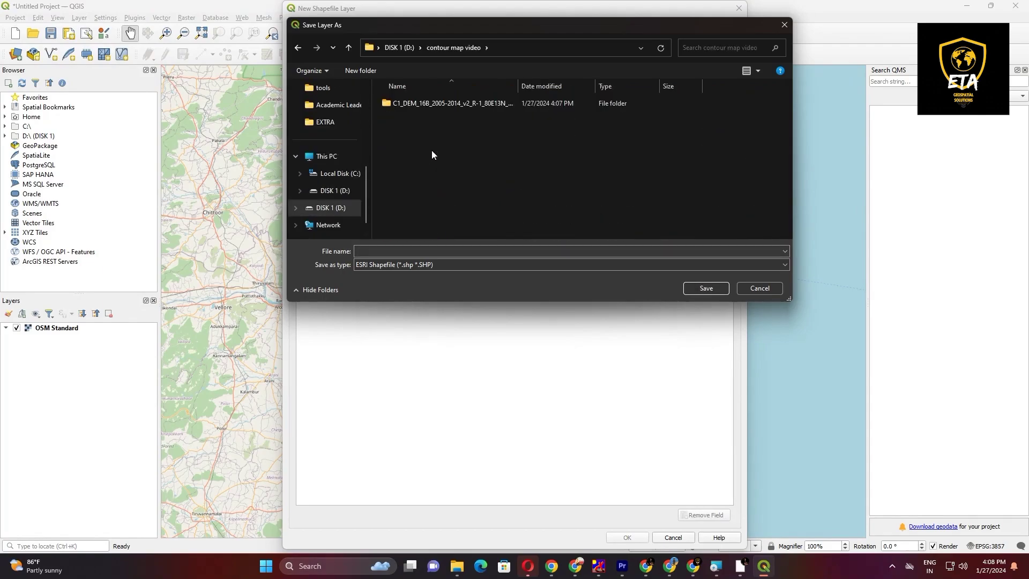
{"action": "left_click", "coordinate": [361, 70]}
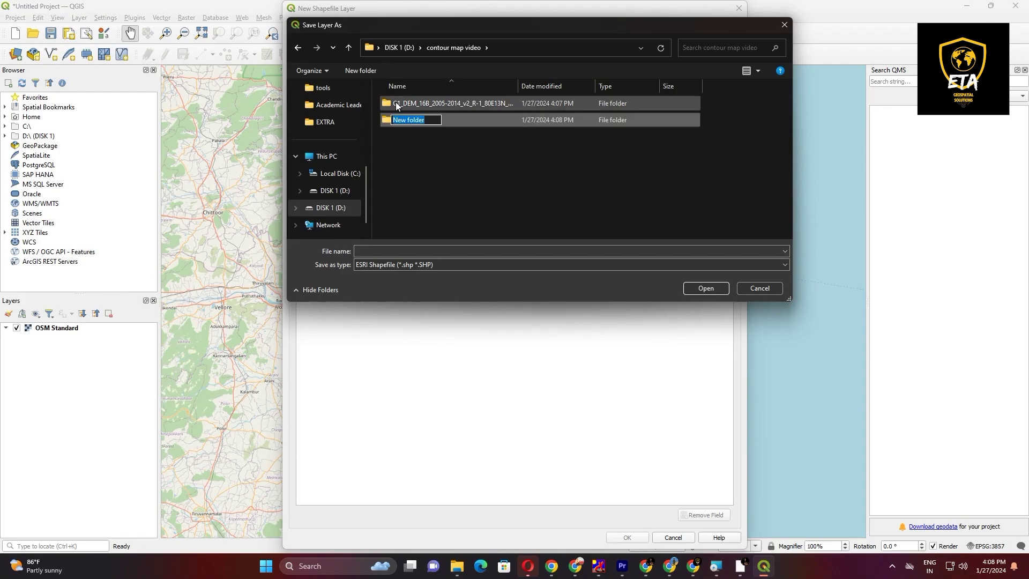
{"action": "type", "text": "study area"}
{"action": "key", "text": "Return"}
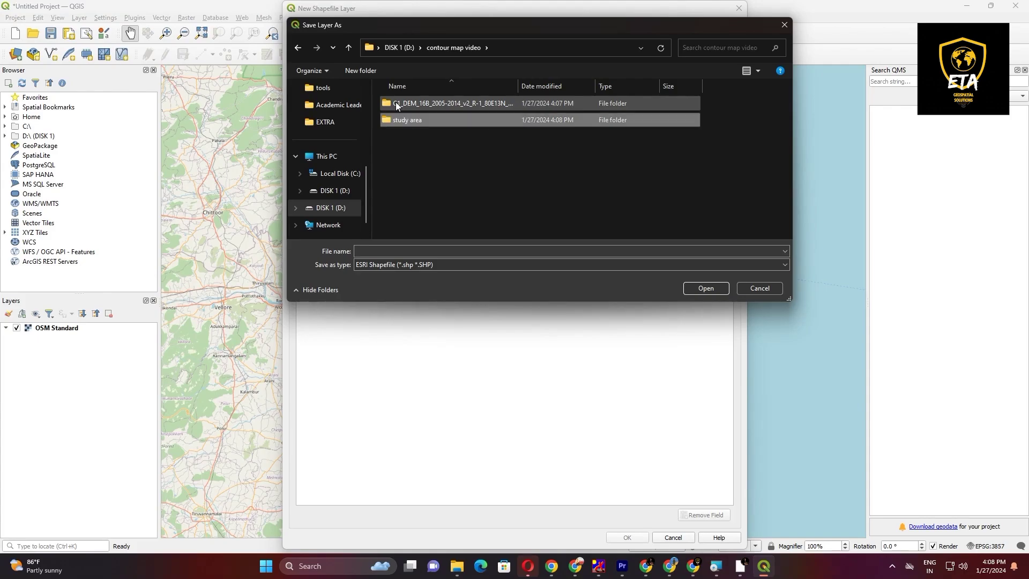
Step: Set the new shapefile's file name to study area.shp inside the study area folder
{"action": "double_click", "coordinate": [445, 120]}
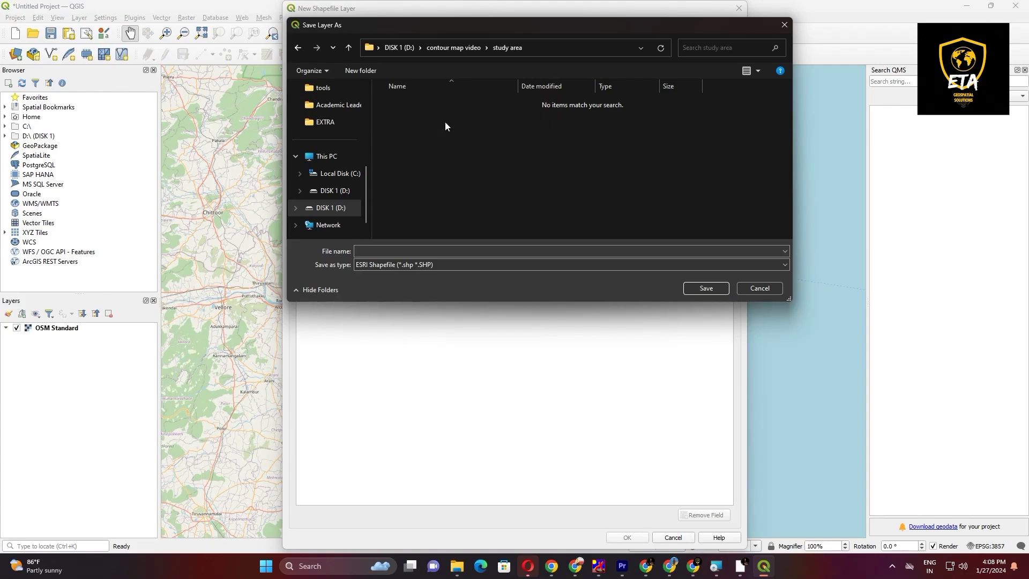
{"action": "left_click", "coordinate": [407, 250]}
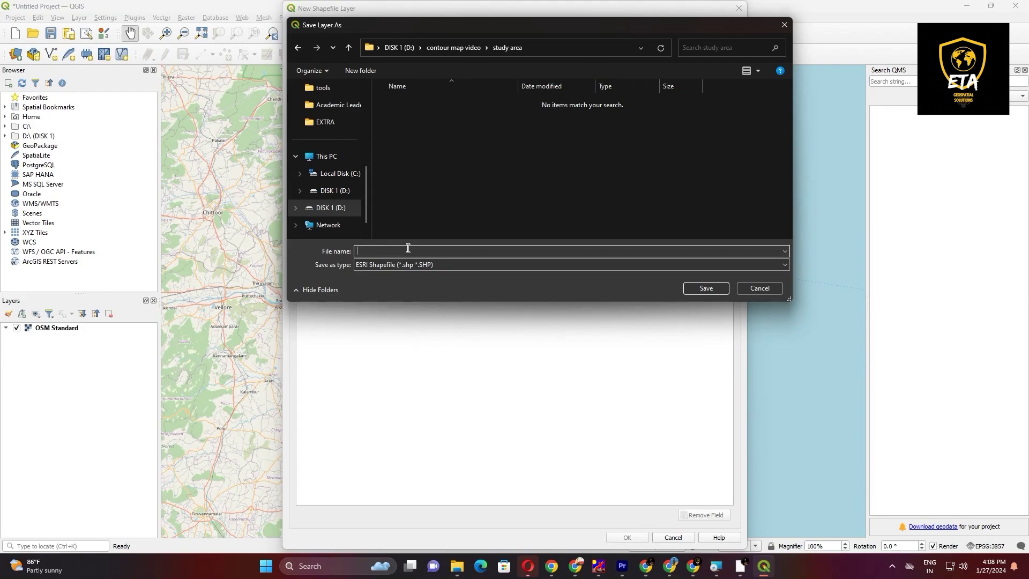
{"action": "type", "text": "study area"}
{"action": "left_click", "coordinate": [707, 288]}
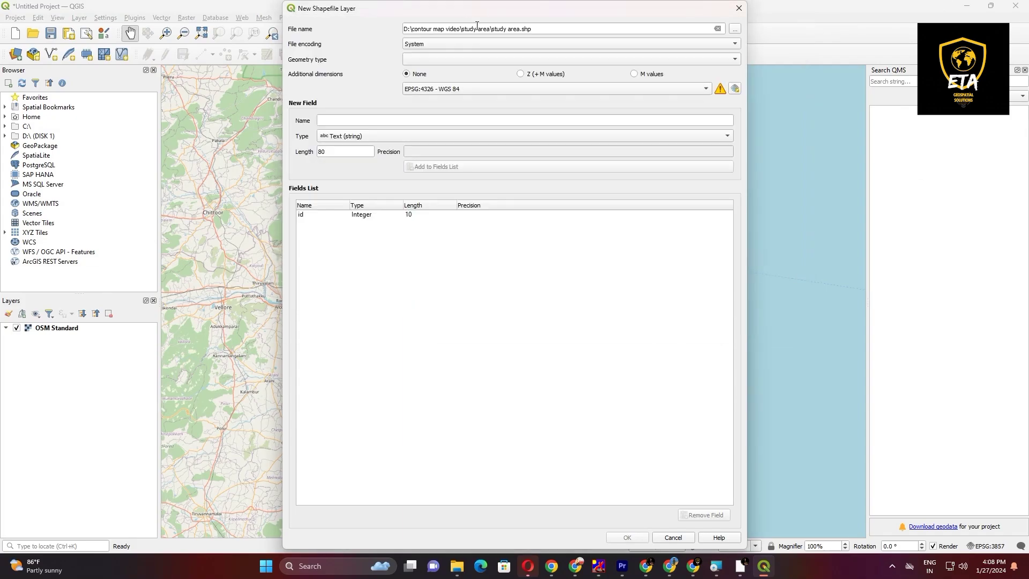
Step: Set the shapefile's geometry type to Polygon and remove the default id field
{"action": "left_click", "coordinate": [437, 60]}
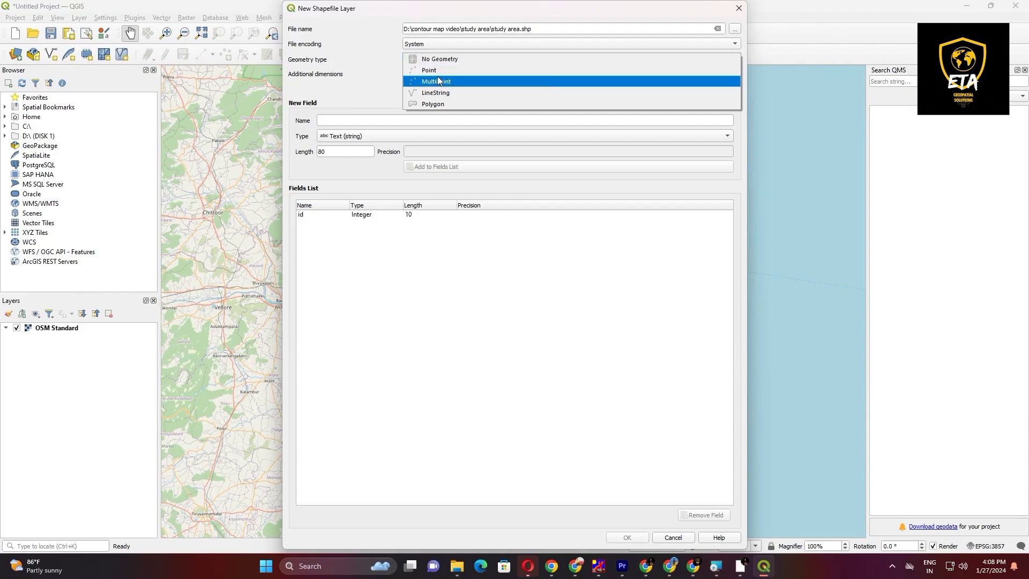
{"action": "left_click", "coordinate": [433, 104]}
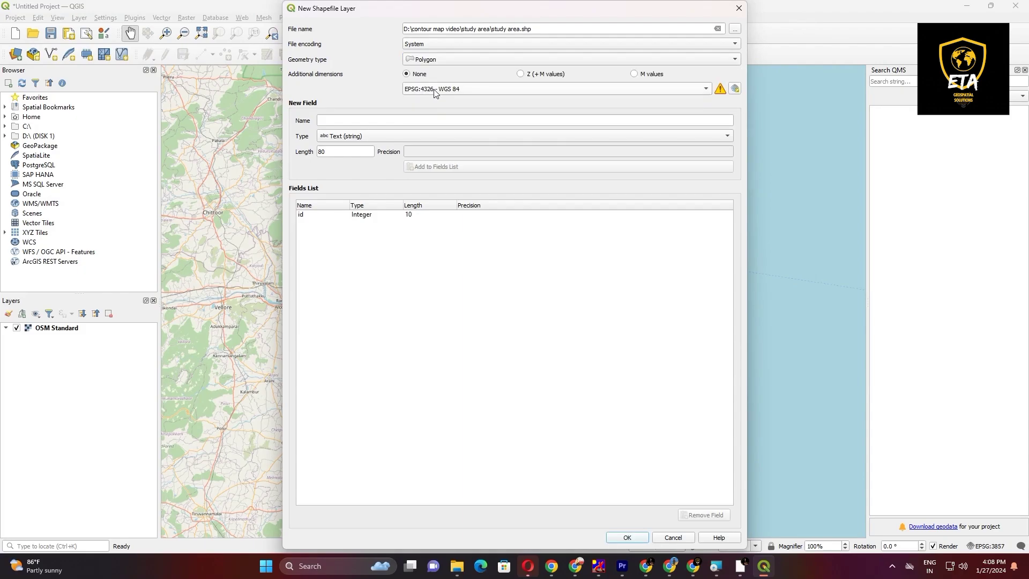
{"action": "left_click", "coordinate": [344, 217]}
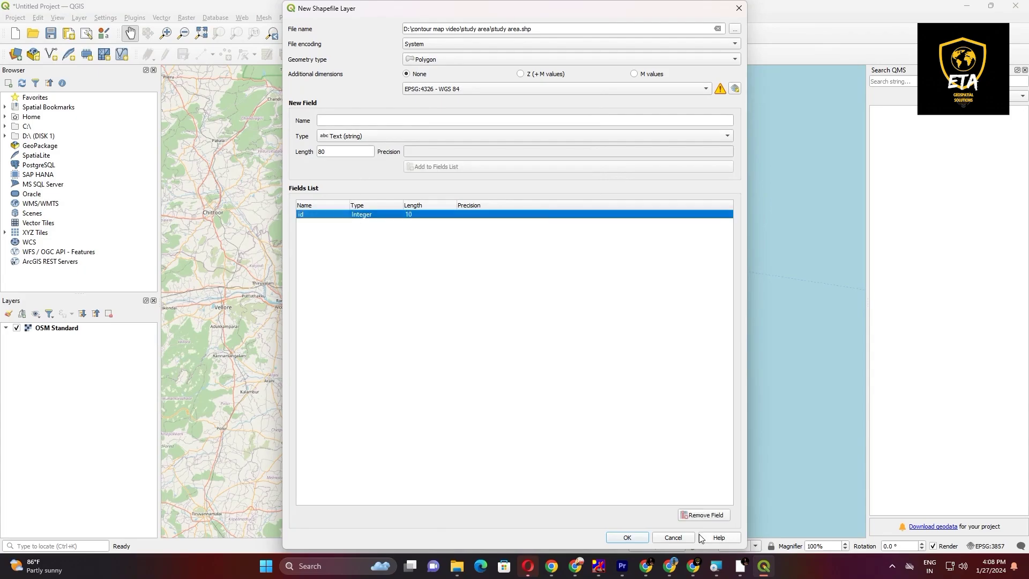
{"action": "left_click", "coordinate": [702, 516]}
Step: Add a Text (string) field called name with length 100 and create the study area layer
{"action": "left_click", "coordinate": [331, 121]}
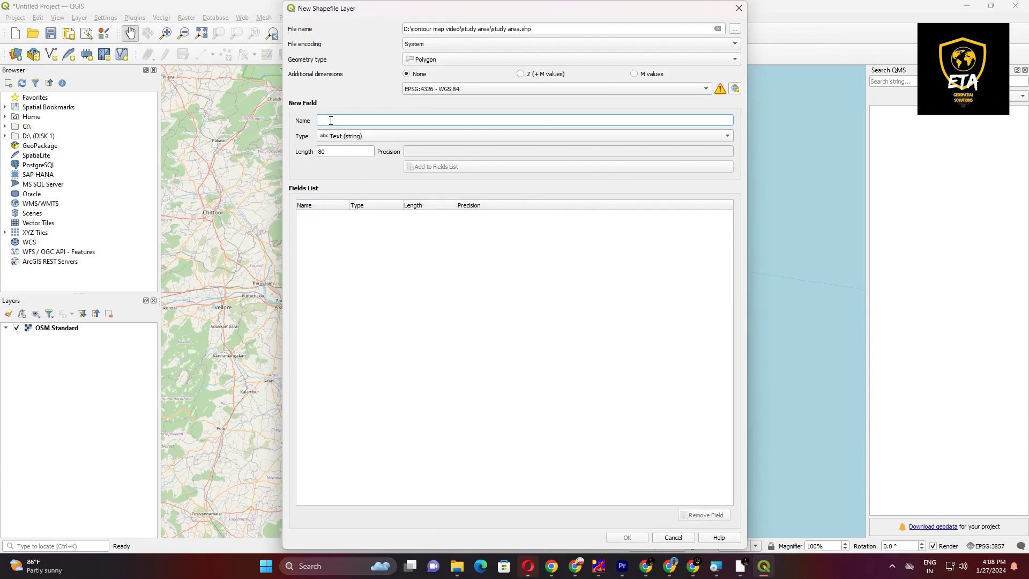
{"action": "type", "text": "name"}
{"action": "left_click", "coordinate": [343, 141]}
{"action": "left_click", "coordinate": [343, 135]}
{"action": "left_click", "coordinate": [342, 152]}
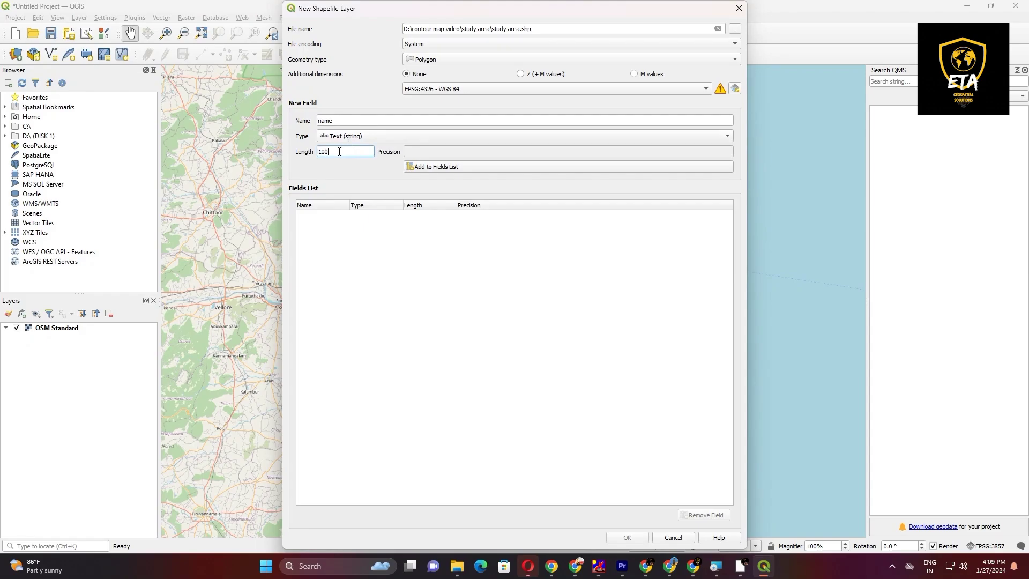
{"action": "left_click", "coordinate": [471, 170]}
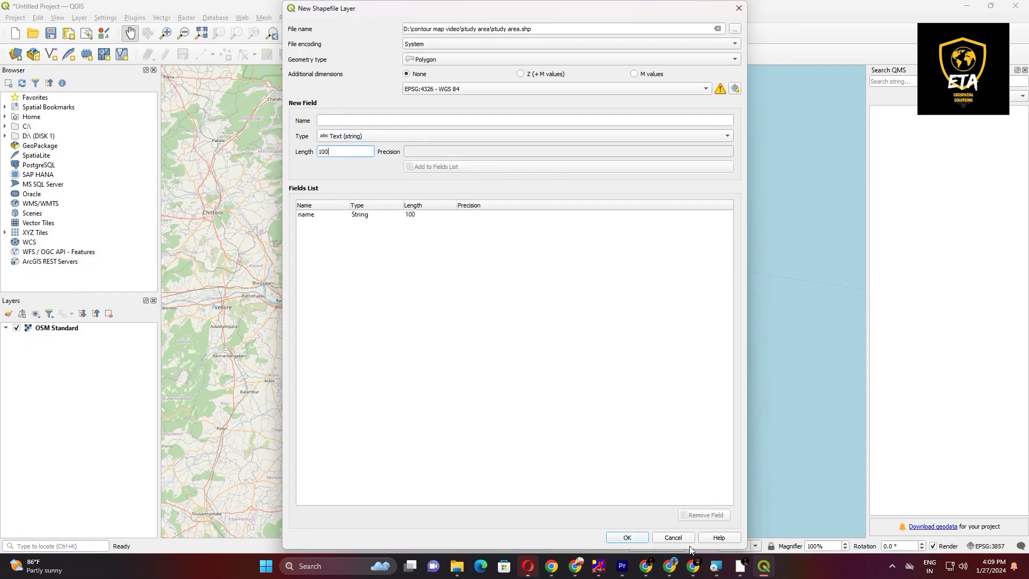
{"action": "left_click", "coordinate": [625, 537]}
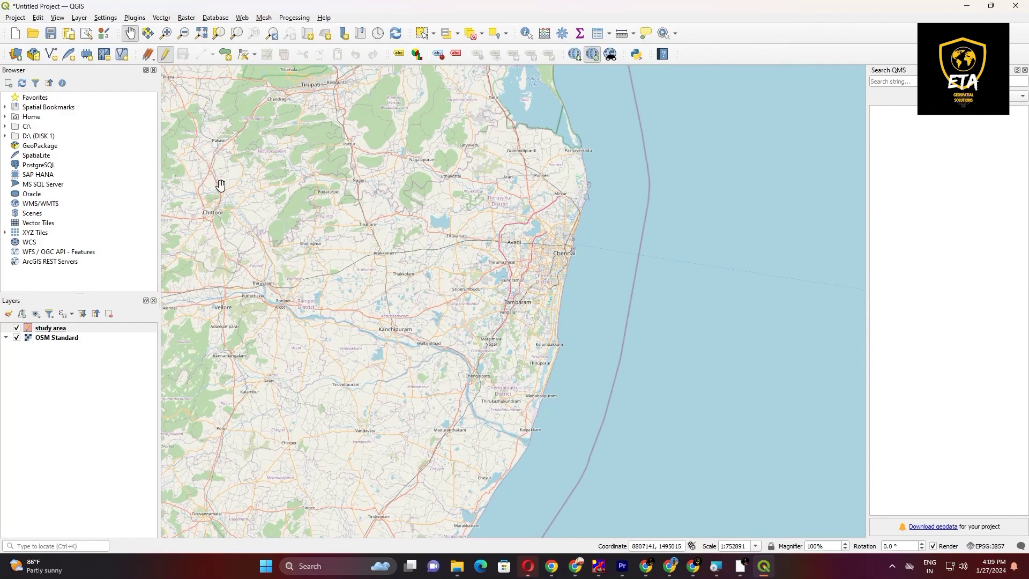
Step: Digitize a polygon in the study area layer around the George Town area of Chennai, just west of the harbour
{"action": "left_click", "coordinate": [223, 55]}
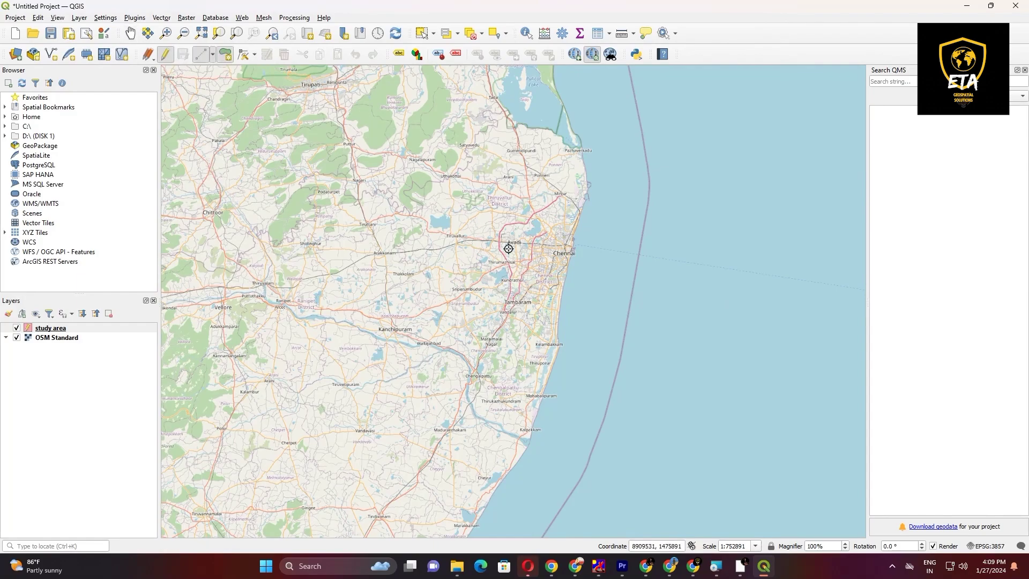
{"action": "scroll", "coordinate": [552, 249], "scroll_direction": "up", "scroll_amount": 3}
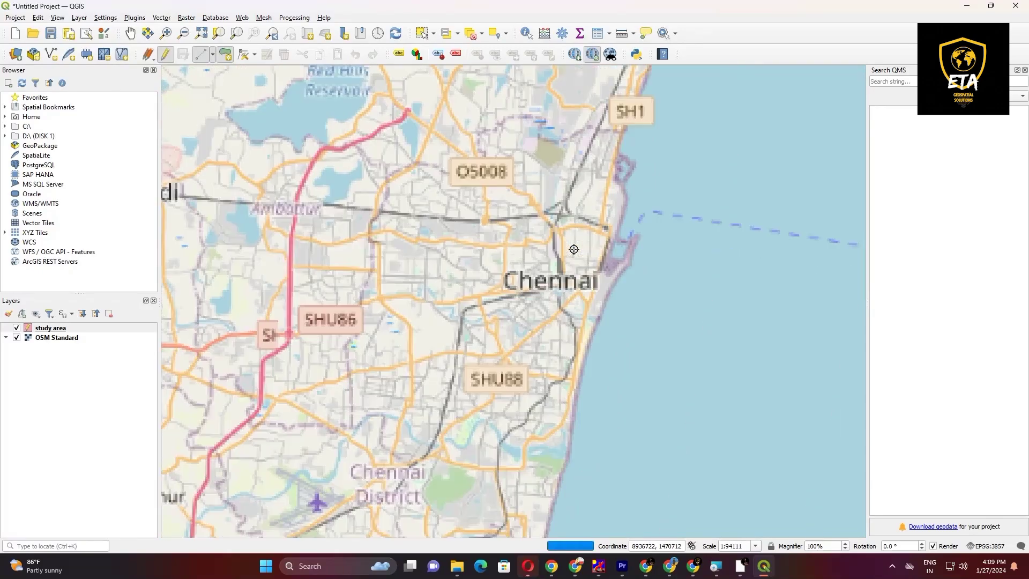
{"action": "scroll", "coordinate": [579, 236], "scroll_direction": "up", "scroll_amount": 1}
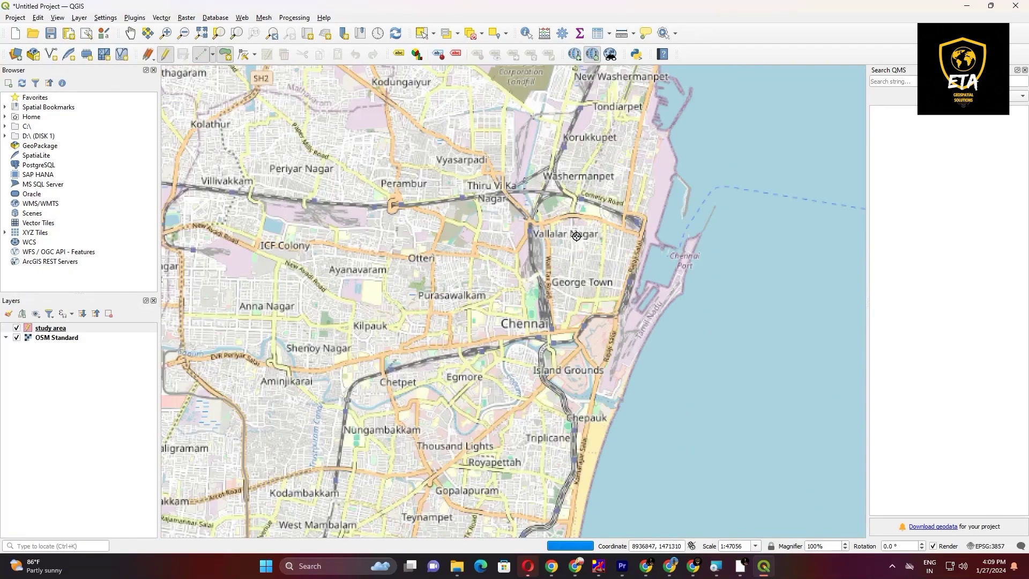
{"action": "left_click", "coordinate": [558, 196]}
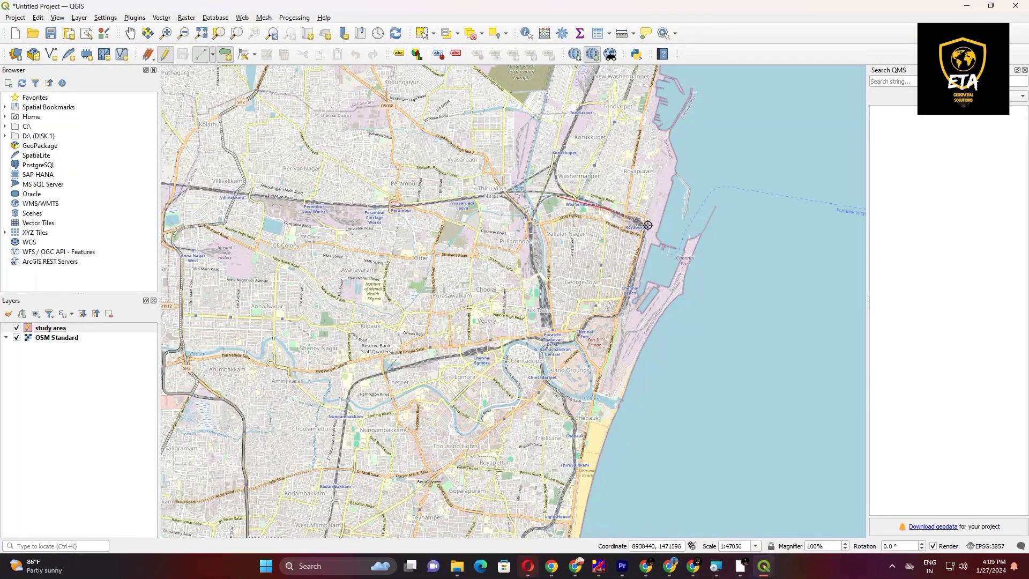
{"action": "left_click", "coordinate": [646, 225]}
{"action": "left_click", "coordinate": [623, 311]}
{"action": "left_click", "coordinate": [593, 327]}
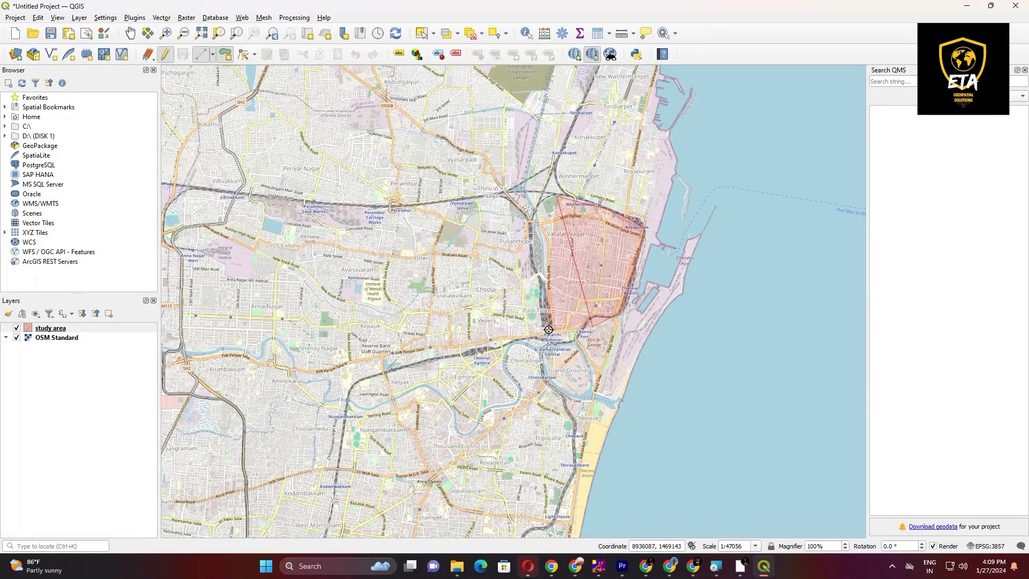
{"action": "left_click", "coordinate": [556, 324]}
{"action": "left_click", "coordinate": [545, 264]}
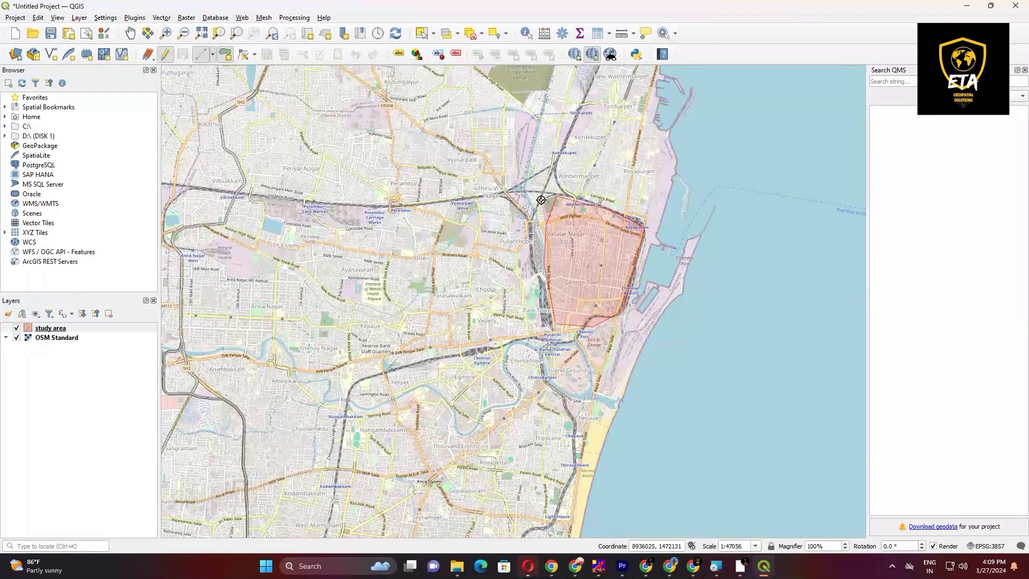
{"action": "left_click", "coordinate": [542, 199]}
{"action": "right_click", "coordinate": [541, 199]}
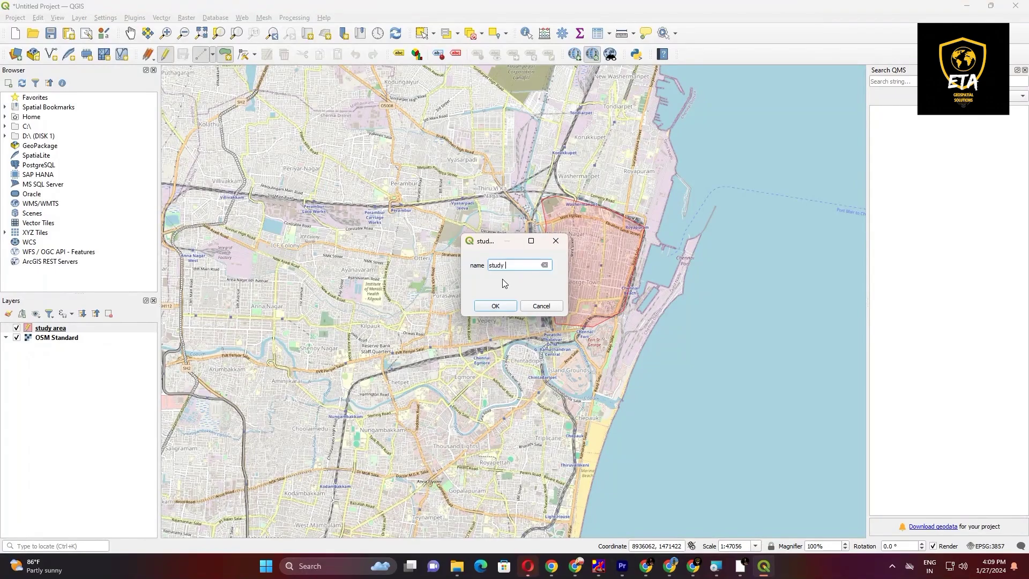
Step: Give the new polygon the name attribute study area and save the layer edits, ending the editing session
{"action": "type", "text": "study area"}
{"action": "left_click", "coordinate": [498, 305]}
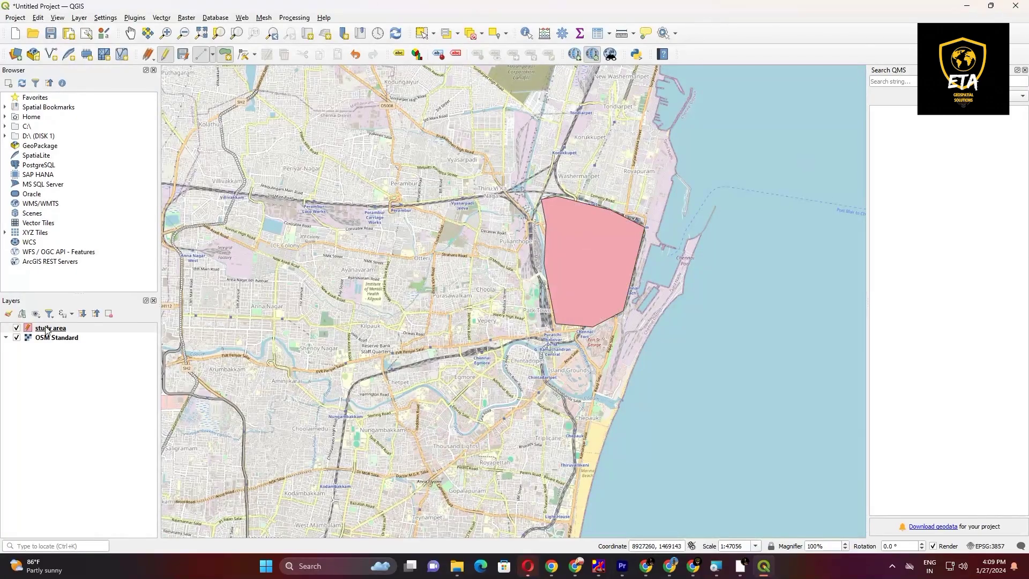
{"action": "left_click", "coordinate": [164, 61]}
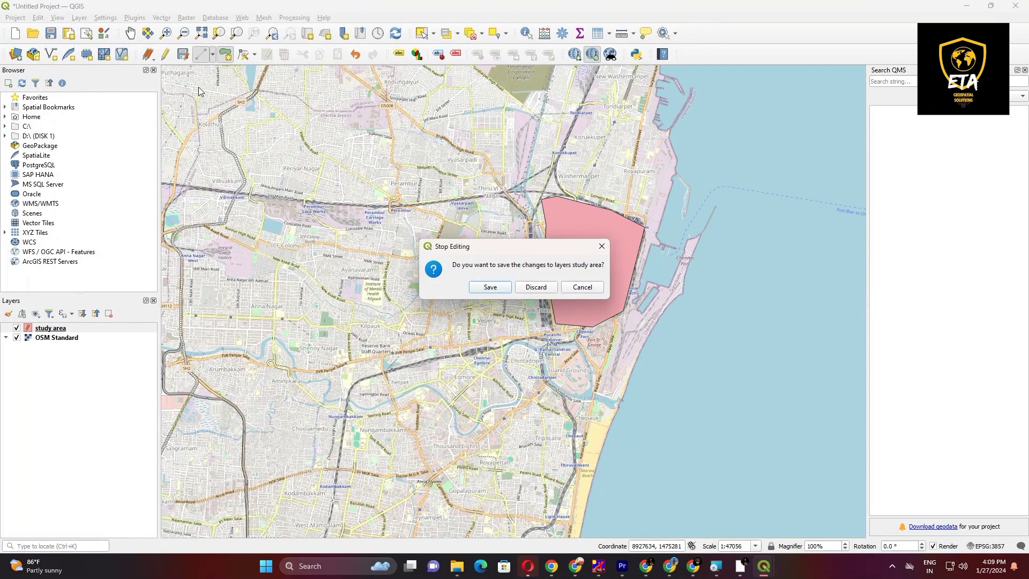
{"action": "left_click", "coordinate": [495, 287]}
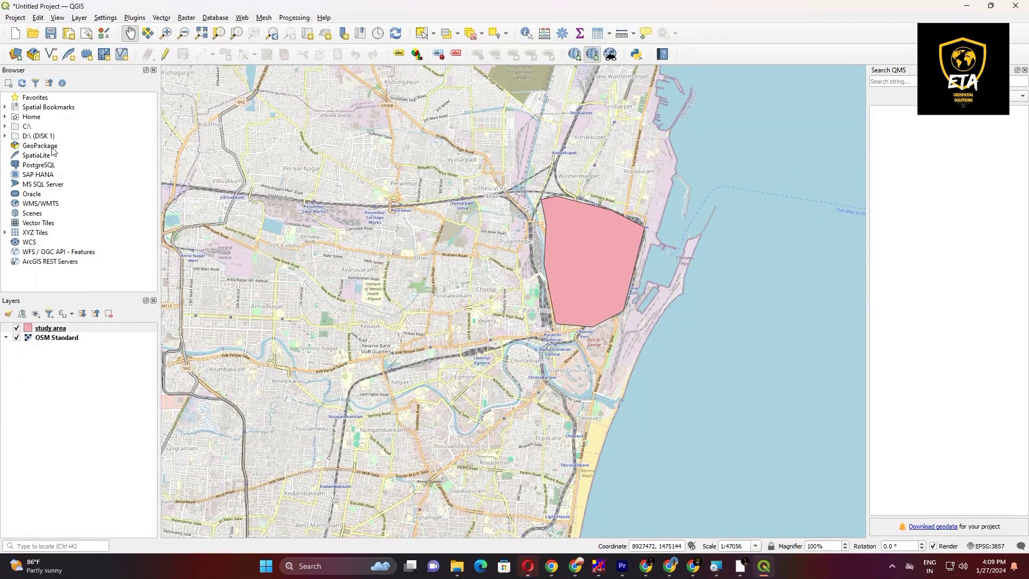
Step: Add contour chennai.tif from the cdnd44o_v2r1 folder inside D:\contour map video to the map
{"action": "left_click", "coordinate": [37, 138]}
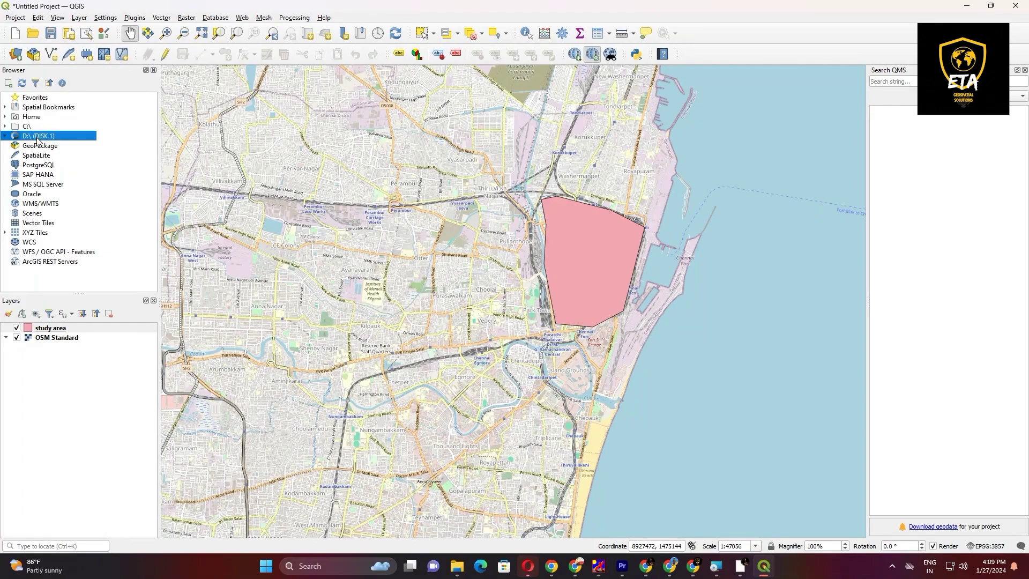
{"action": "double_click", "coordinate": [63, 175]}
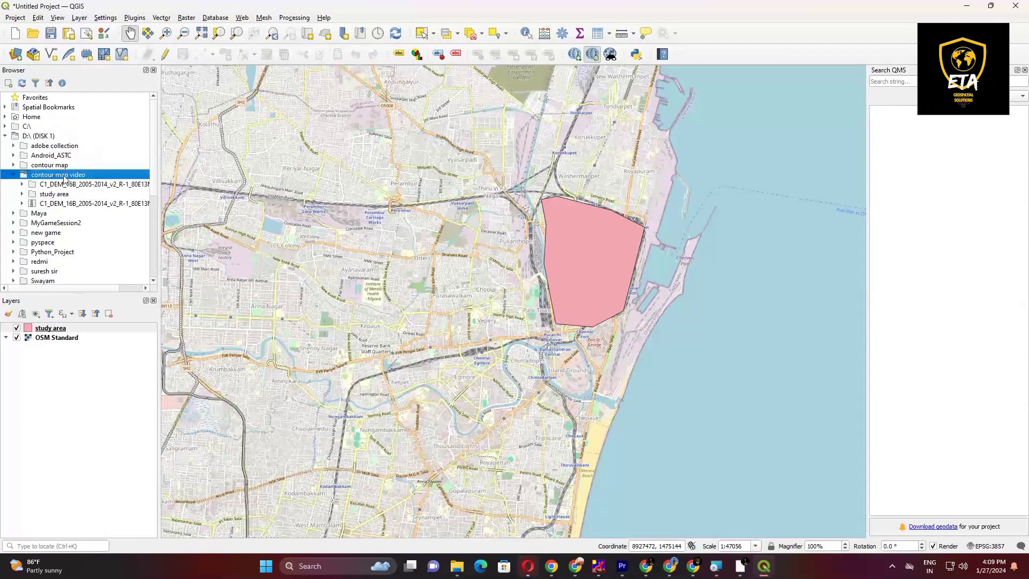
{"action": "double_click", "coordinate": [60, 186]}
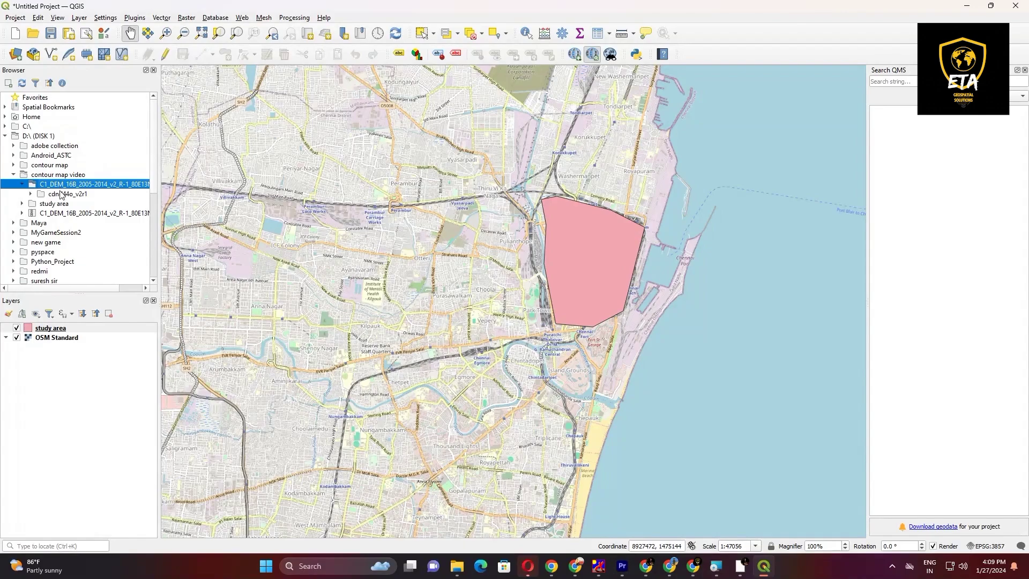
{"action": "double_click", "coordinate": [60, 194]}
{"action": "left_click", "coordinate": [69, 214]}
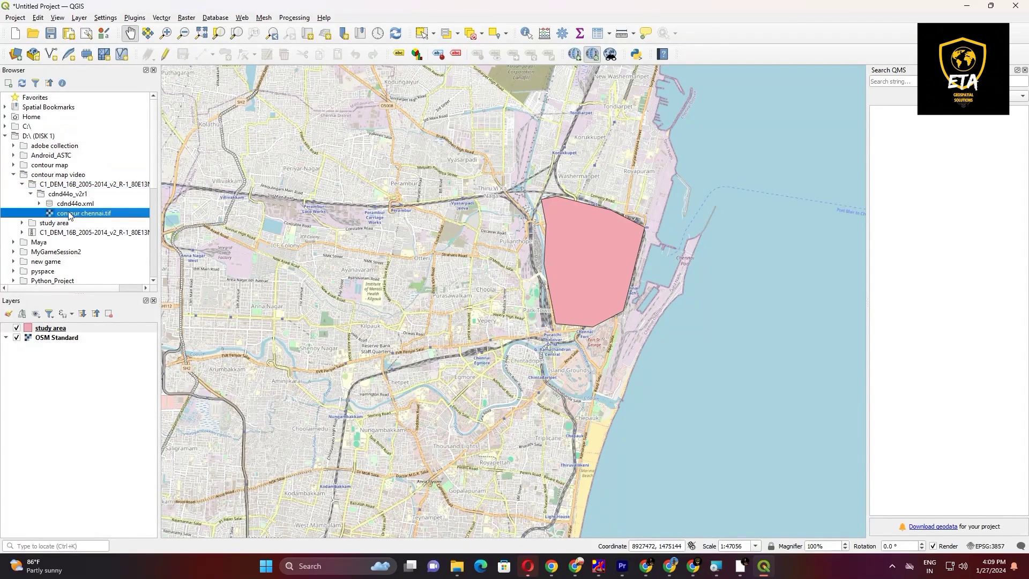
{"action": "left_click_drag", "start_coordinate": [100, 216], "coordinate": [611, 303]}
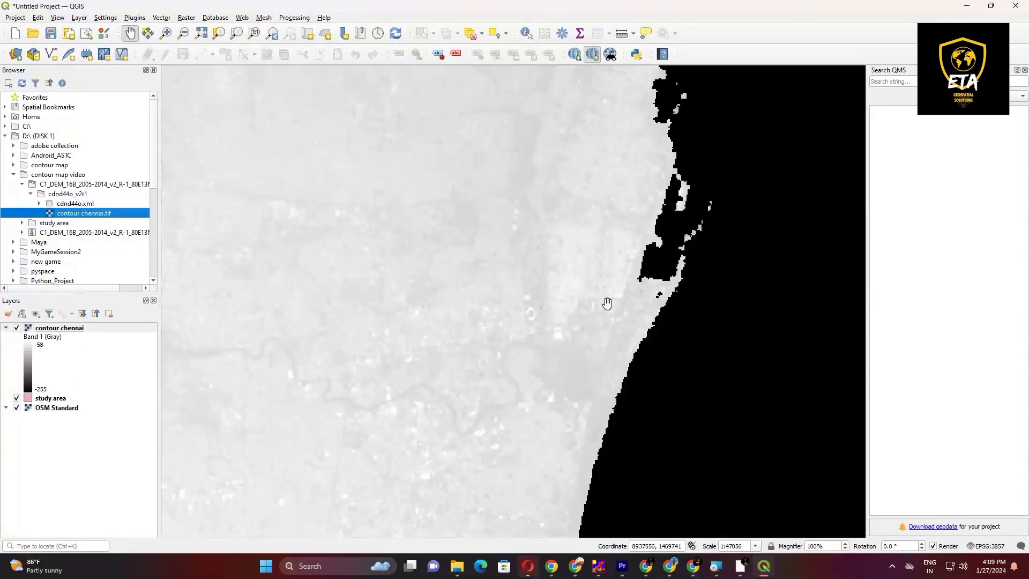
Step: Compare the DEM tile's coverage with the study area polygon by switching the contour chennai layer off and on
{"action": "scroll", "coordinate": [603, 302], "scroll_direction": "down", "scroll_amount": 4}
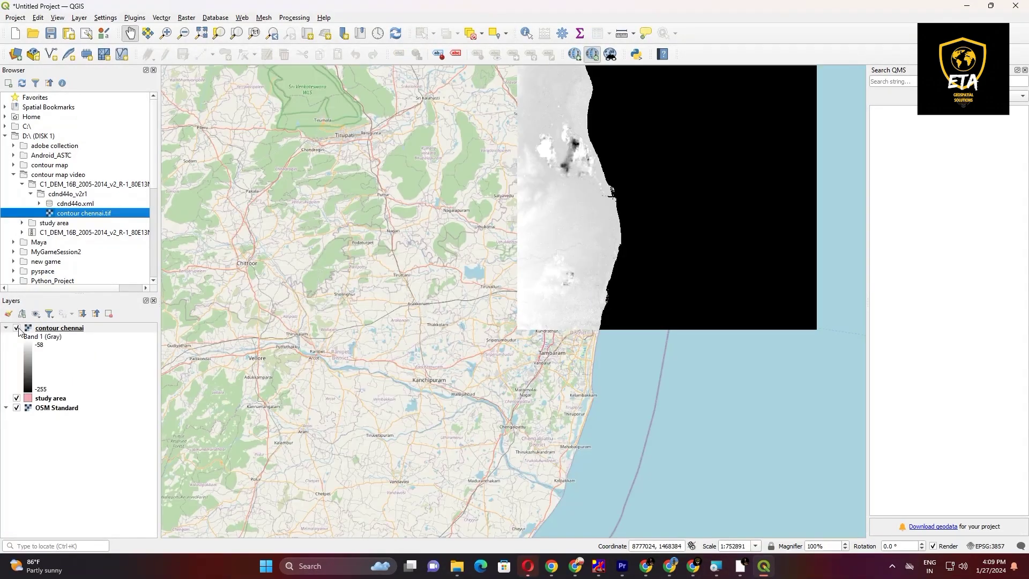
{"action": "left_click", "coordinate": [17, 328]}
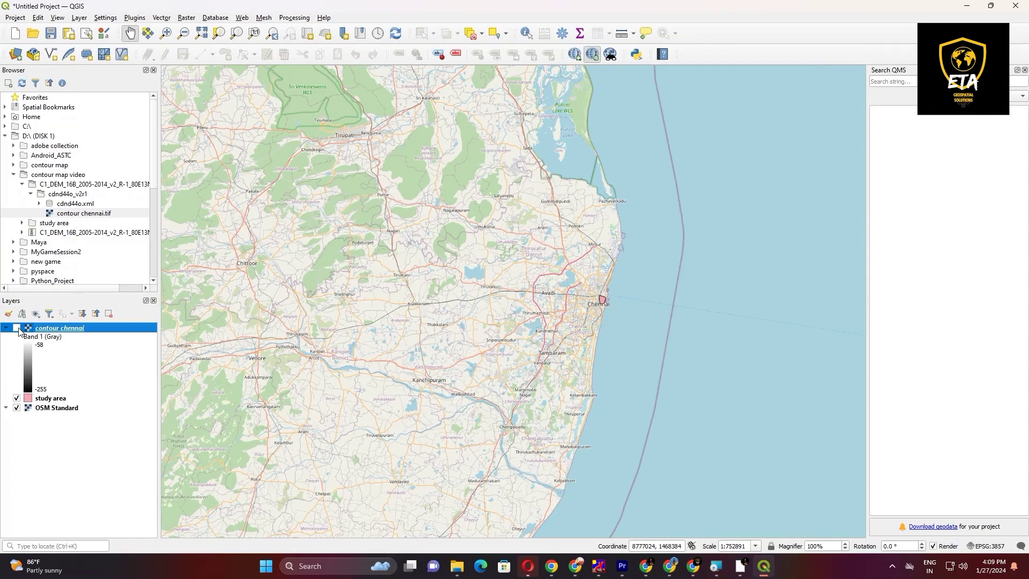
{"action": "left_click", "coordinate": [17, 328]}
{"action": "left_click", "coordinate": [16, 328]}
{"action": "left_click", "coordinate": [17, 328]}
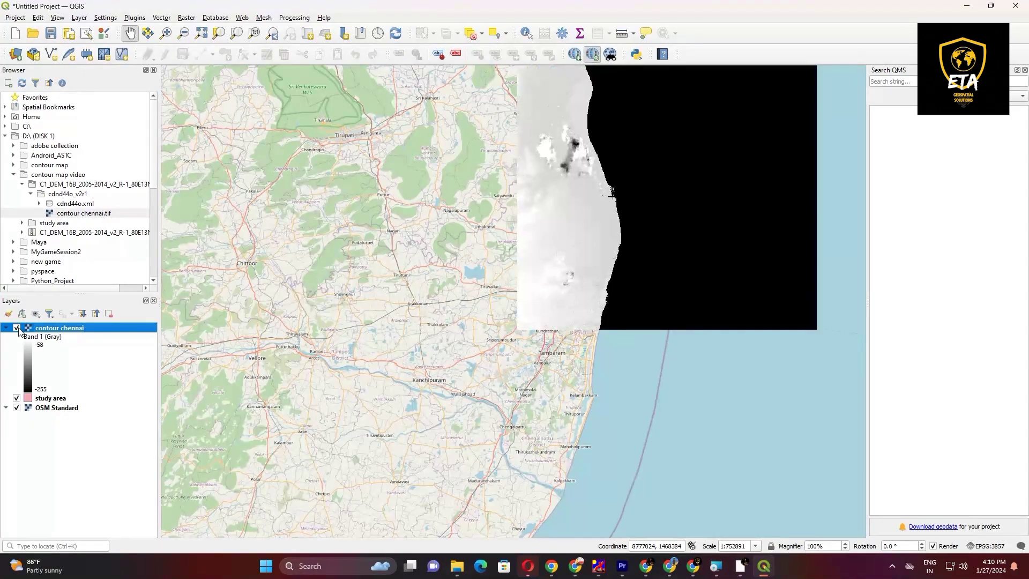
Step: Set up Clip Raster by Mask Layer with contour chennai as the input layer and study area as the mask layer
{"action": "left_click", "coordinate": [186, 19]}
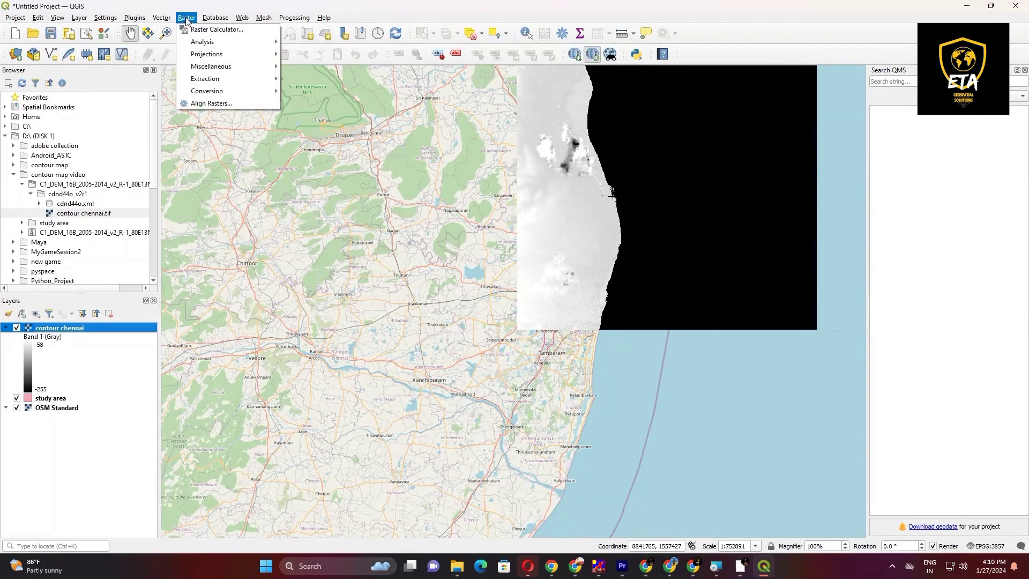
{"action": "mouse_move", "coordinate": [221, 83]}
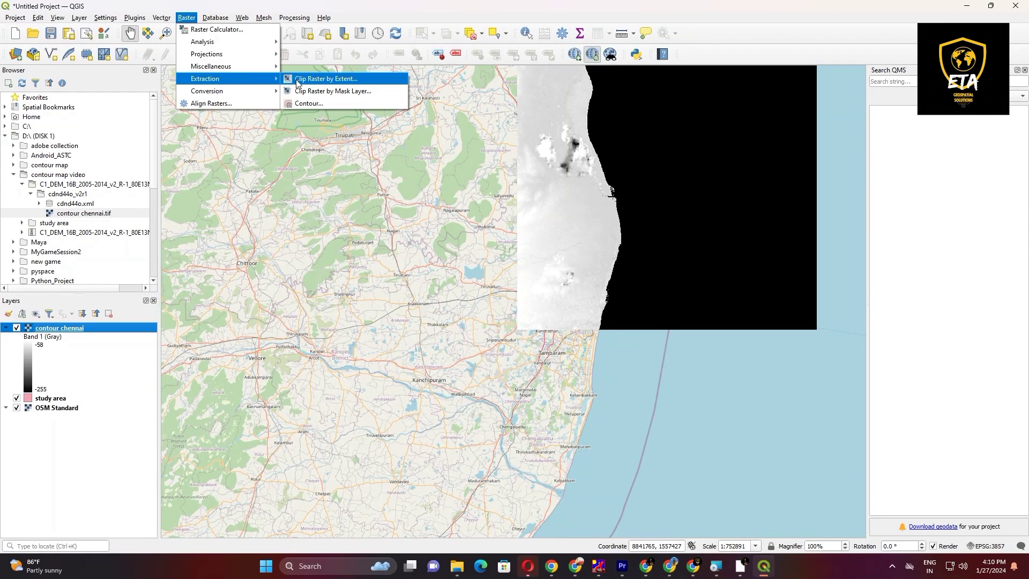
{"action": "left_click", "coordinate": [310, 91]}
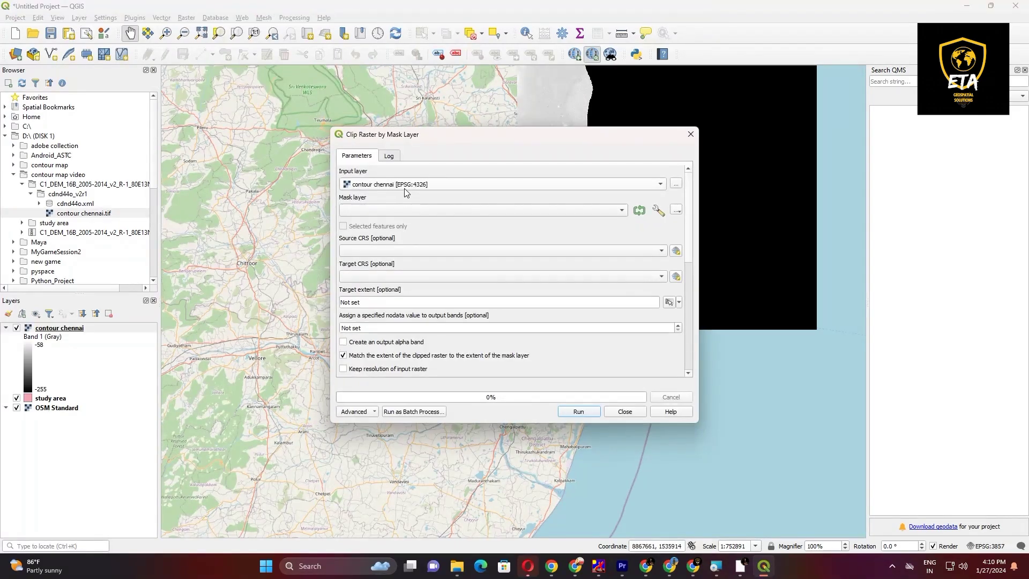
{"action": "left_click", "coordinate": [405, 188]}
{"action": "left_click", "coordinate": [405, 188]}
{"action": "left_click", "coordinate": [395, 211]}
{"action": "left_click", "coordinate": [395, 210]}
Step: Set the clip's source and target CRS to EPSG:4326 - WGS 84 and run it to a temporary output
{"action": "left_click", "coordinate": [405, 250]}
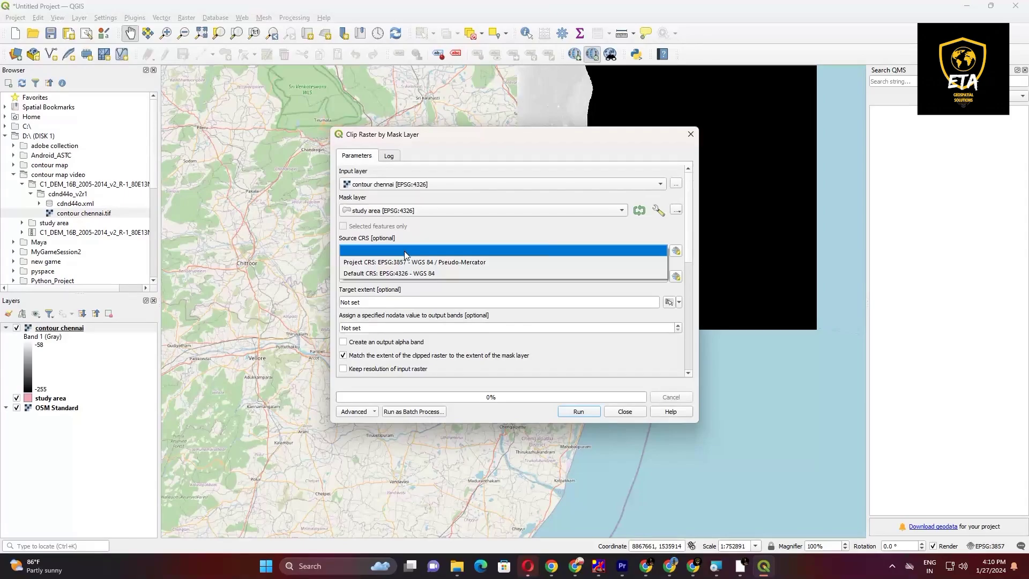
{"action": "left_click", "coordinate": [404, 273]}
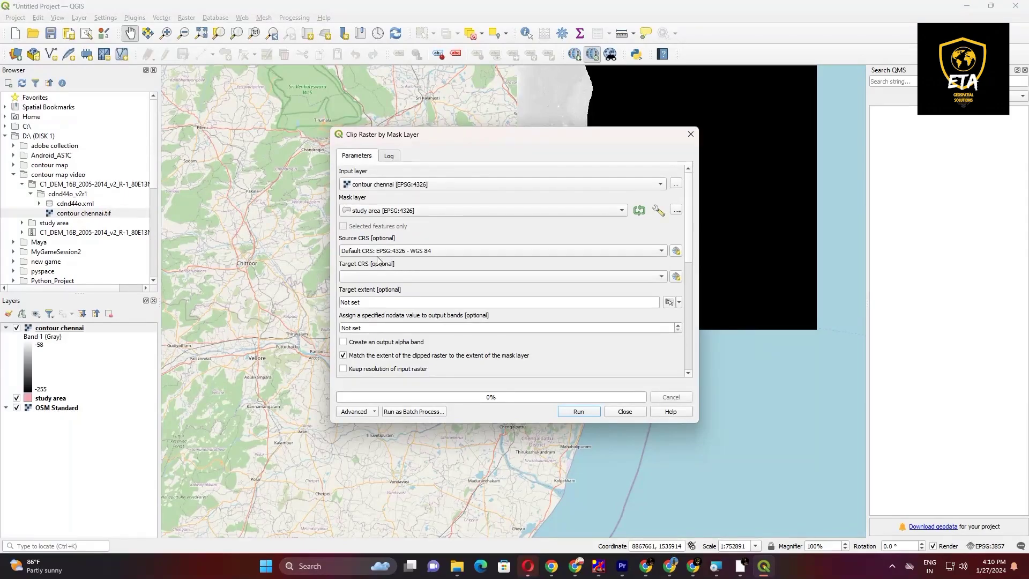
{"action": "left_click", "coordinate": [403, 276]}
{"action": "left_click", "coordinate": [404, 300]}
{"action": "left_click", "coordinate": [579, 412]}
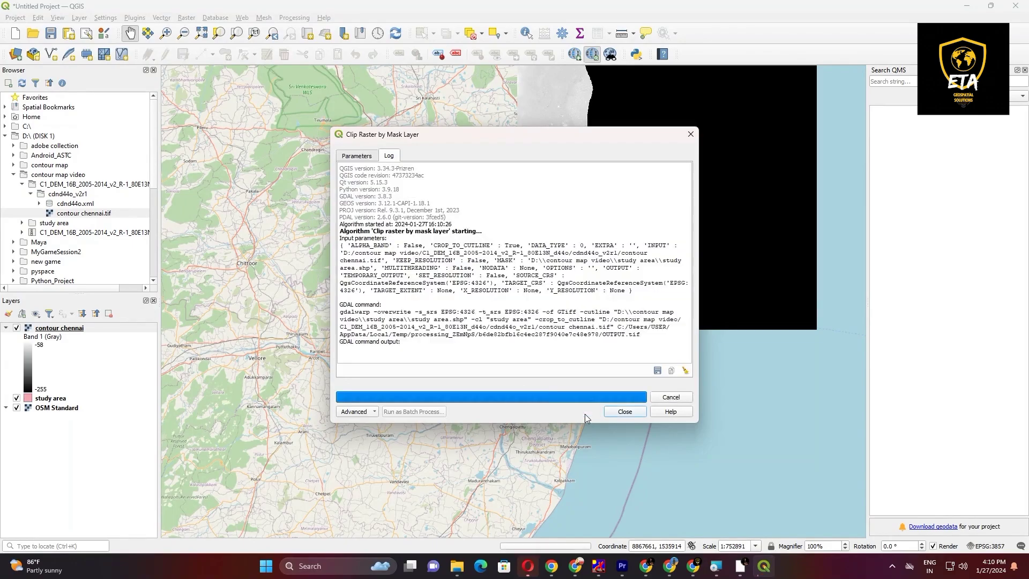
{"action": "left_click", "coordinate": [625, 411]}
Step: Hide the contour chennai layer and examine the clipped raster against the study area polygon and OSM base map by toggling layer visibility
{"action": "left_click", "coordinate": [17, 398]}
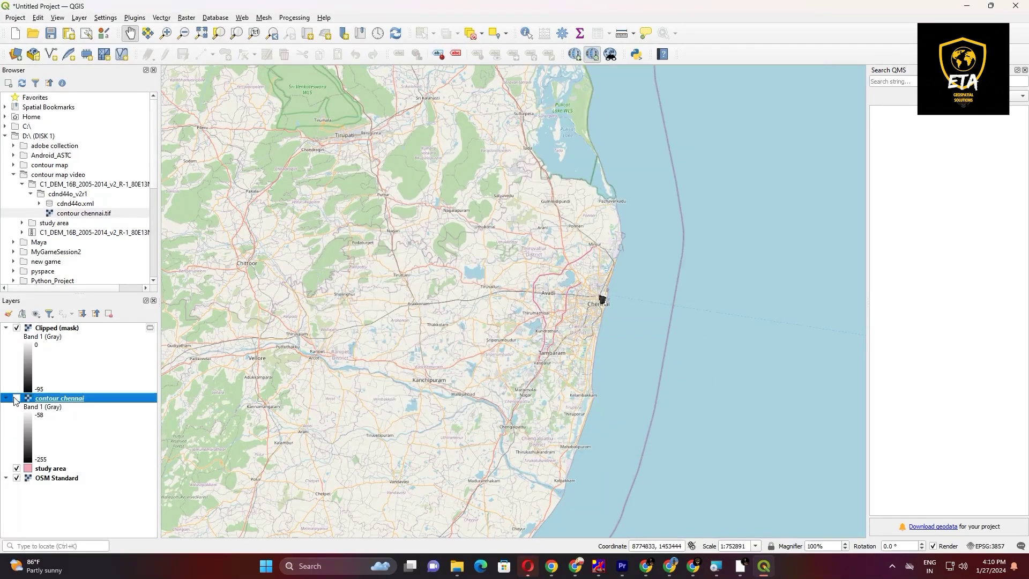
{"action": "scroll", "coordinate": [594, 295], "scroll_direction": "up", "scroll_amount": 2}
{"action": "scroll", "coordinate": [558, 290], "scroll_direction": "up", "scroll_amount": 3}
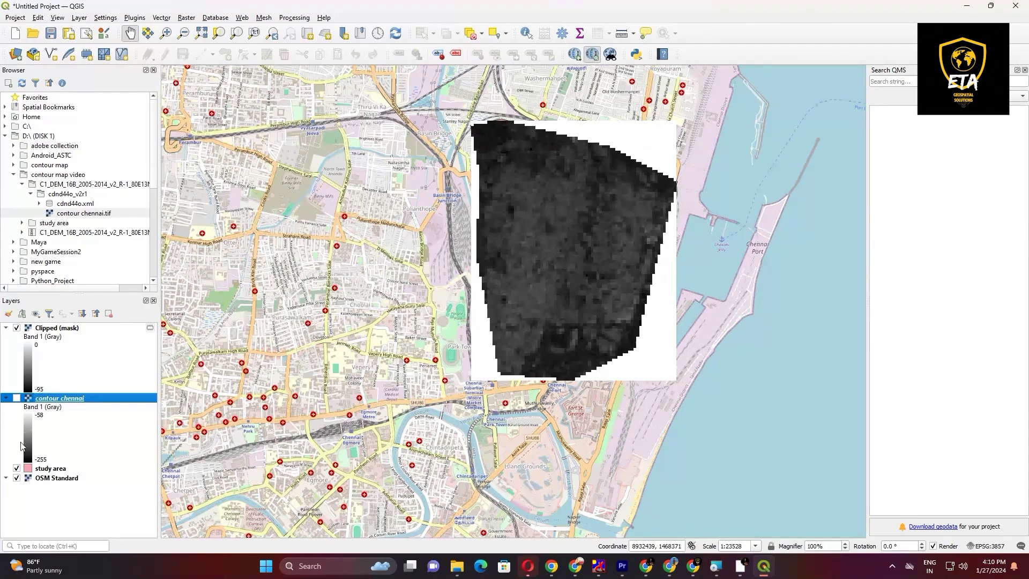
{"action": "left_click", "coordinate": [17, 478]}
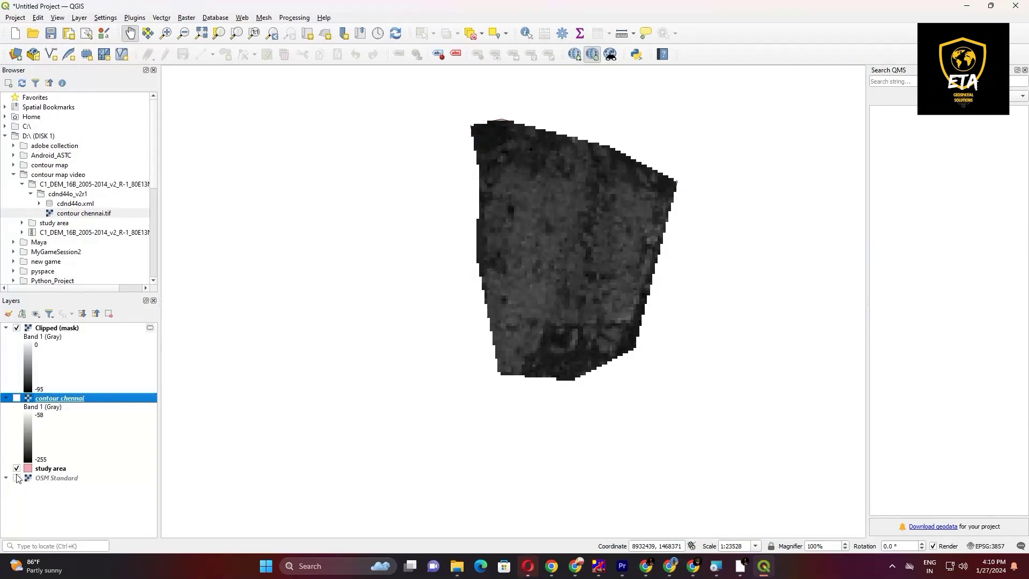
{"action": "left_click", "coordinate": [17, 468]}
{"action": "left_click", "coordinate": [17, 469]}
{"action": "left_click", "coordinate": [16, 478]}
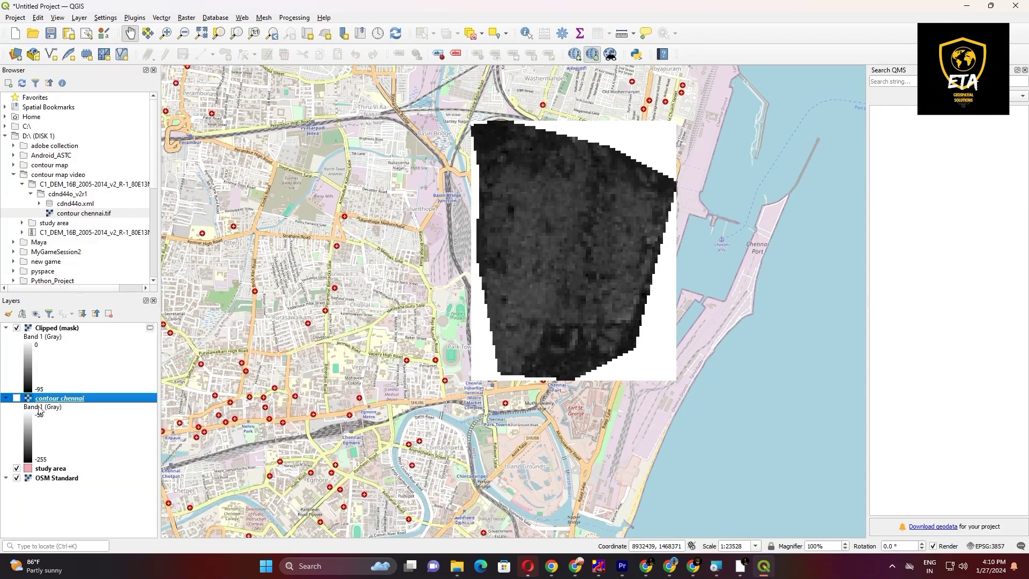
{"action": "left_click", "coordinate": [17, 328]}
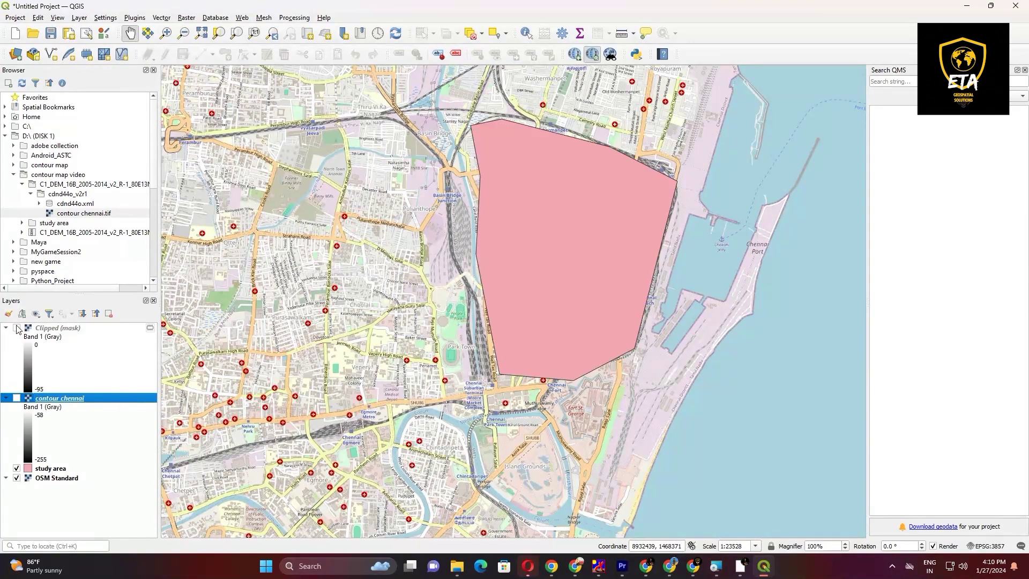
{"action": "left_click", "coordinate": [17, 328]}
{"action": "left_click", "coordinate": [17, 328]}
Step: Remove the original contour chennai raster layer from the project
{"action": "right_click", "coordinate": [56, 398]}
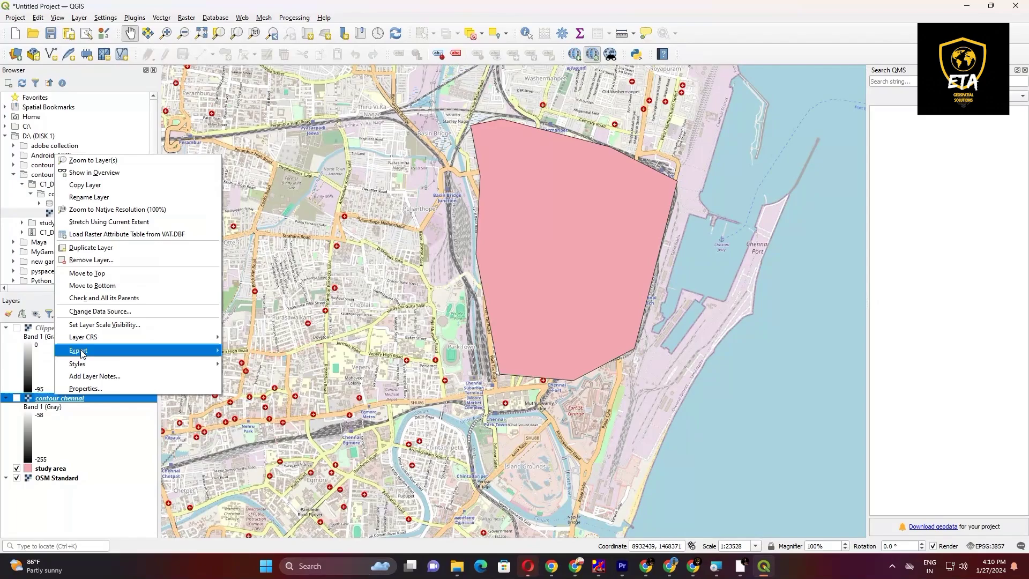
{"action": "left_click", "coordinate": [17, 399]}
{"action": "right_click", "coordinate": [41, 399]}
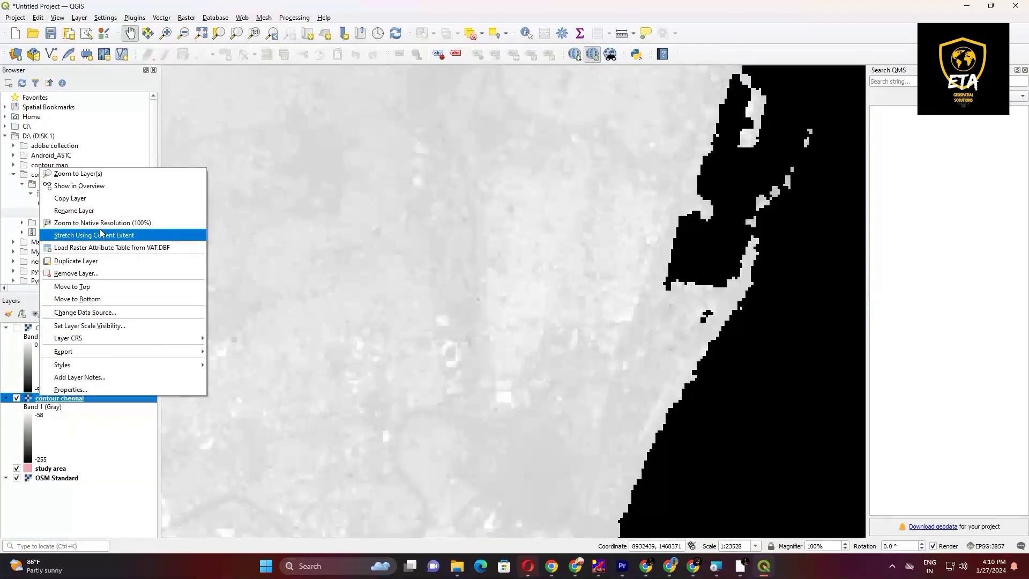
{"action": "left_click", "coordinate": [88, 274]}
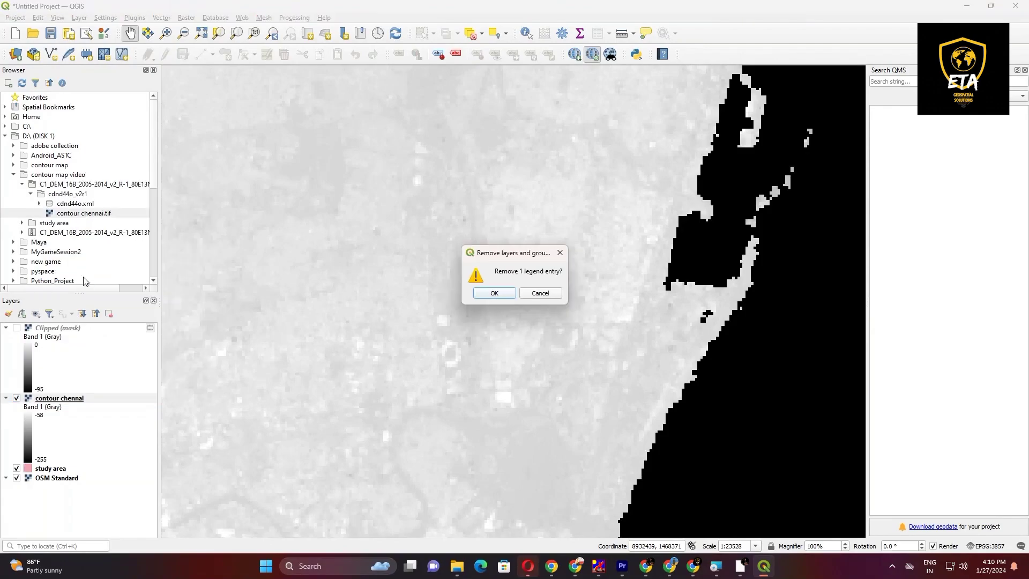
{"action": "left_click", "coordinate": [494, 293]}
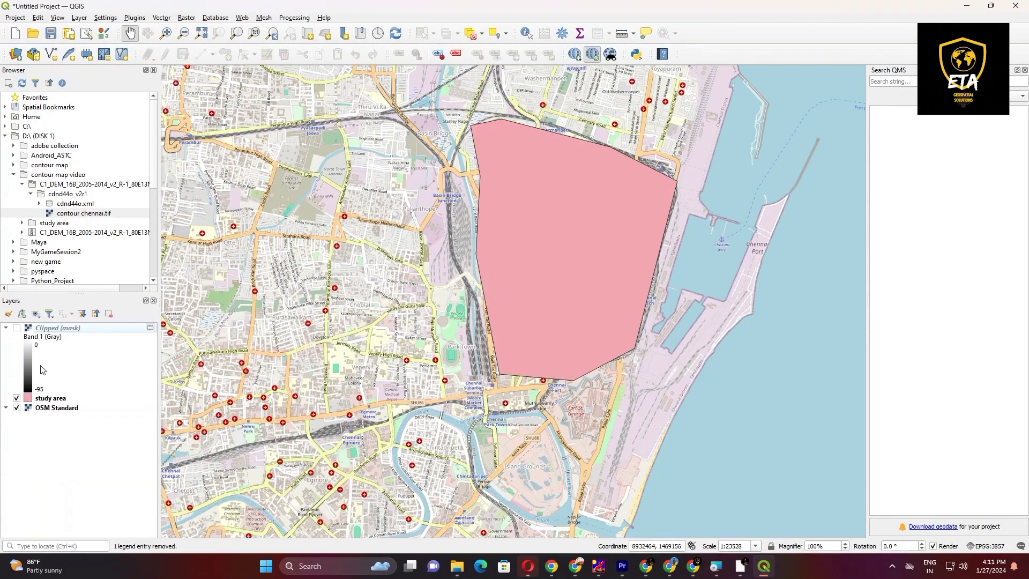
Step: Make the Clipped (mask) raster layer visible on the map
{"action": "left_click", "coordinate": [17, 328]}
{"action": "left_click", "coordinate": [16, 328]}
{"action": "left_click", "coordinate": [16, 328]}
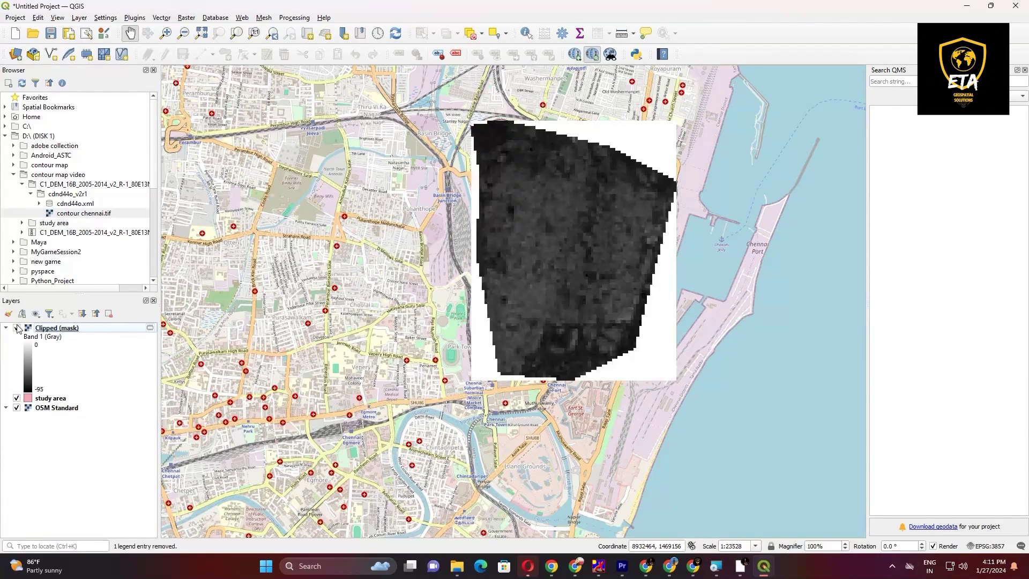
{"action": "left_click", "coordinate": [192, 18]}
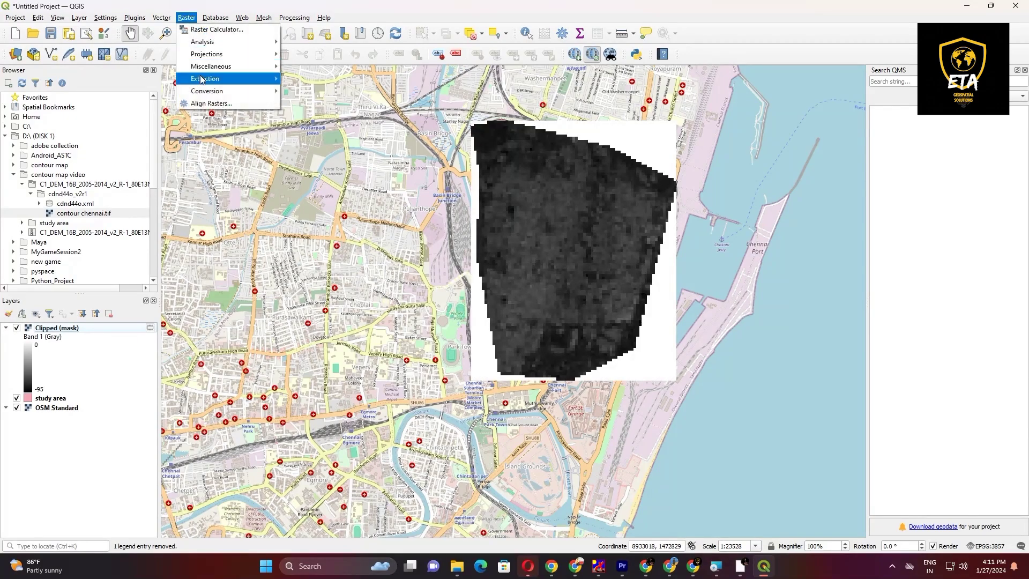
{"action": "mouse_move", "coordinate": [207, 79]}
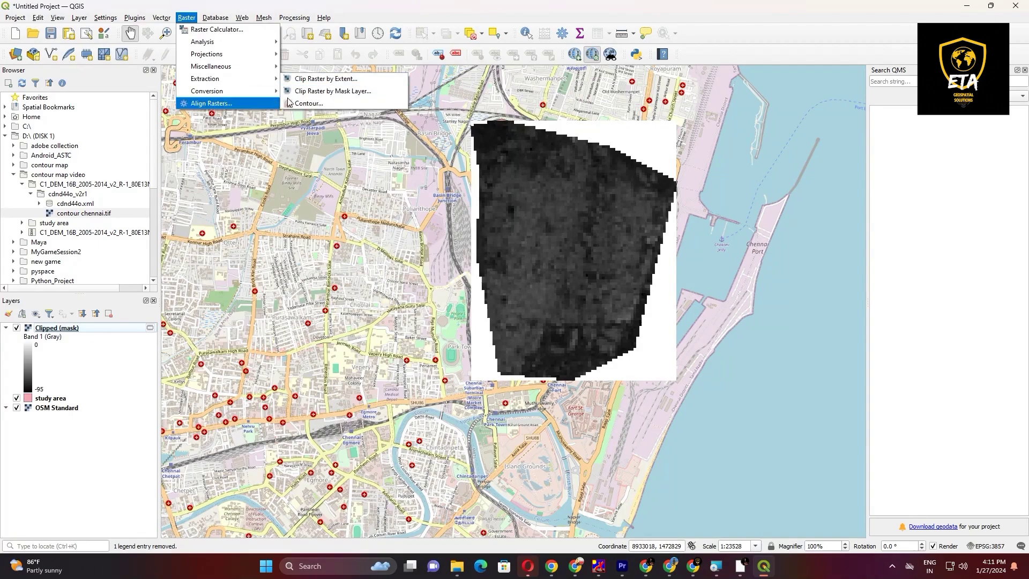
{"action": "left_click", "coordinate": [67, 333]}
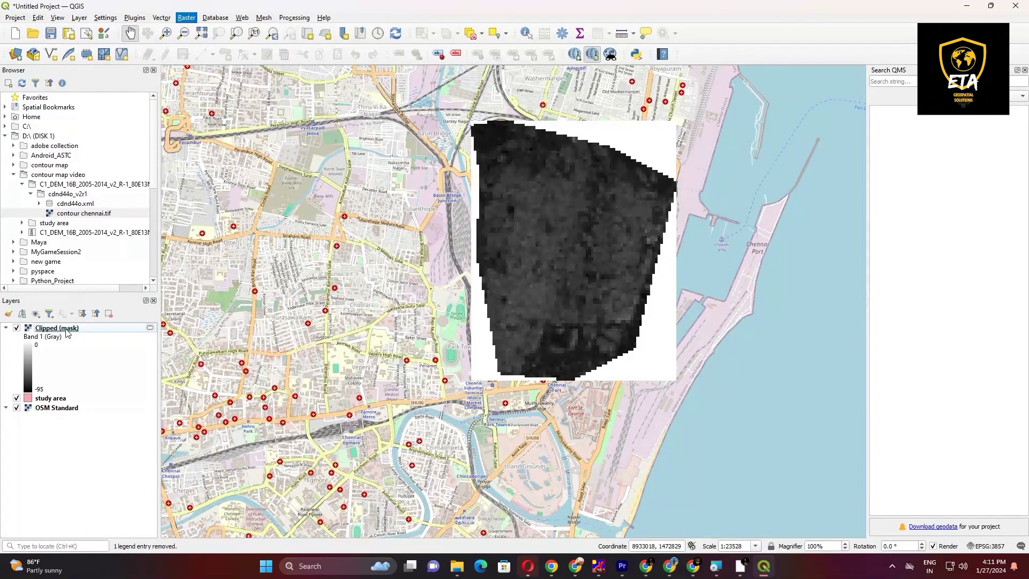
Step: Set the Clipped (mask) layer's symbology to Singleband pseudocolor on Band 1 (Gray) with Linear interpolation
{"action": "right_click", "coordinate": [66, 331]}
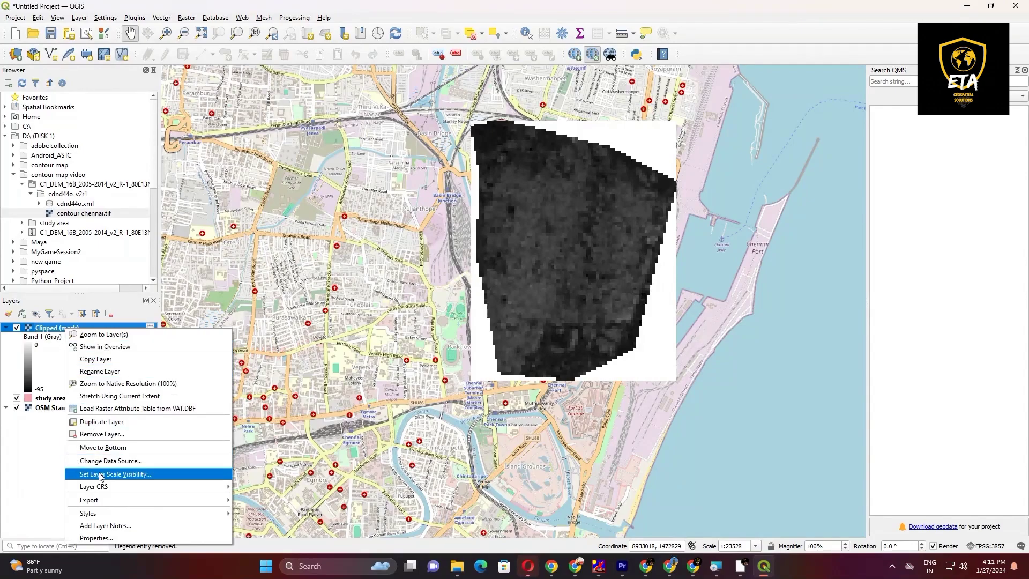
{"action": "left_click", "coordinate": [102, 538]}
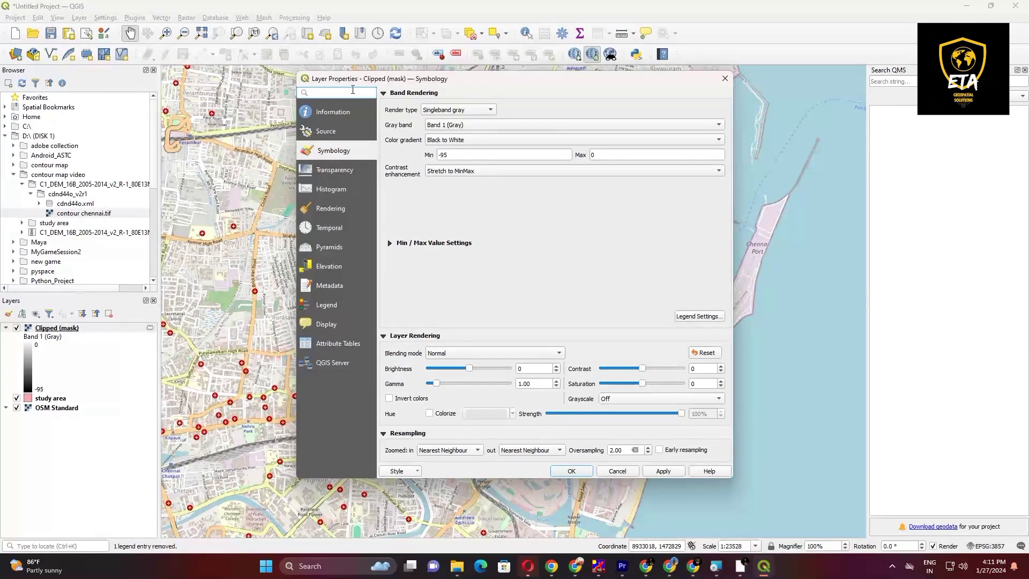
{"action": "left_click", "coordinate": [350, 112]}
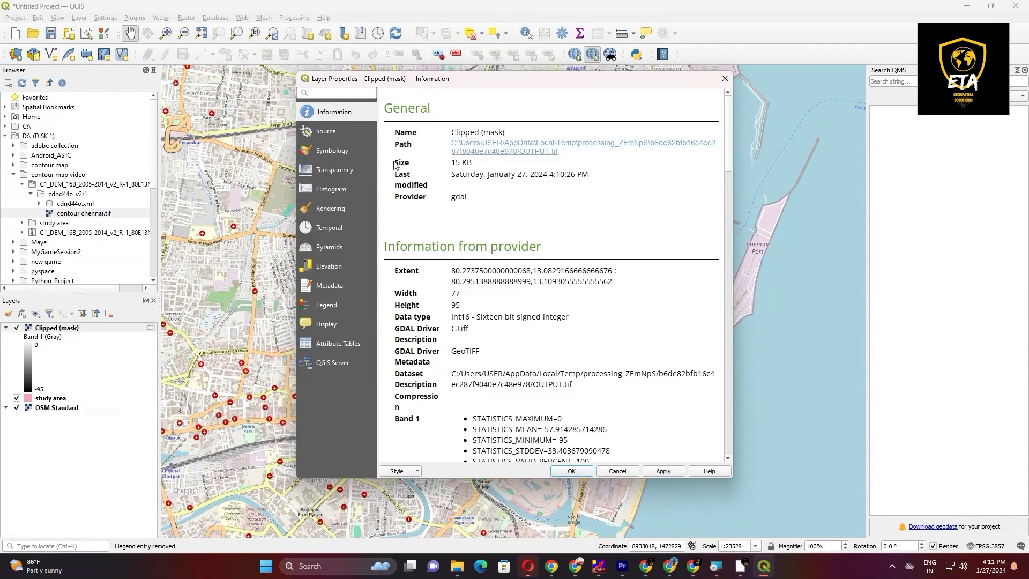
{"action": "left_click", "coordinate": [347, 150]}
{"action": "left_click", "coordinate": [468, 110]}
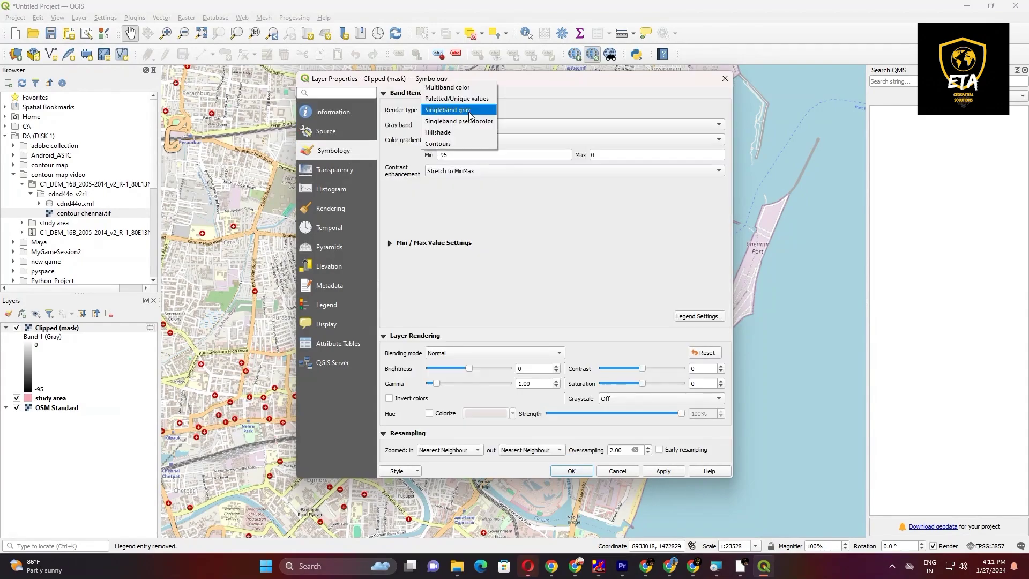
{"action": "left_click", "coordinate": [468, 112]}
{"action": "left_click", "coordinate": [492, 127]}
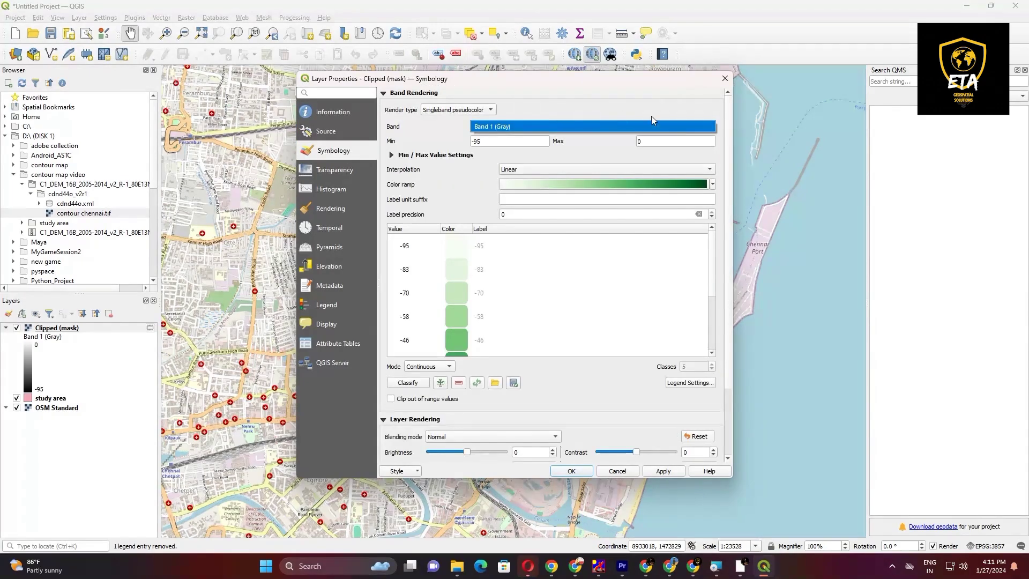
{"action": "left_click", "coordinate": [617, 147]}
{"action": "left_click", "coordinate": [593, 168]}
{"action": "left_click", "coordinate": [589, 169]}
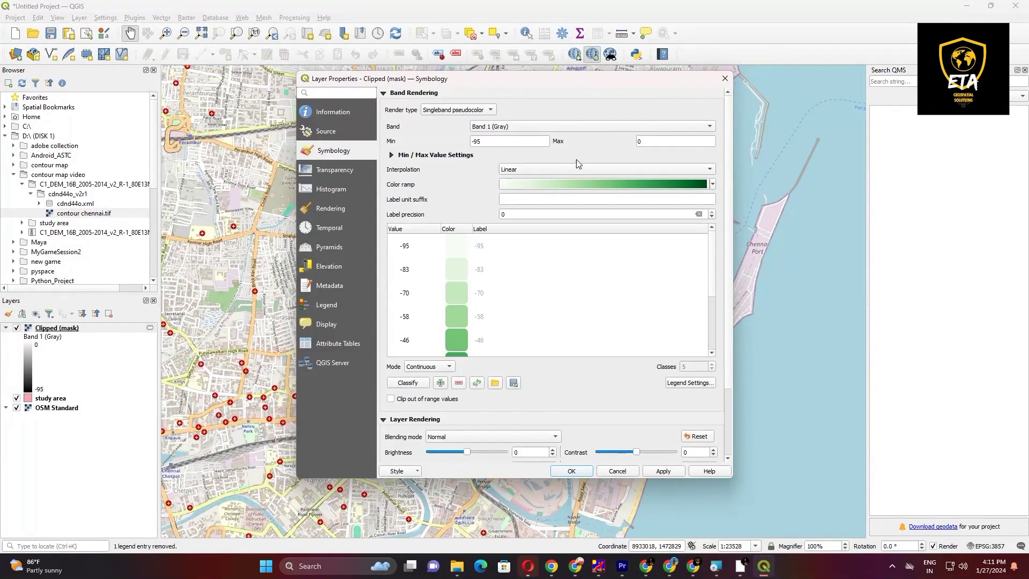
Step: Create a new color ramp from the cpt-city catalog, choosing wiki-knutux from the Topography theme
{"action": "left_click", "coordinate": [713, 184]}
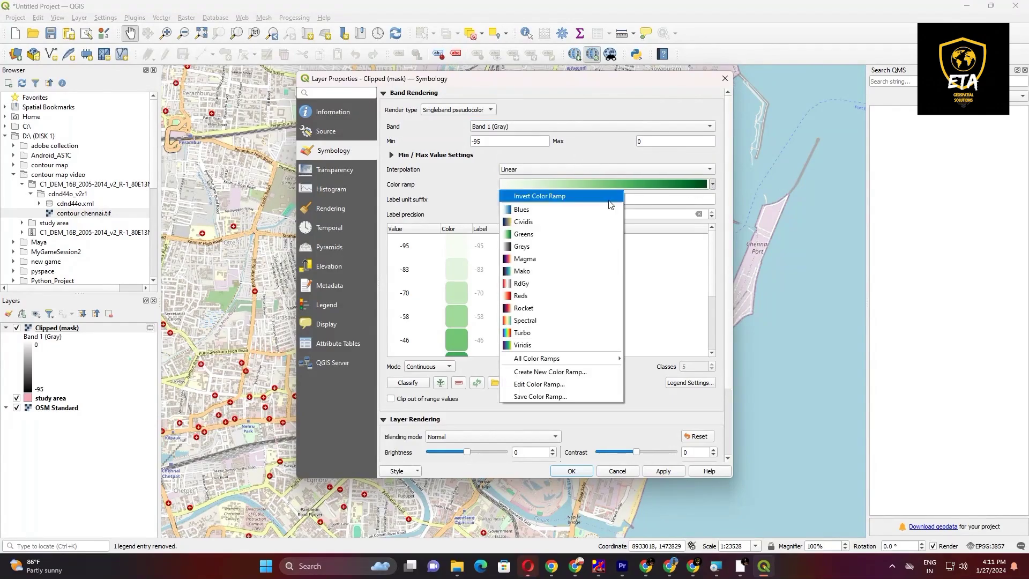
{"action": "left_click", "coordinate": [542, 373]}
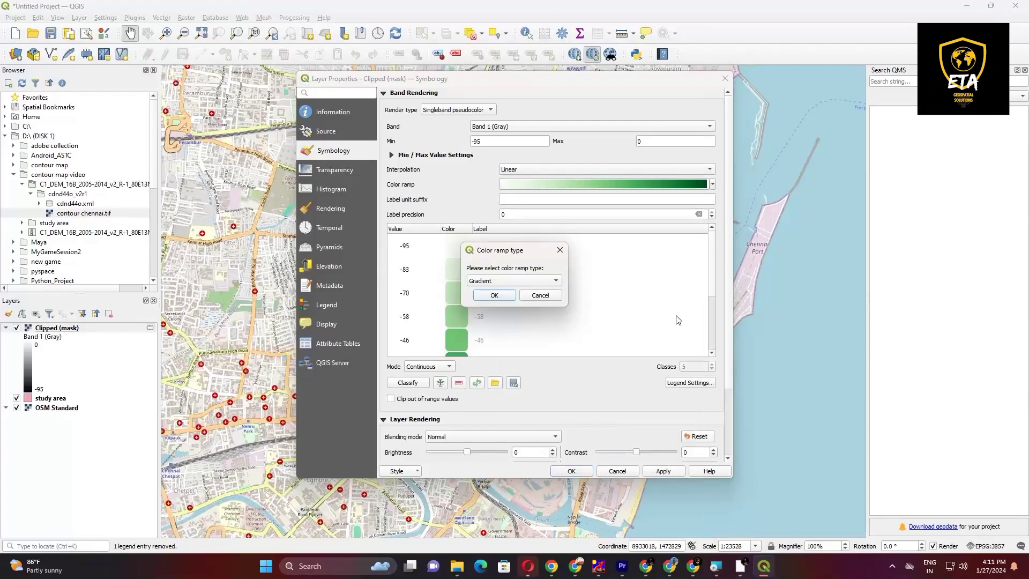
{"action": "left_click", "coordinate": [527, 281]}
{"action": "left_click", "coordinate": [507, 315]}
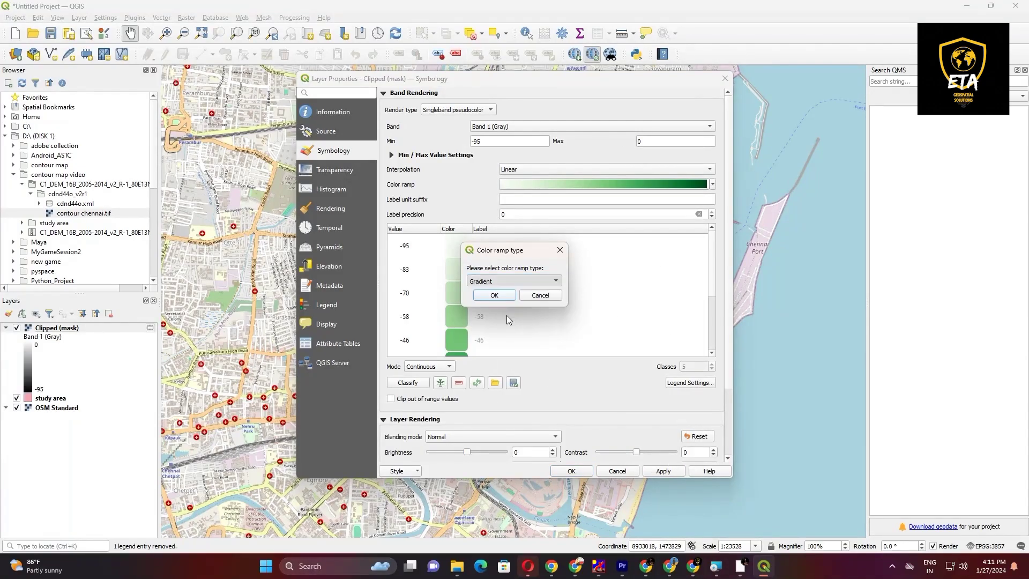
{"action": "left_click", "coordinate": [503, 294]}
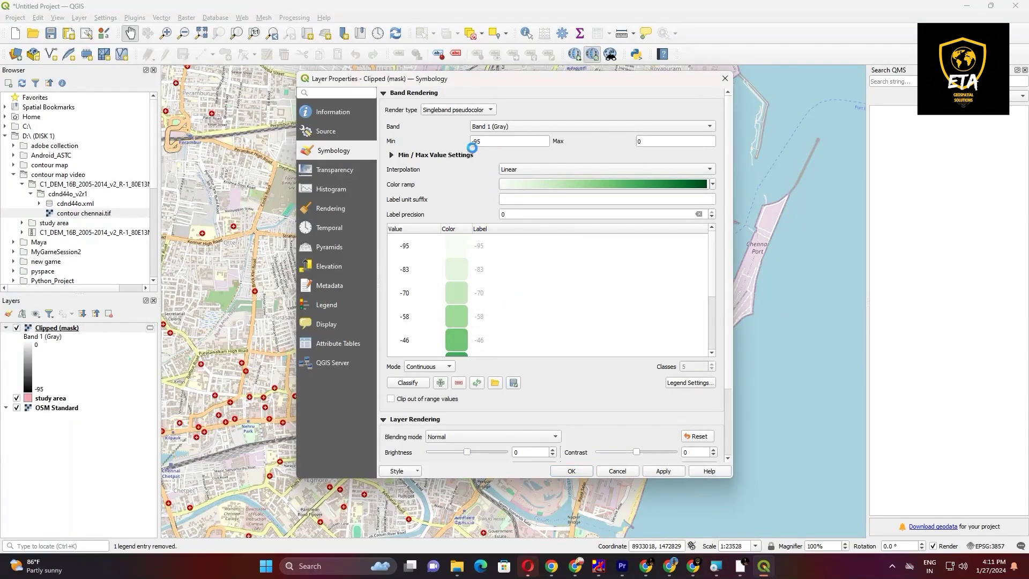
{"action": "left_click", "coordinate": [355, 283]}
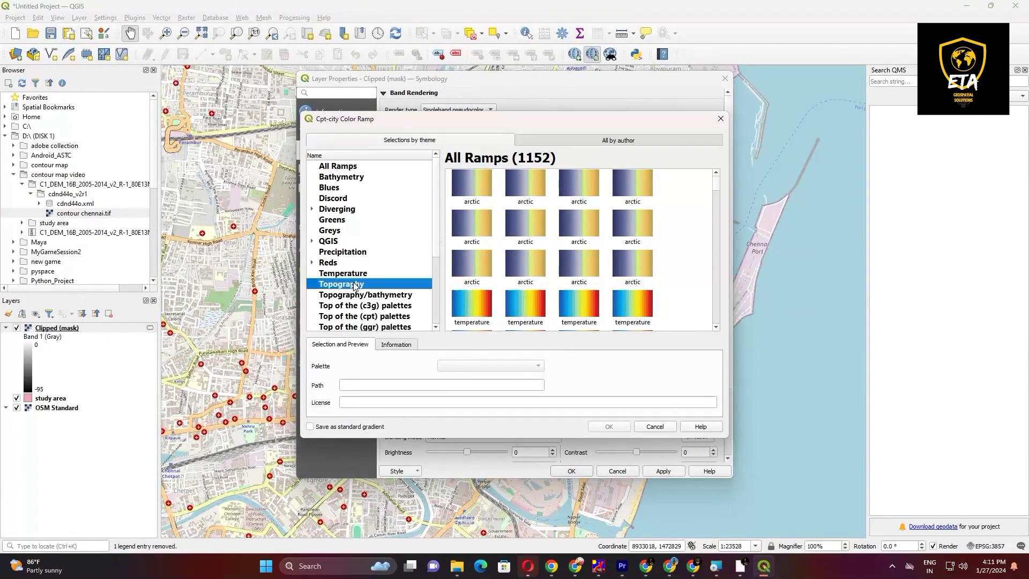
{"action": "scroll", "coordinate": [450, 261], "scroll_direction": "down", "scroll_amount": 3}
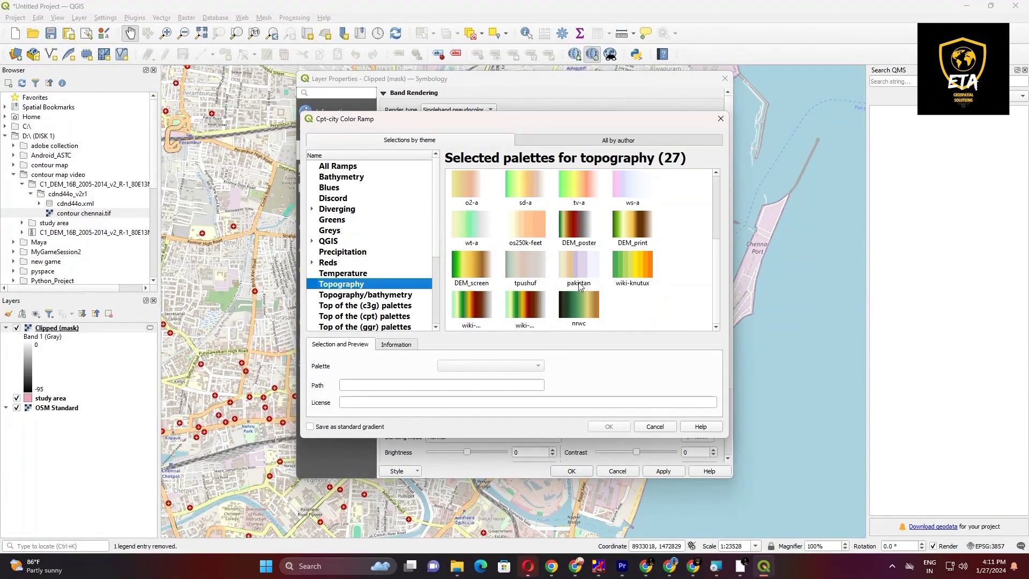
{"action": "left_click", "coordinate": [644, 274]}
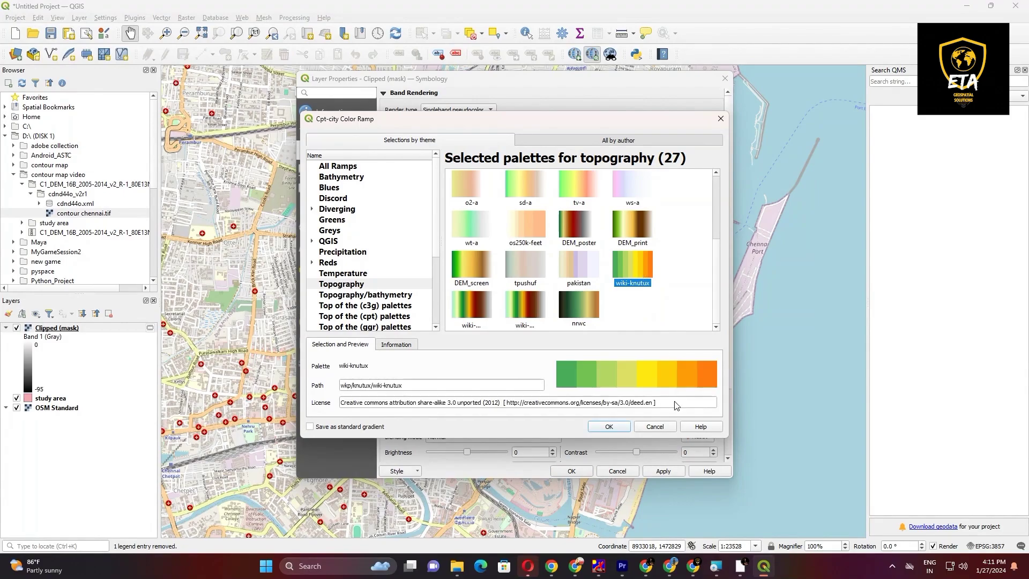
{"action": "left_click", "coordinate": [610, 427]}
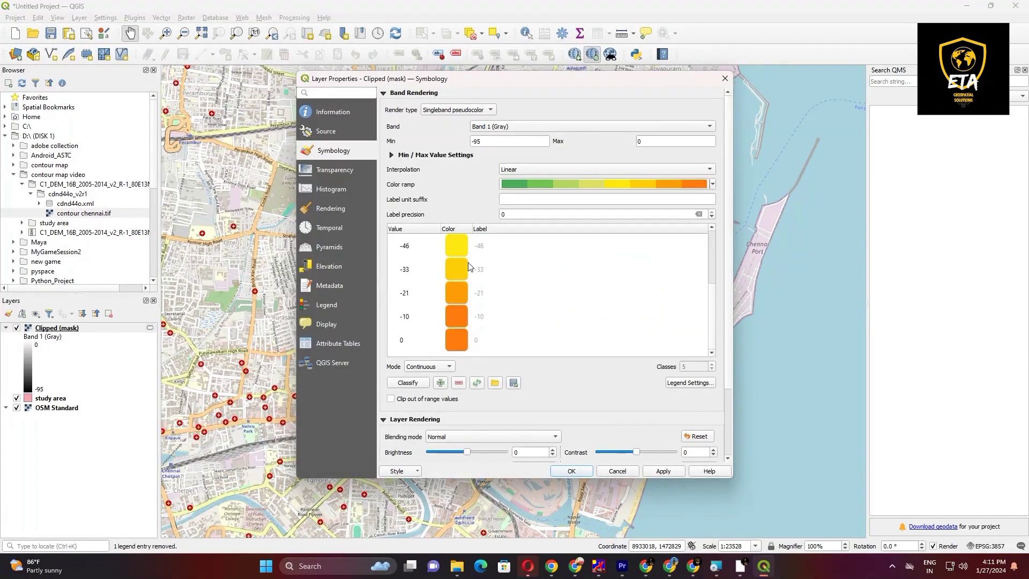
Step: Apply the new symbology to the Clipped (mask) layer and inspect the recolored raster on the map
{"action": "scroll", "coordinate": [642, 450], "scroll_direction": "down", "scroll_amount": 1}
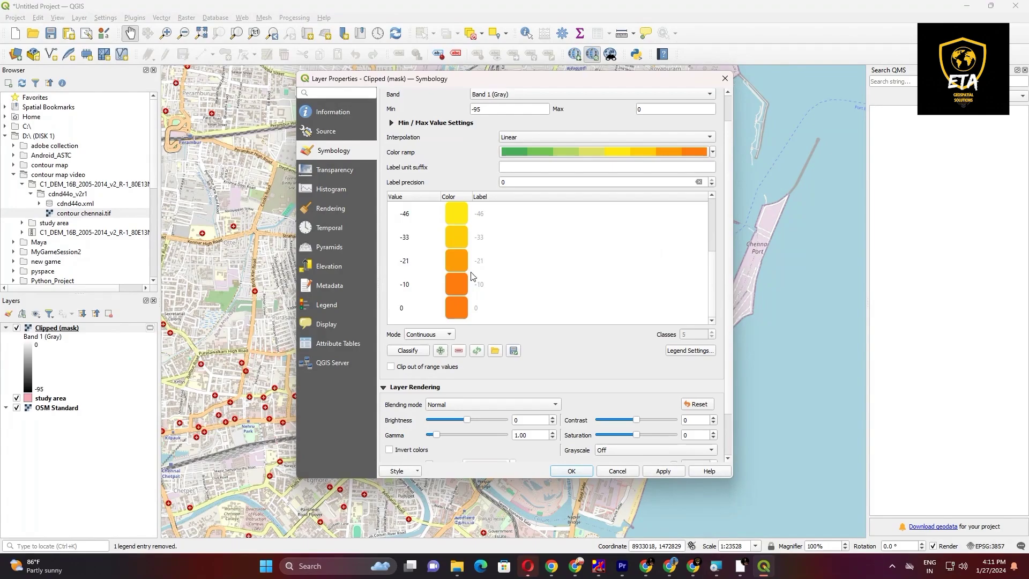
{"action": "left_click", "coordinate": [664, 471]}
{"action": "left_click", "coordinate": [571, 471]}
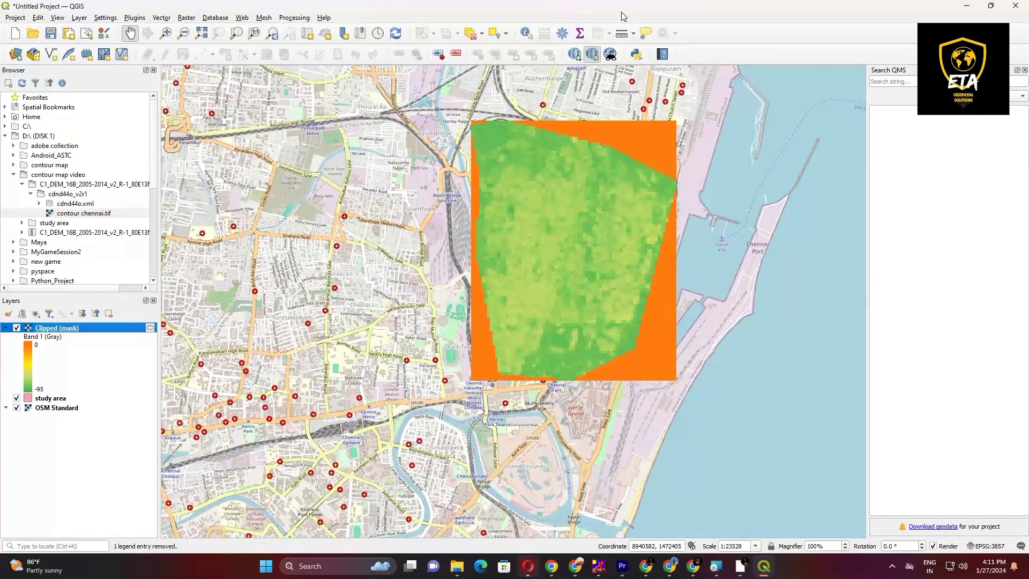
{"action": "scroll", "coordinate": [593, 218], "scroll_direction": "up", "scroll_amount": 1}
{"action": "scroll", "coordinate": [592, 220], "scroll_direction": "down", "scroll_amount": 1}
Step: Rename the Clipped (mask) layer as "study area contour" in its source properties
{"action": "double_click", "coordinate": [69, 329]}
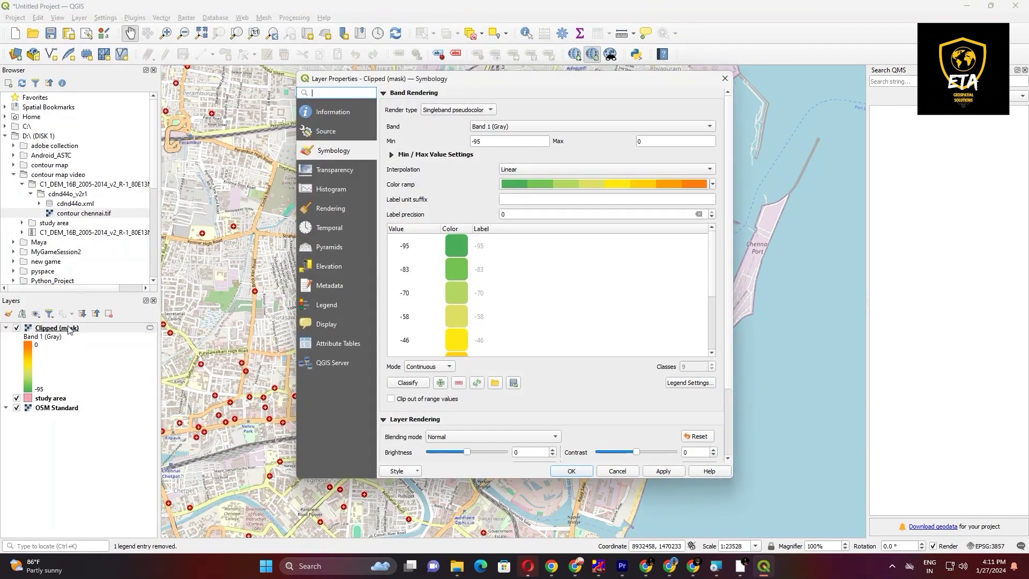
{"action": "left_click", "coordinate": [351, 119]}
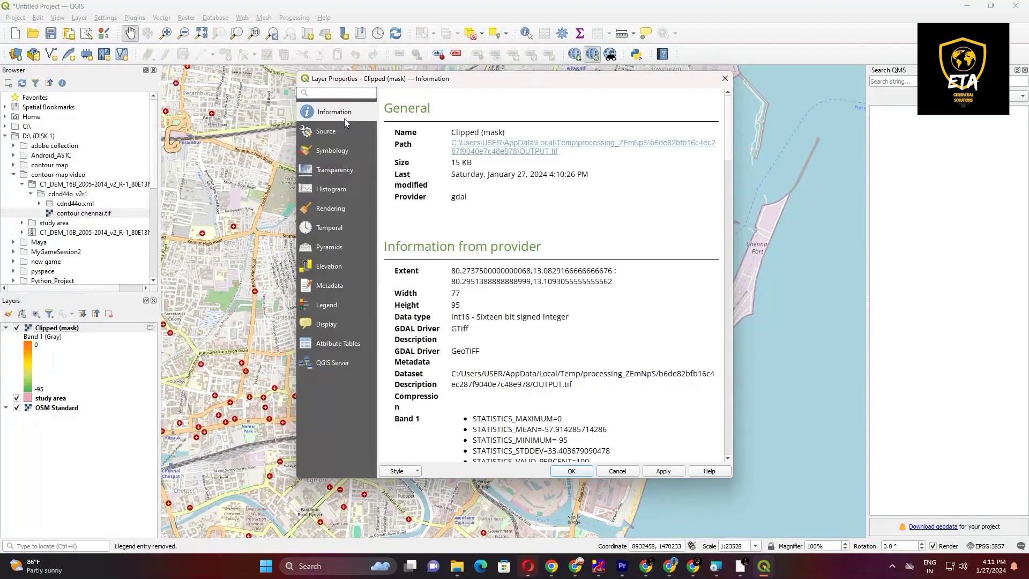
{"action": "left_click", "coordinate": [339, 134]}
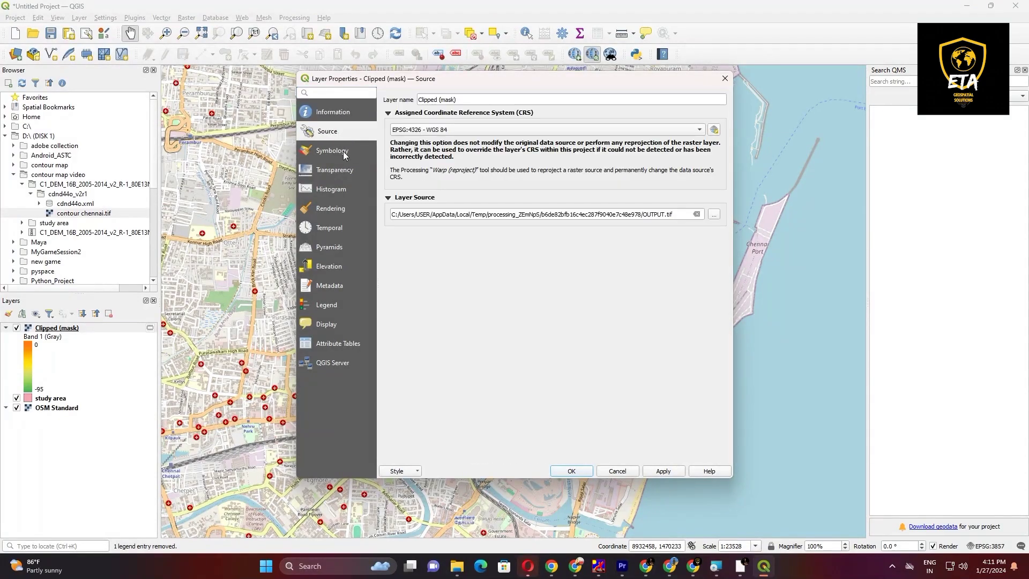
{"action": "left_click_drag", "start_coordinate": [465, 100], "coordinate": [422, 101]}
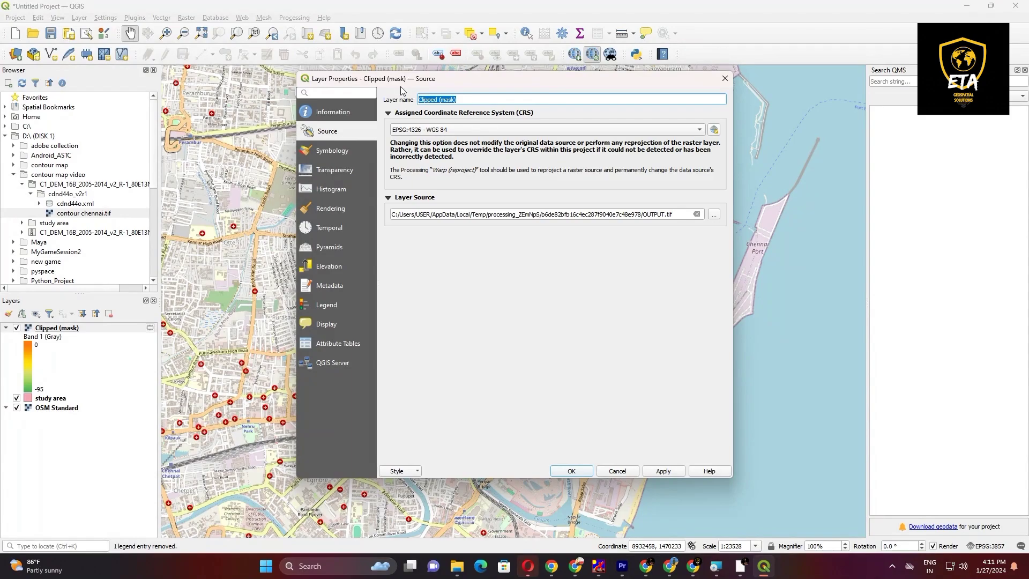
{"action": "type", "text": "study area contour"}
{"action": "left_click", "coordinate": [661, 471]}
{"action": "left_click", "coordinate": [568, 471]}
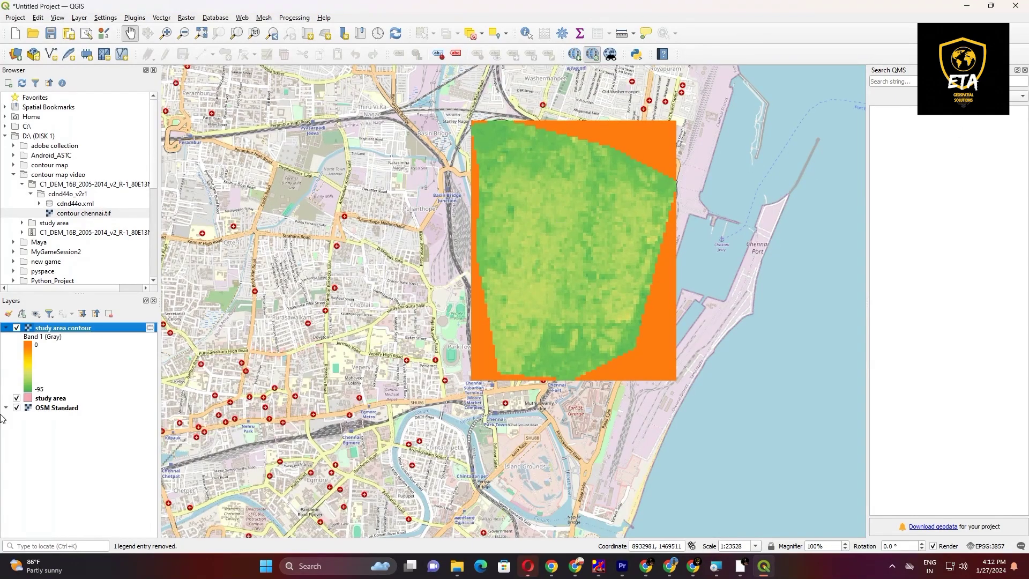
Step: Hide the OSM Standard base map to view the study area raster alone, and show it again
{"action": "left_click", "coordinate": [17, 408]}
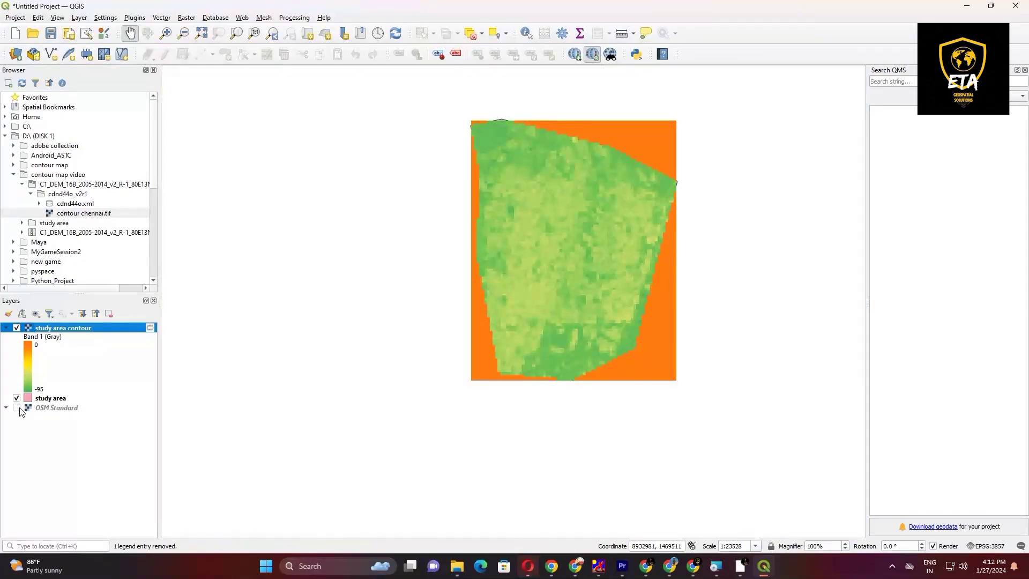
{"action": "left_click", "coordinate": [17, 409]}
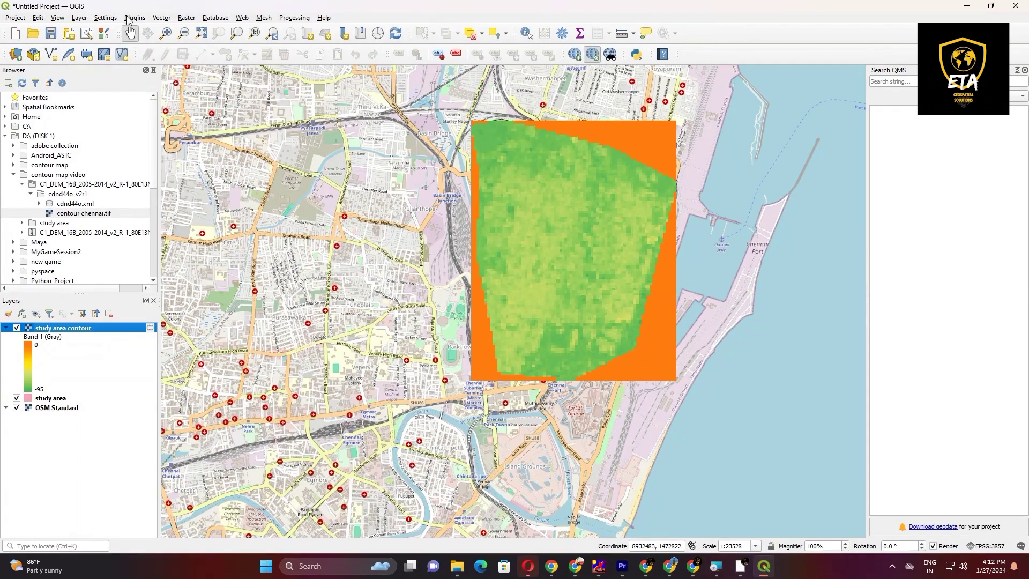
Step: Extract contours from the study area contour raster at an interval of 5, with ELEV as the attribute name, into a temporary layer
{"action": "left_click", "coordinate": [186, 18]}
{"action": "mouse_move", "coordinate": [234, 82]}
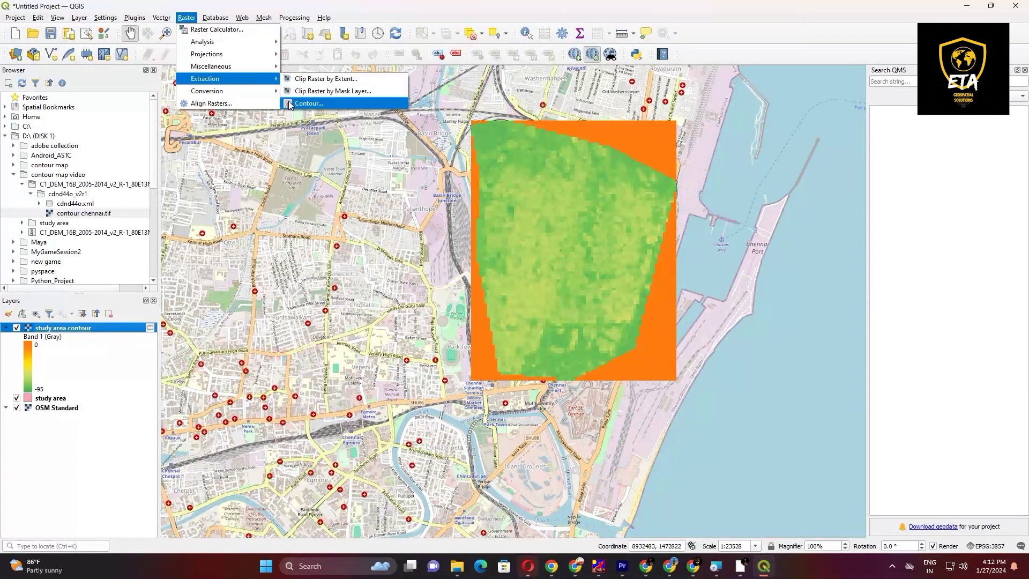
{"action": "left_click", "coordinate": [289, 104]}
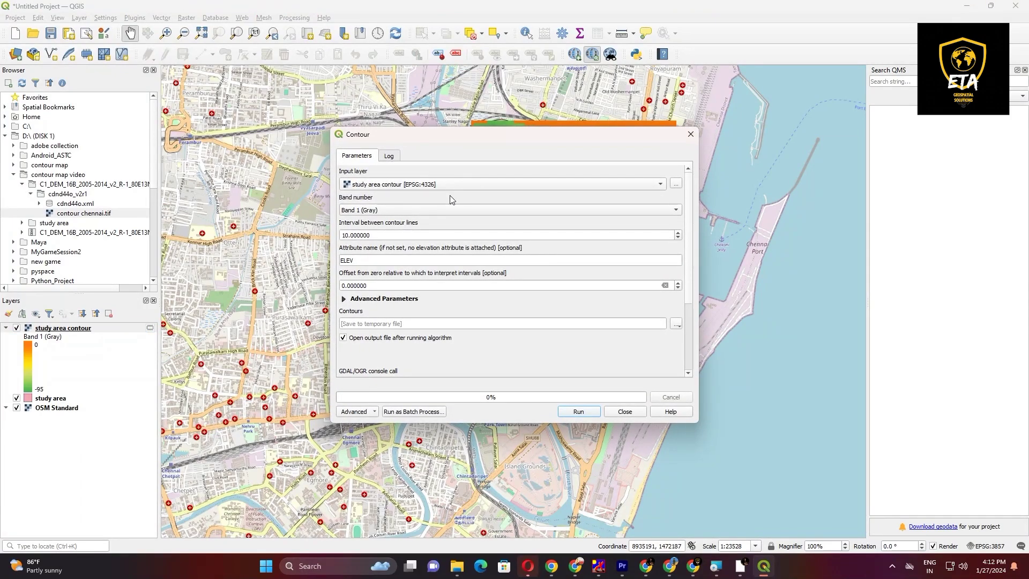
{"action": "left_click", "coordinate": [347, 235]}
{"action": "key", "text": "BackSpace"}
{"action": "key", "text": "BackSpace"}
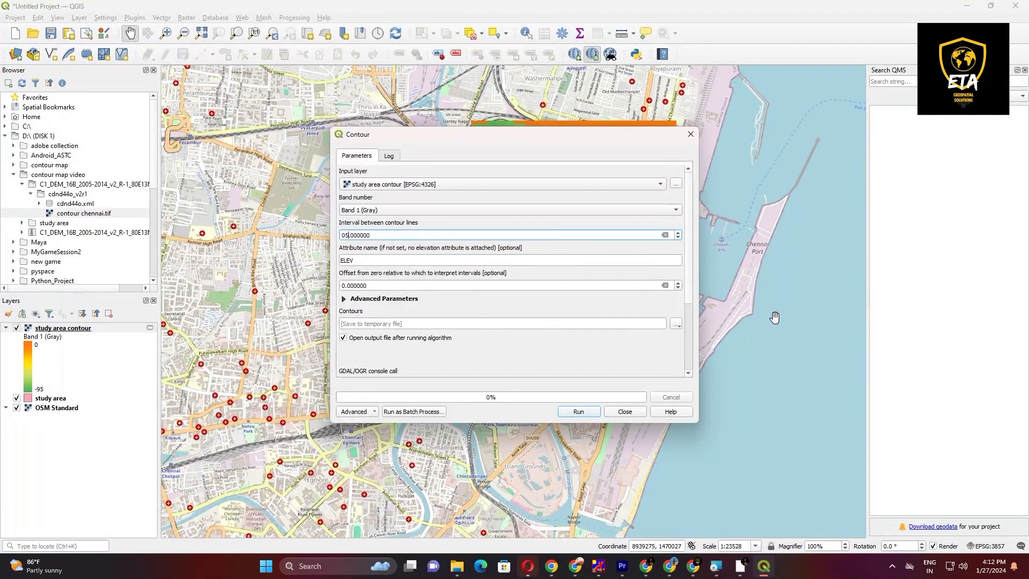
{"action": "left_click", "coordinate": [588, 412]}
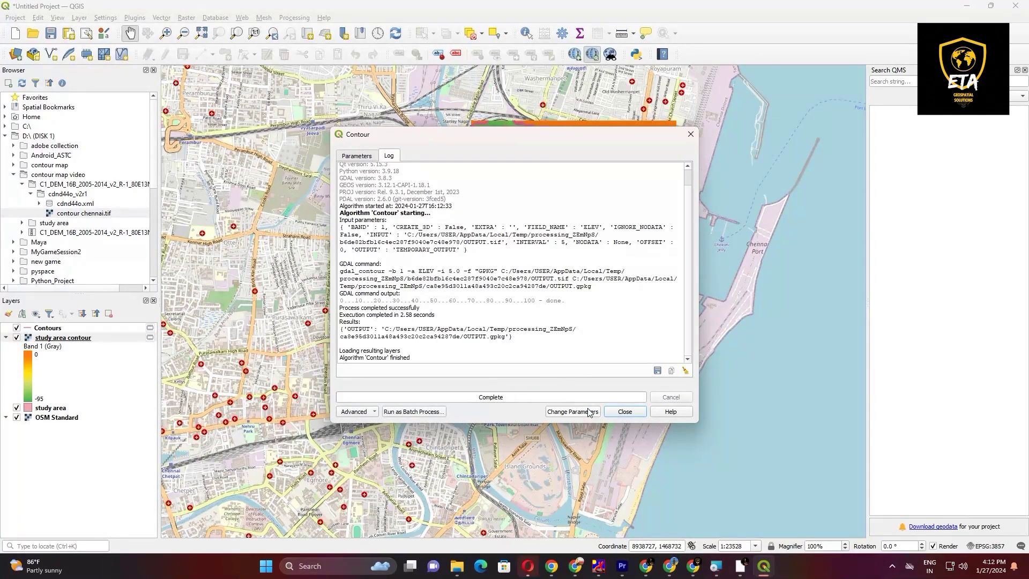
{"action": "left_click", "coordinate": [623, 413]}
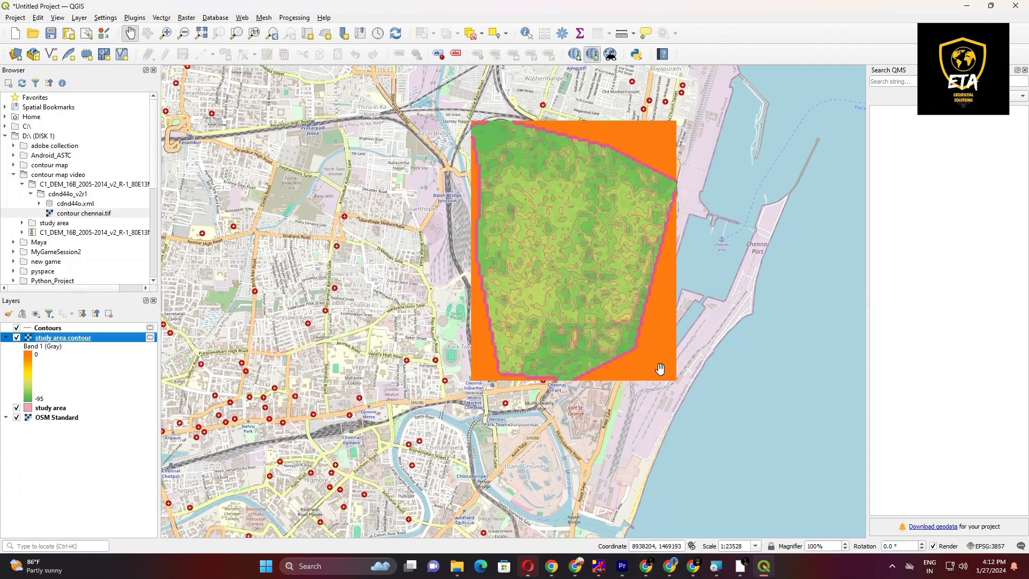
Step: Examine the contour lines on the map and review the Contours layer's ELEV values in its attribute table
{"action": "scroll", "coordinate": [569, 244], "scroll_direction": "up", "scroll_amount": 1}
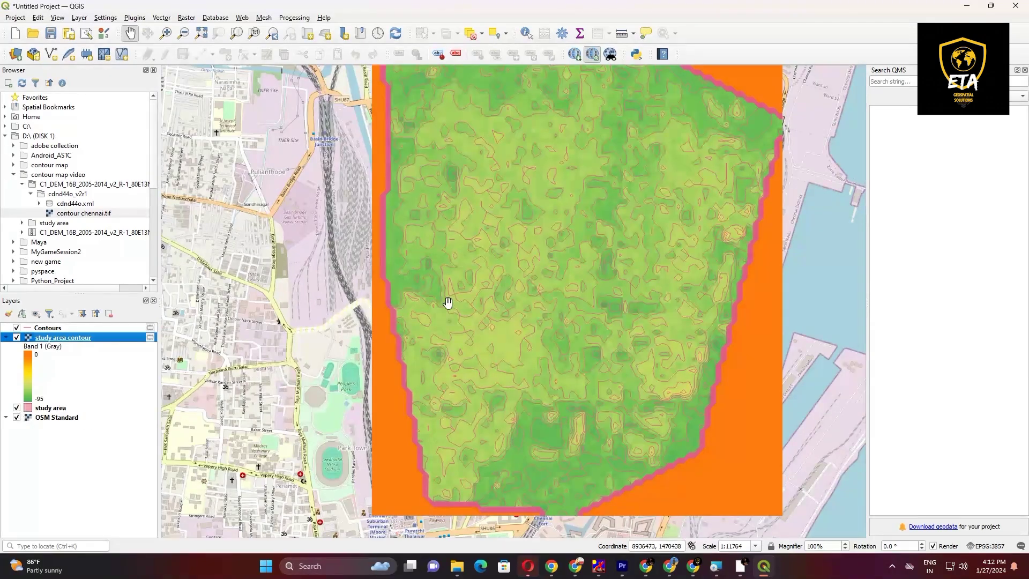
{"action": "scroll", "coordinate": [446, 299], "scroll_direction": "down", "scroll_amount": 1}
{"action": "left_click_drag", "start_coordinate": [461, 301], "coordinate": [344, 316]}
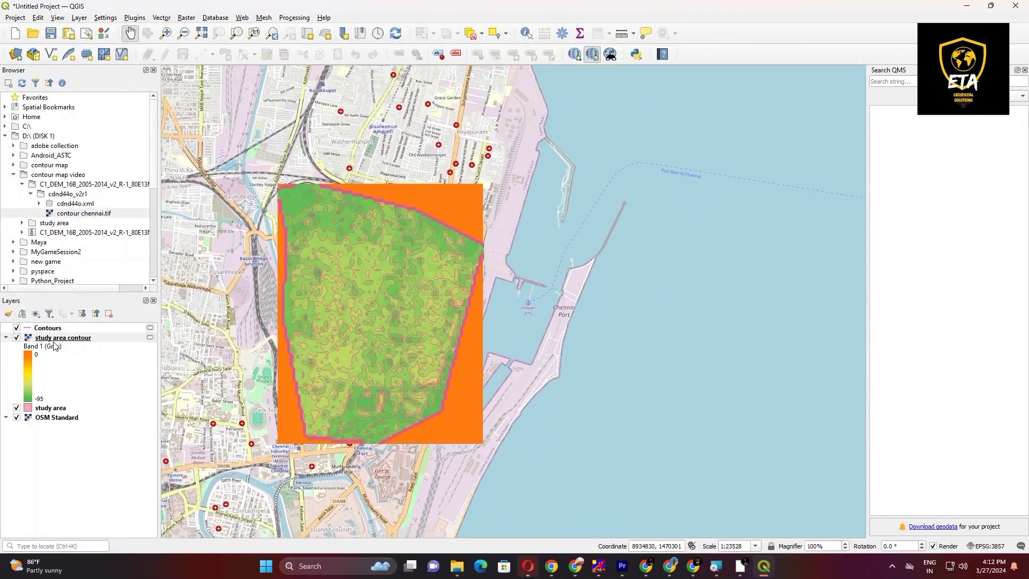
{"action": "right_click", "coordinate": [66, 331]}
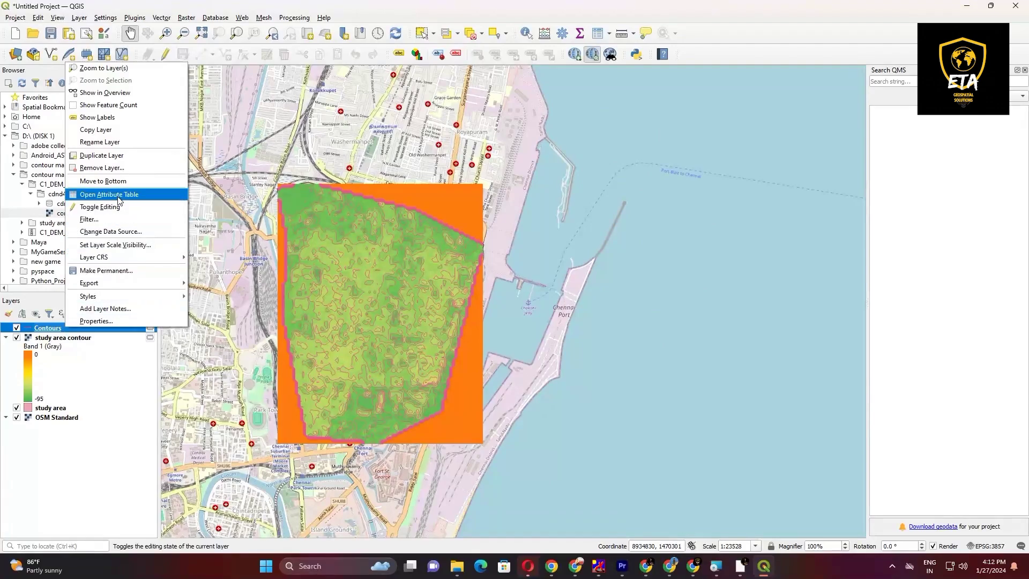
{"action": "left_click", "coordinate": [236, 194]}
{"action": "scroll", "coordinate": [392, 245], "scroll_direction": "down", "scroll_amount": 13}
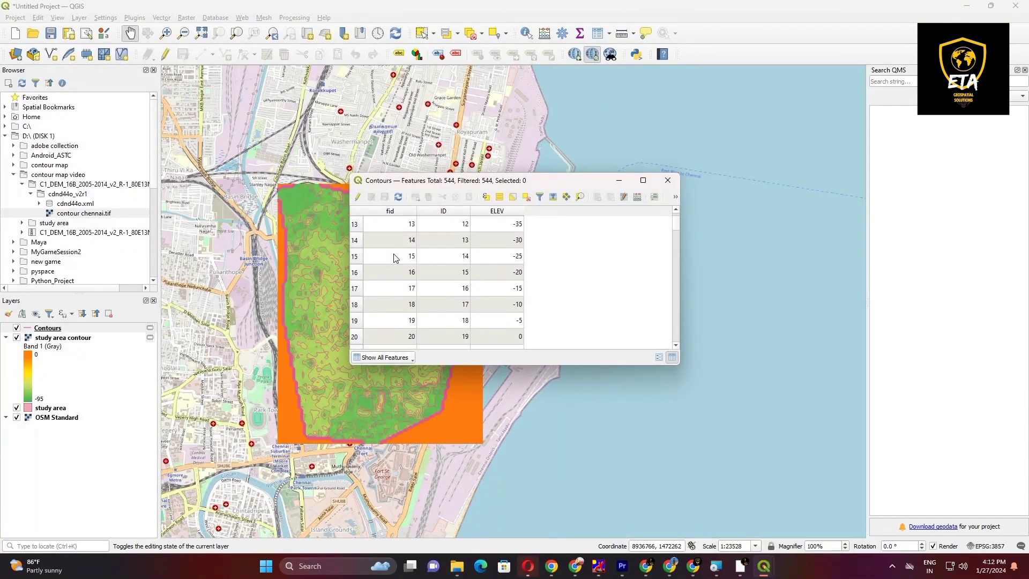
Step: Review further ELEV values in the Contours attribute table and close the table
{"action": "scroll", "coordinate": [391, 281], "scroll_direction": "down", "scroll_amount": 4}
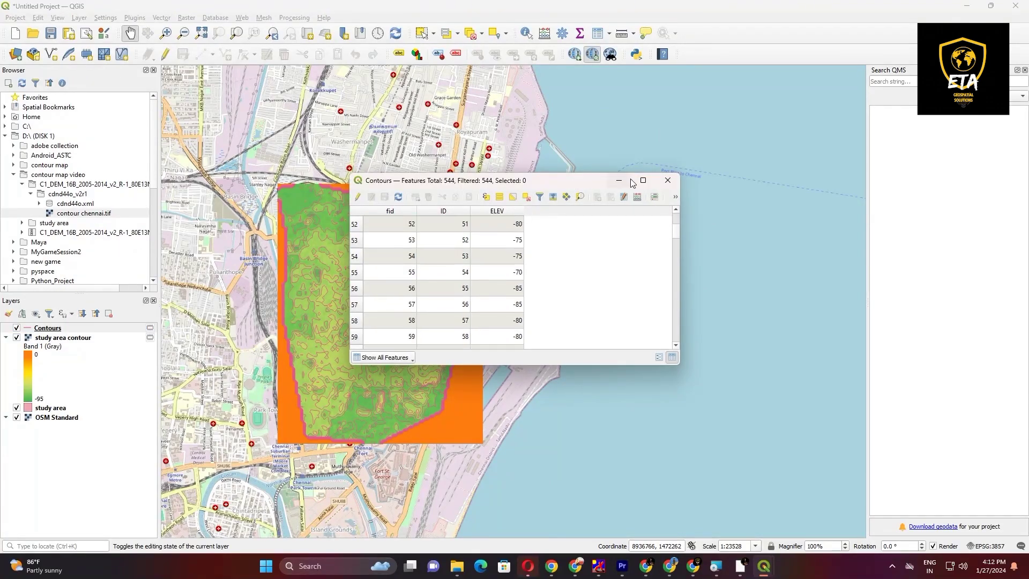
{"action": "left_click", "coordinate": [666, 180]}
{"action": "right_click", "coordinate": [57, 332]}
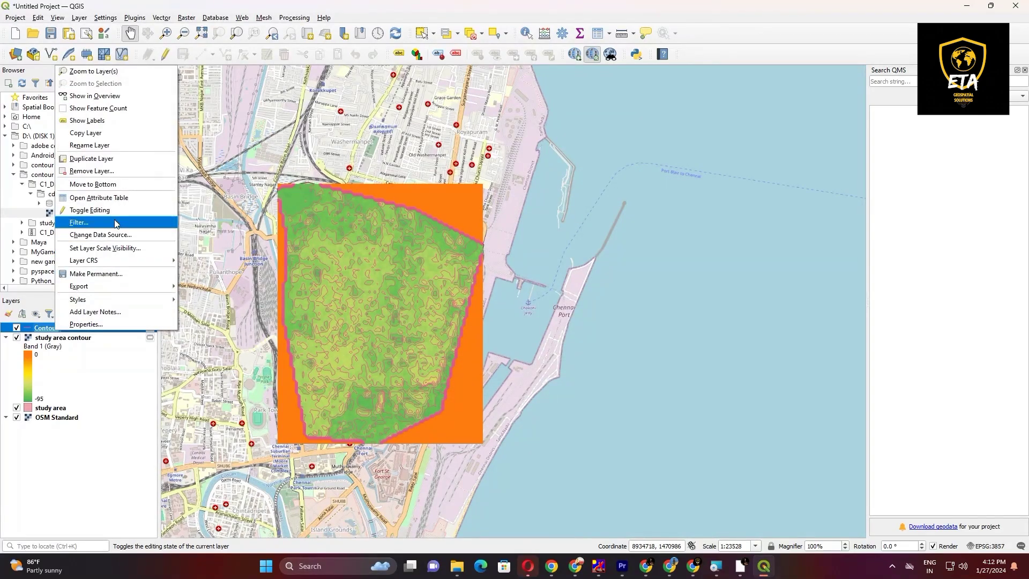
{"action": "left_click", "coordinate": [94, 323]}
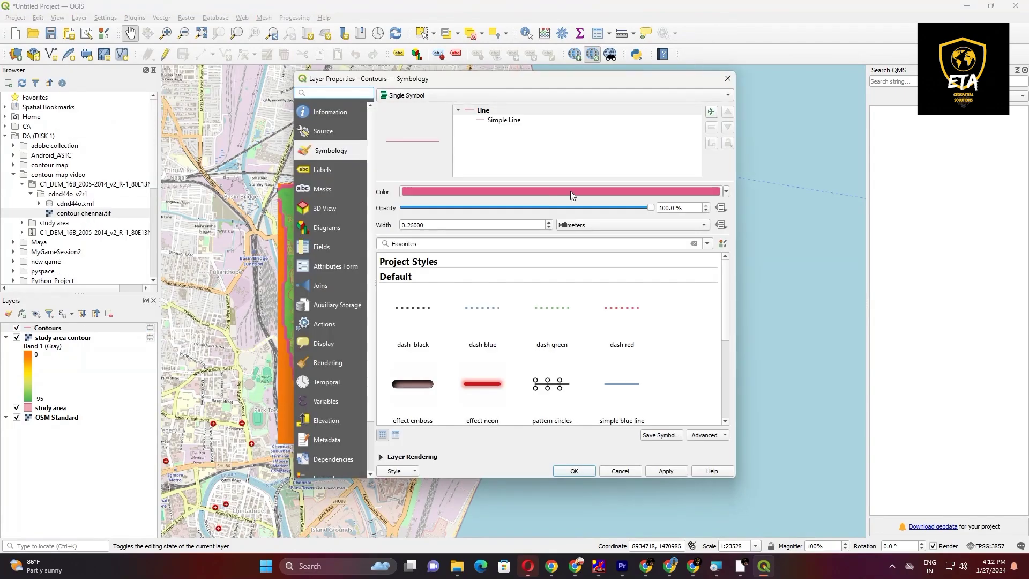
{"action": "left_click", "coordinate": [726, 79]}
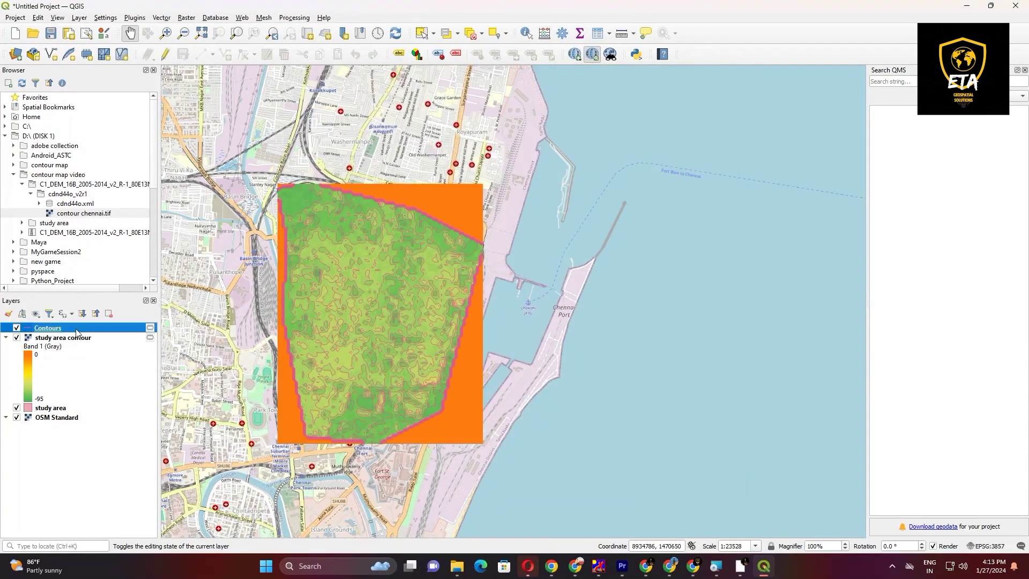
Step: Change the line color of the Contours layer to black in its symbology
{"action": "right_click", "coordinate": [75, 326]}
{"action": "left_click", "coordinate": [111, 323]}
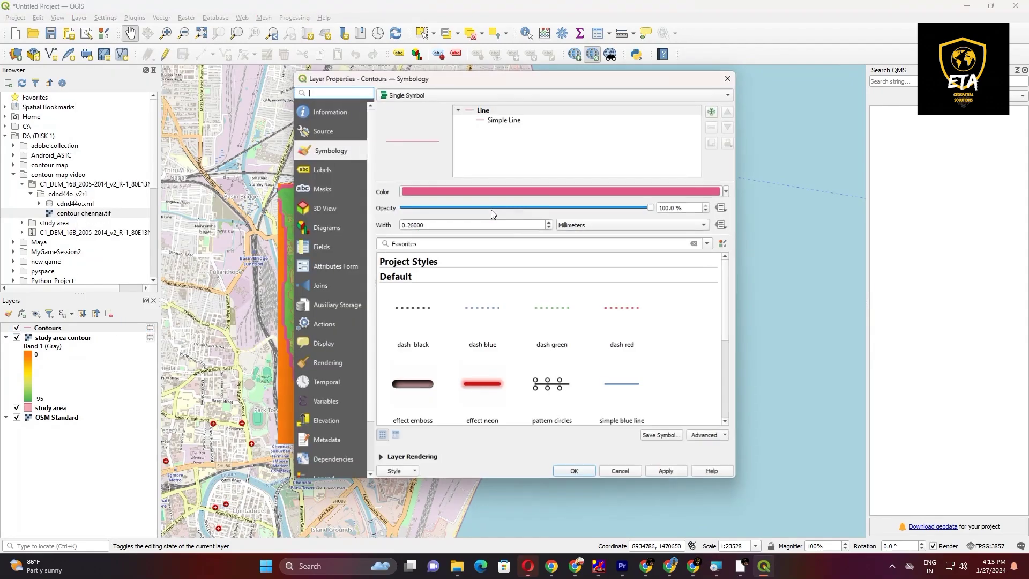
{"action": "left_click", "coordinate": [726, 192]}
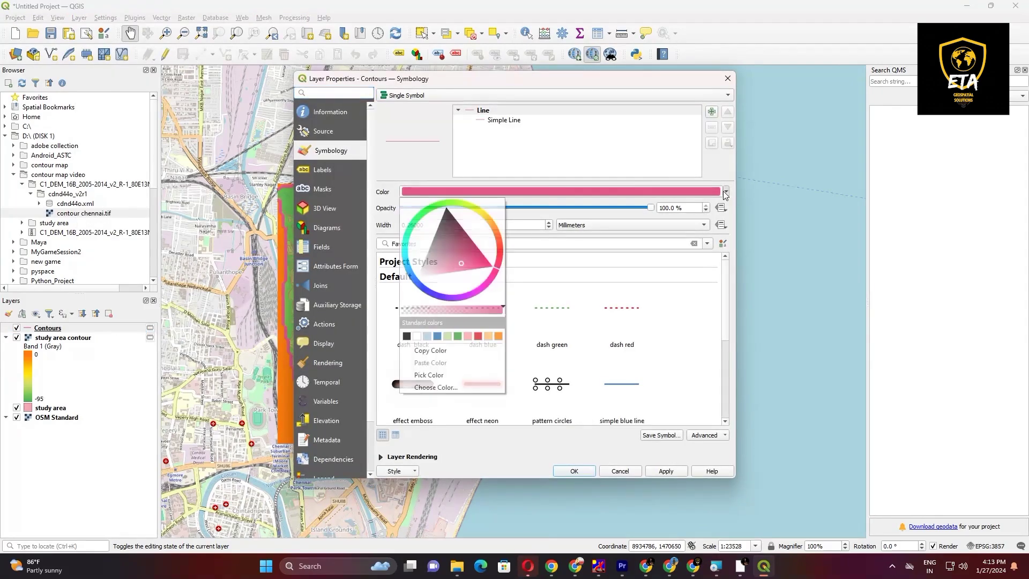
{"action": "left_click", "coordinate": [446, 215]}
{"action": "left_click", "coordinate": [661, 469]}
{"action": "left_click", "coordinate": [664, 471]}
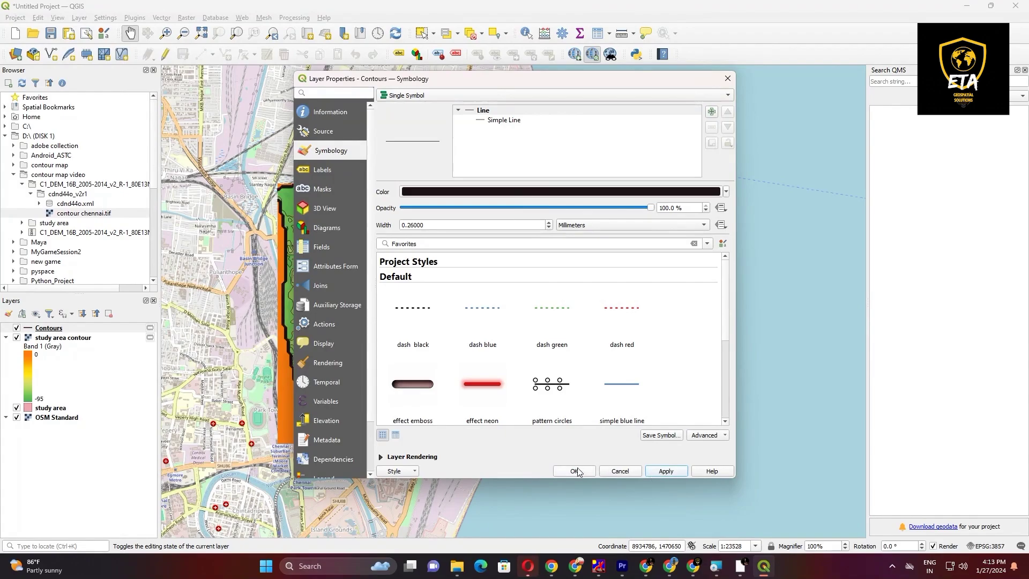
{"action": "left_click", "coordinate": [574, 471]}
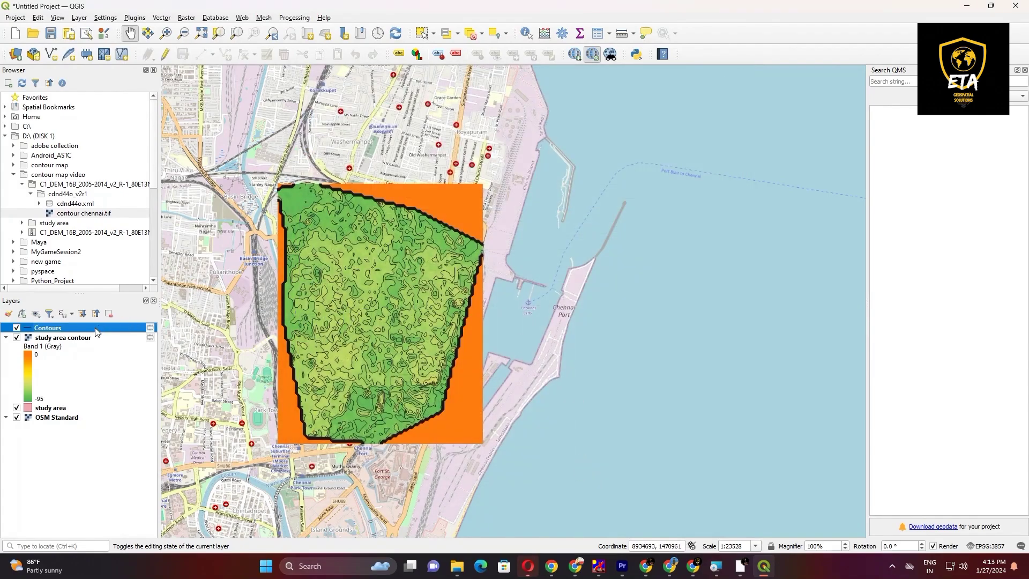
Step: Label the Contours layer with single labels from the ELEV field and inspect the labels on the map
{"action": "right_click", "coordinate": [96, 332]}
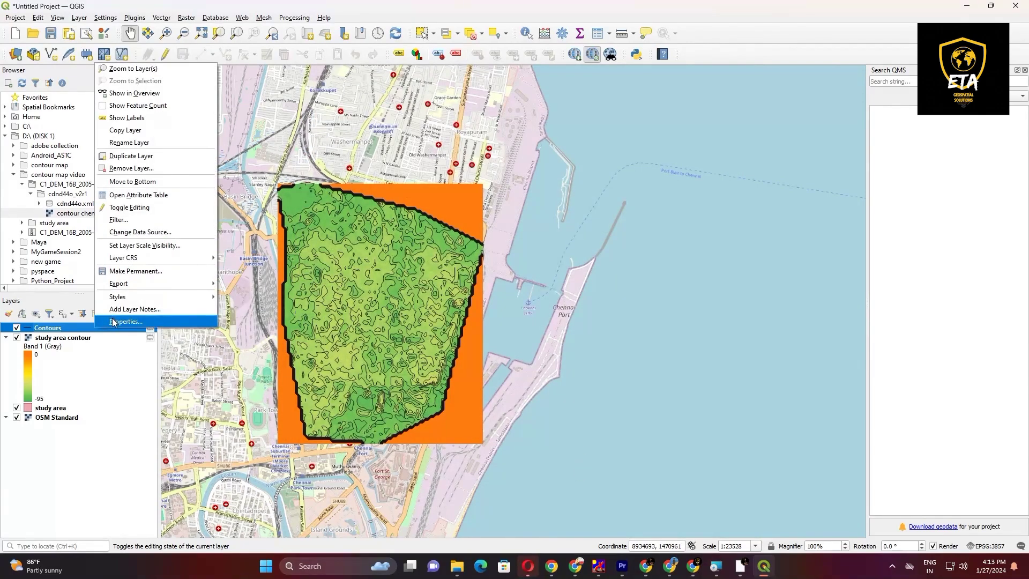
{"action": "left_click", "coordinate": [131, 316]}
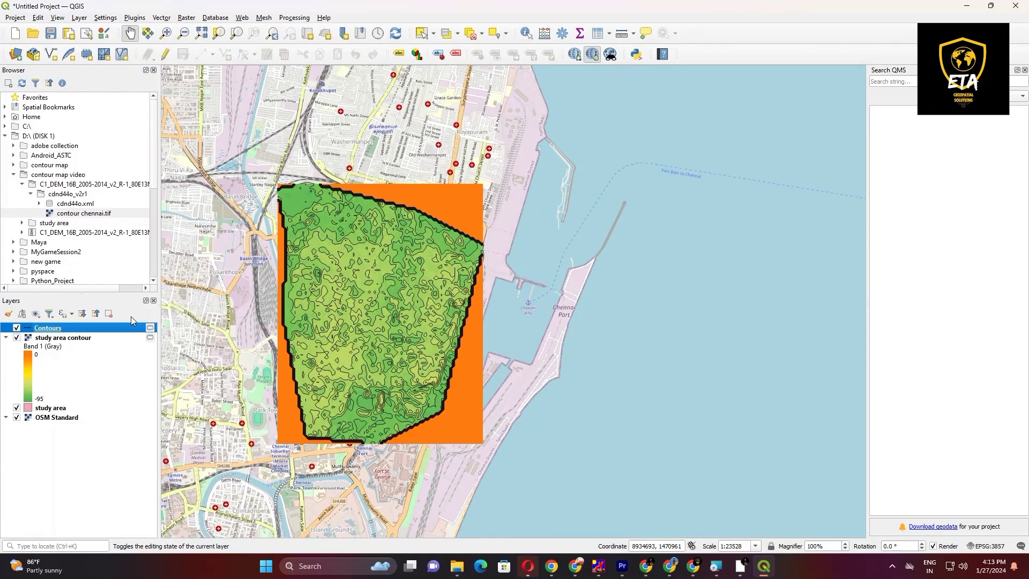
{"action": "left_click", "coordinate": [323, 177]}
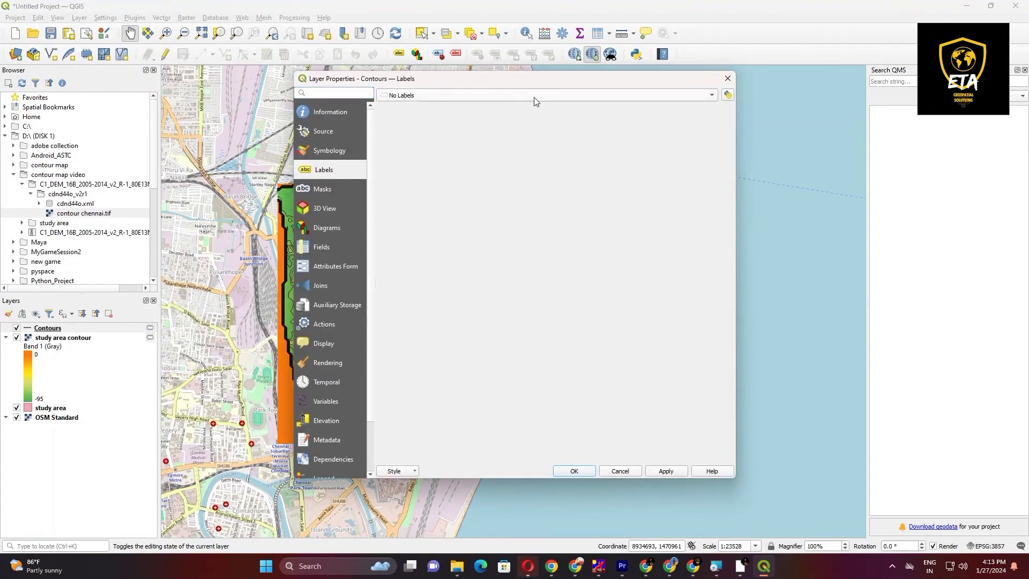
{"action": "left_click", "coordinate": [489, 101]}
{"action": "left_click", "coordinate": [478, 111]}
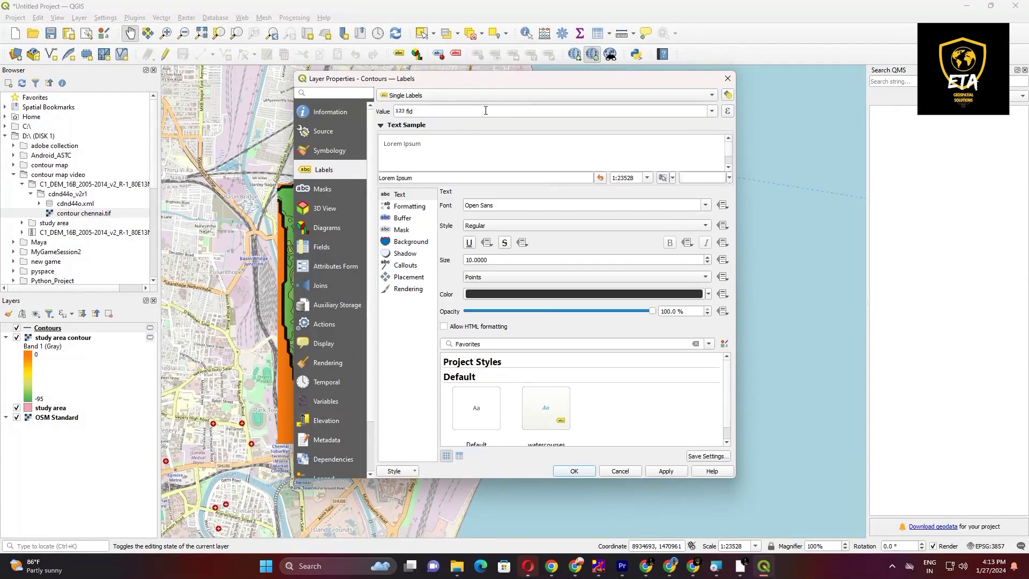
{"action": "left_click", "coordinate": [486, 110]}
{"action": "left_click", "coordinate": [712, 112]}
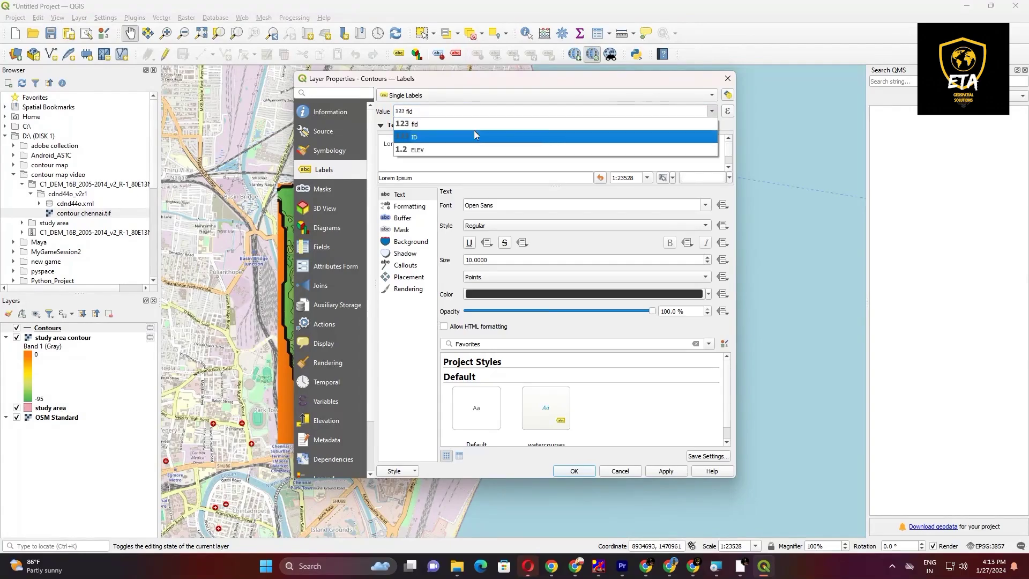
{"action": "left_click", "coordinate": [439, 154]}
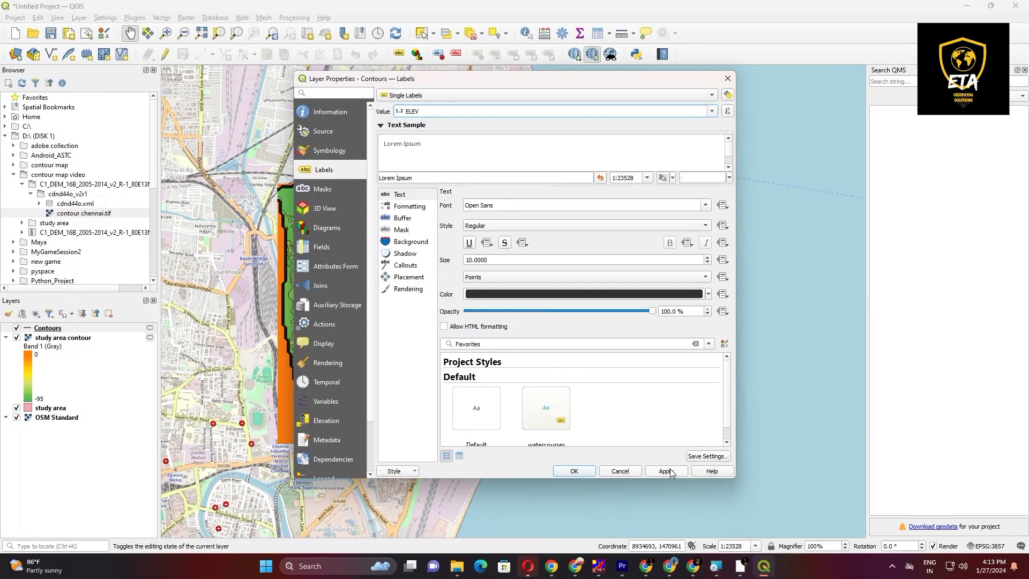
{"action": "left_click", "coordinate": [588, 471]}
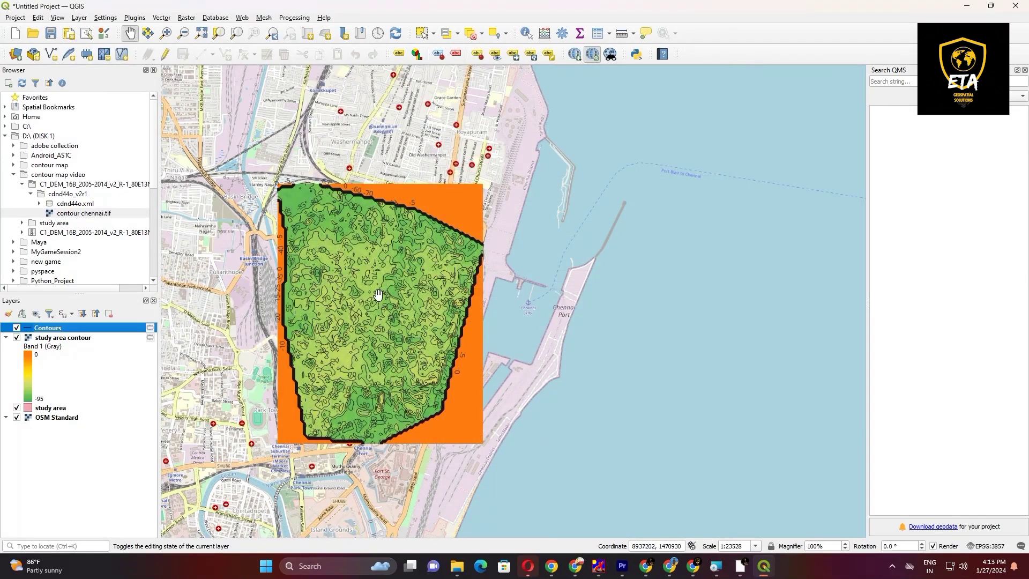
{"action": "scroll", "coordinate": [357, 277], "scroll_direction": "up", "scroll_amount": 1}
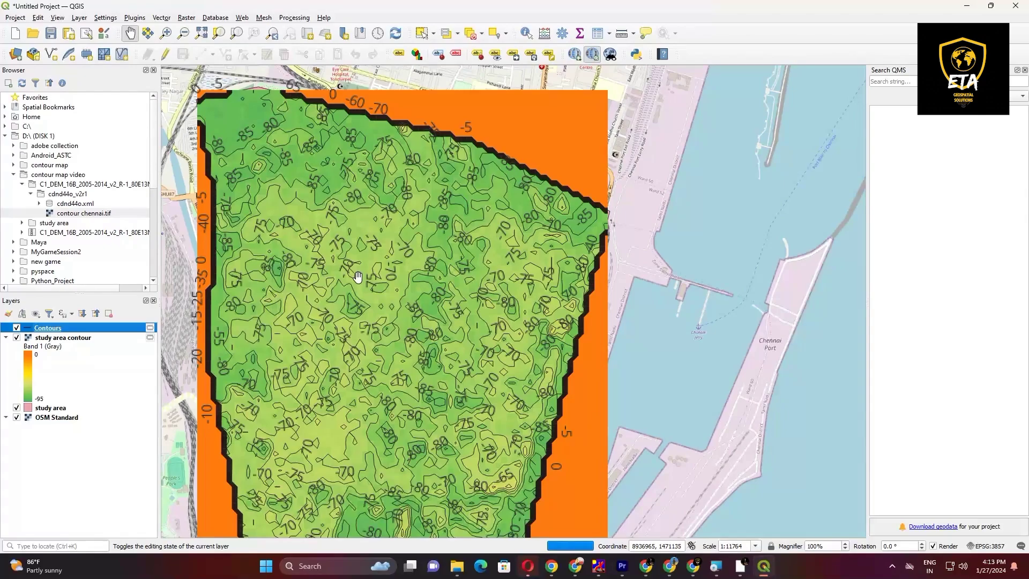
{"action": "scroll", "coordinate": [358, 276], "scroll_direction": "up", "scroll_amount": 1}
{"action": "scroll", "coordinate": [357, 277], "scroll_direction": "down", "scroll_amount": 1}
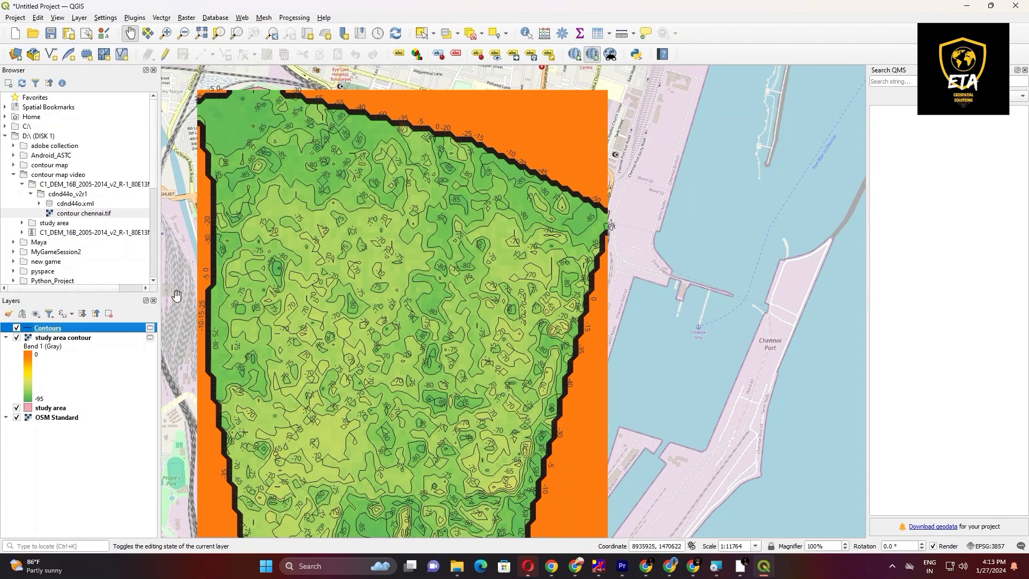
{"action": "scroll", "coordinate": [206, 146], "scroll_direction": "down", "scroll_amount": 1}
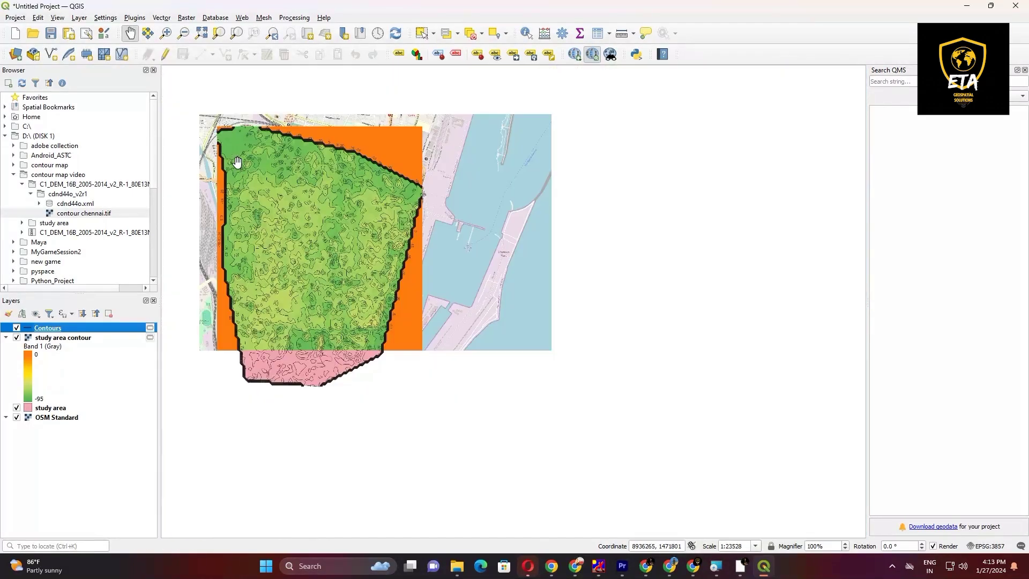
Step: Reduce the global opacity of the OSM Standard base map to 50.2 %
{"action": "left_click", "coordinate": [15, 18]}
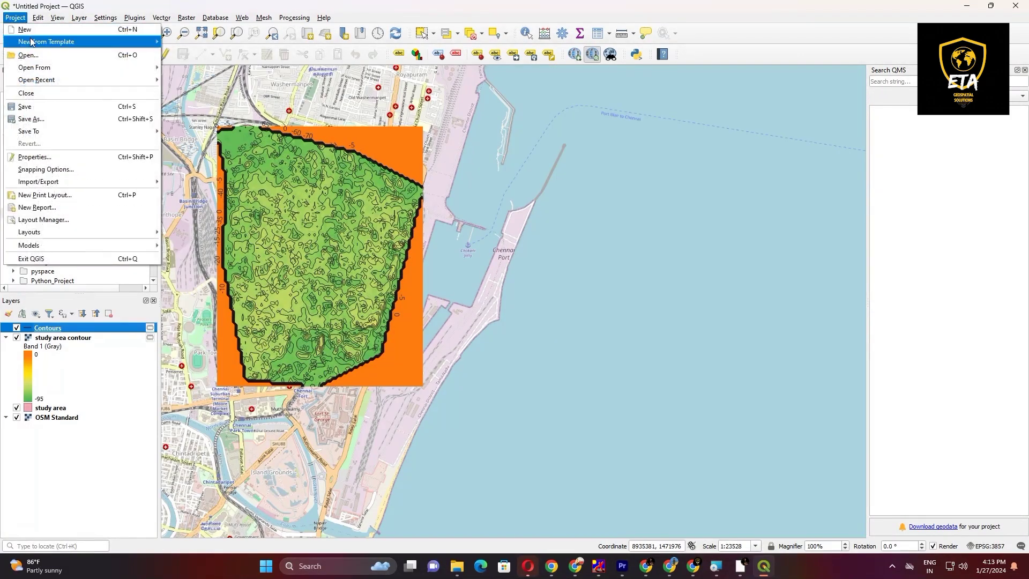
{"action": "left_click", "coordinate": [62, 421]}
{"action": "right_click", "coordinate": [62, 421]}
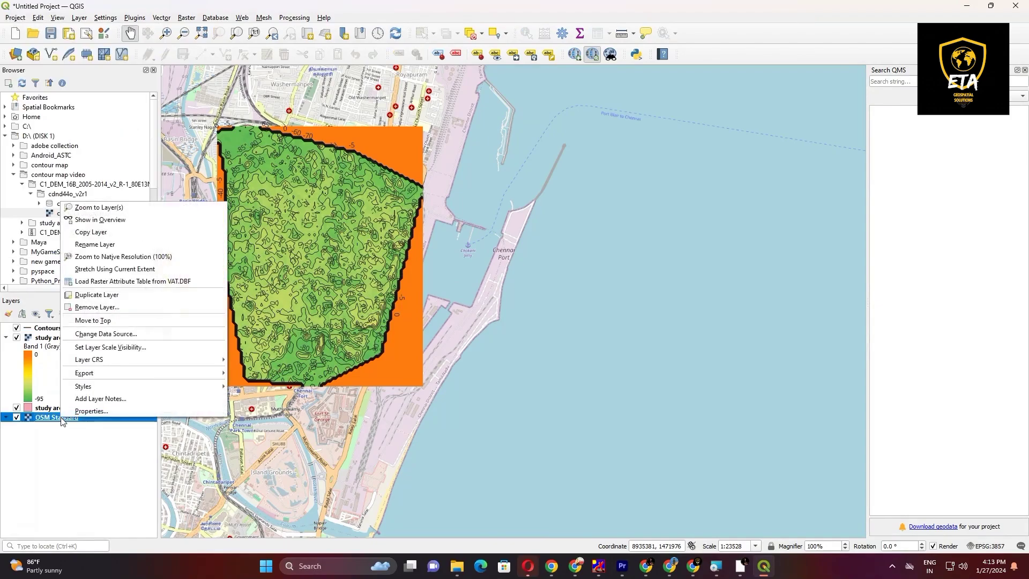
{"action": "left_click", "coordinate": [80, 412]}
{"action": "left_click", "coordinate": [335, 170]}
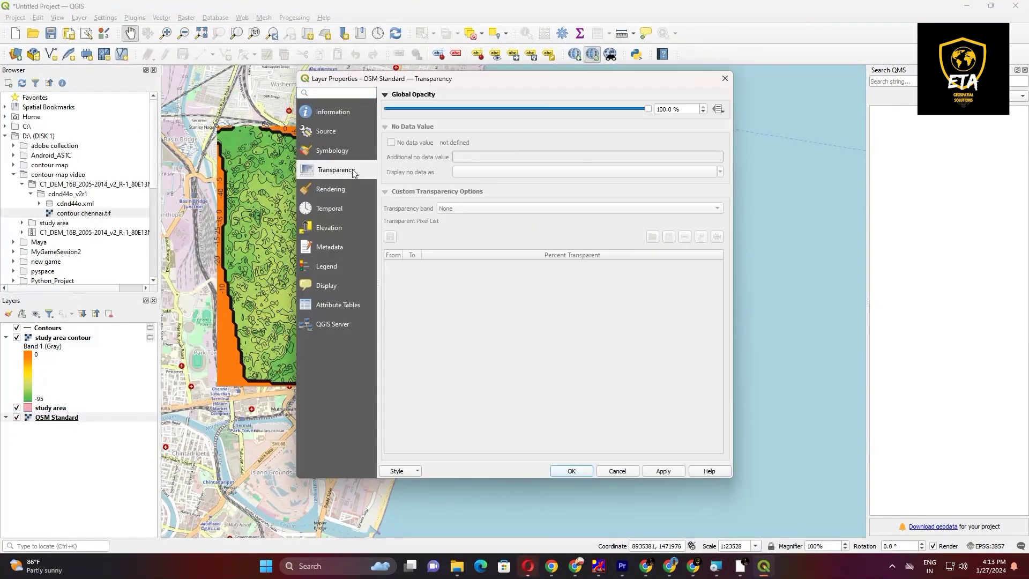
{"action": "left_click_drag", "start_coordinate": [645, 109], "coordinate": [518, 121]}
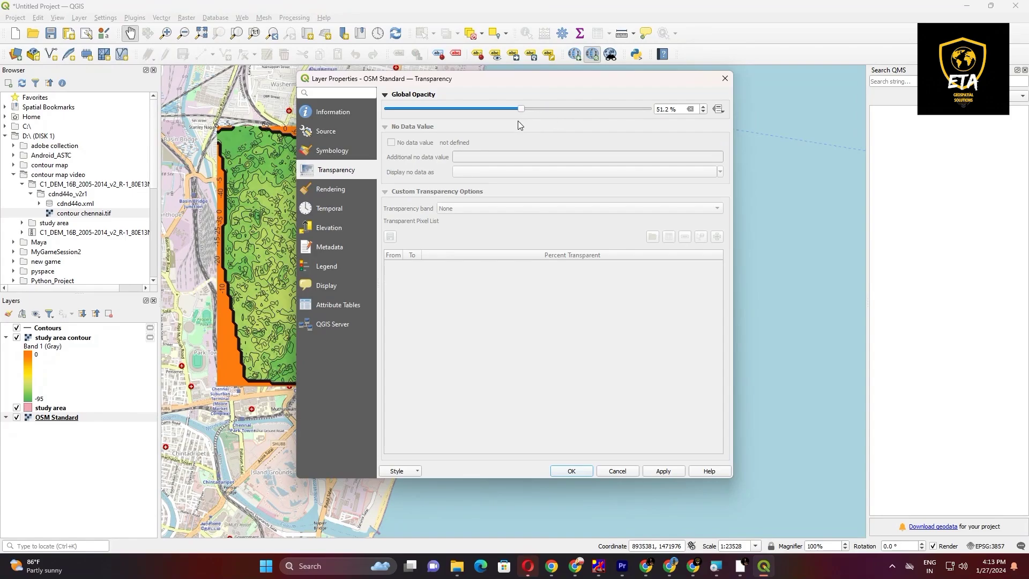
{"action": "left_click", "coordinate": [663, 471]}
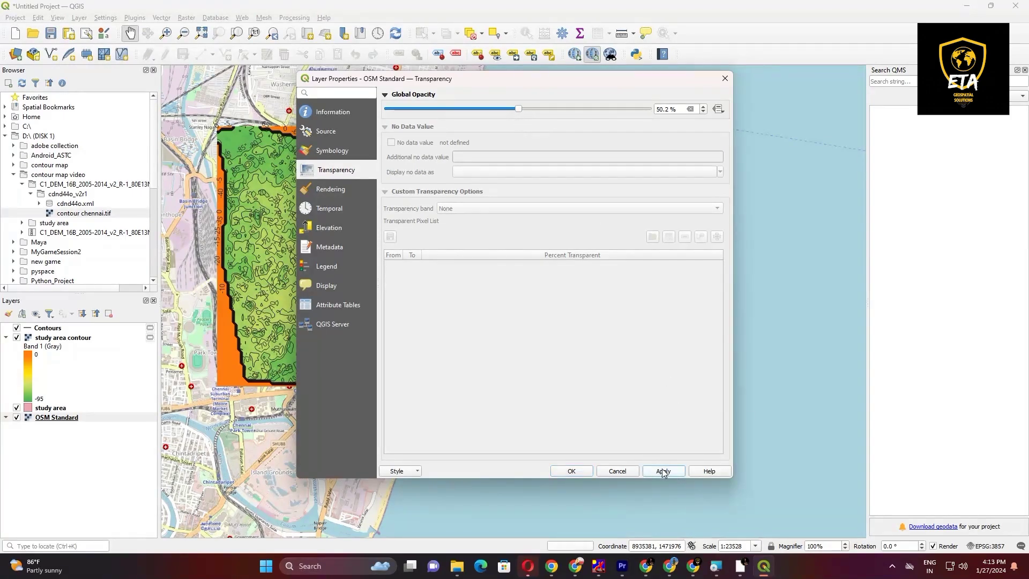
{"action": "left_click", "coordinate": [571, 471]}
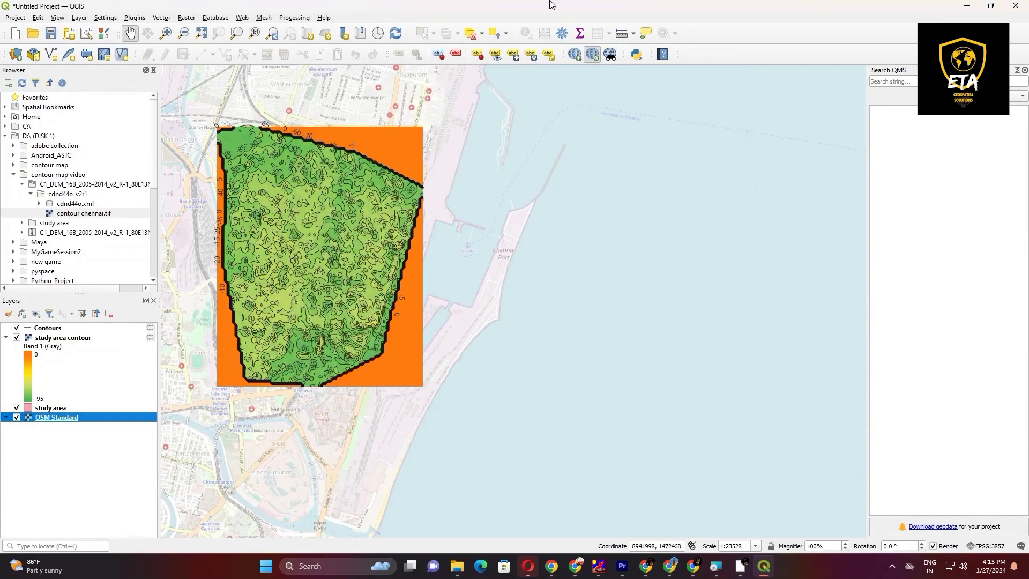
Step: Create a new print layout titled "contour map" and maximize its window
{"action": "left_click", "coordinate": [15, 17]}
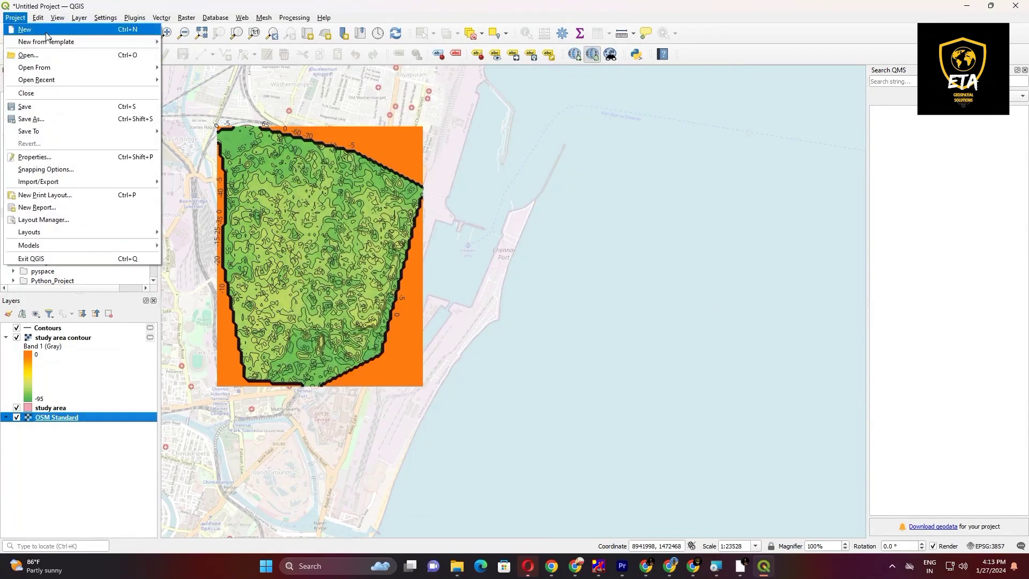
{"action": "left_click", "coordinate": [45, 195]}
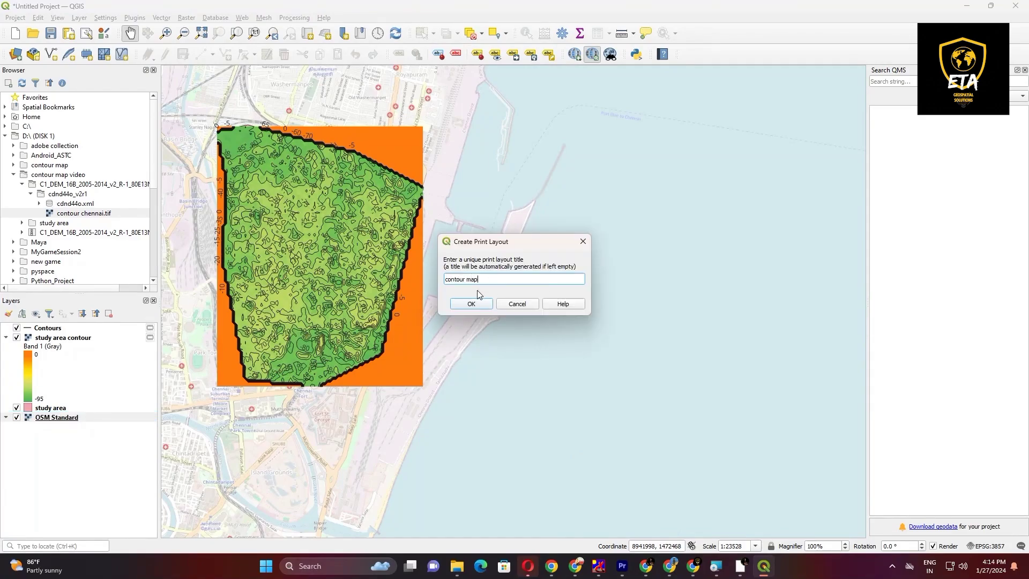
{"action": "type", "text": "contour map"}
{"action": "key", "text": "Return"}
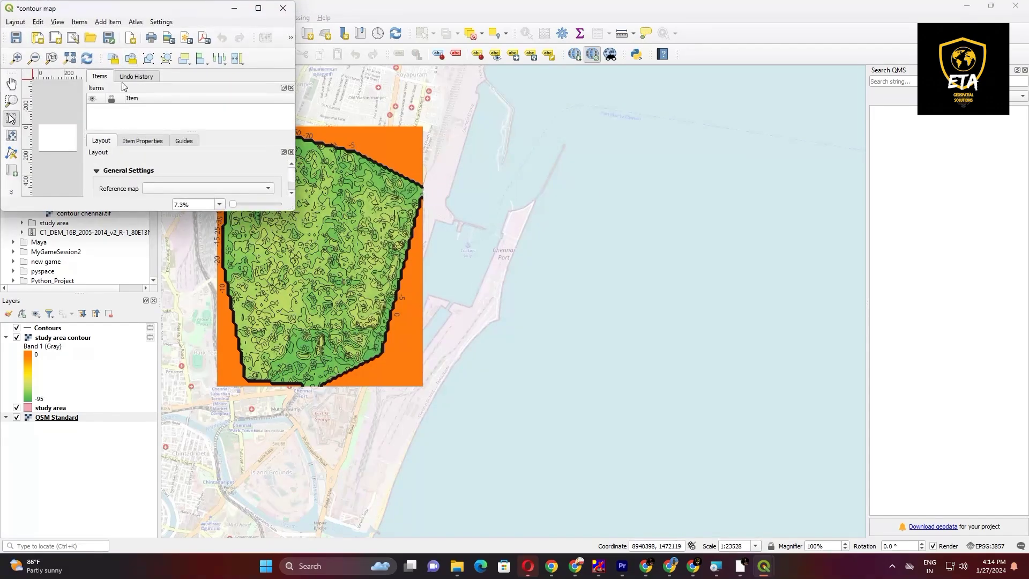
{"action": "left_click", "coordinate": [258, 8]}
Step: Set the layout page's orientation to Landscape in its page properties
{"action": "left_click", "coordinate": [108, 18]}
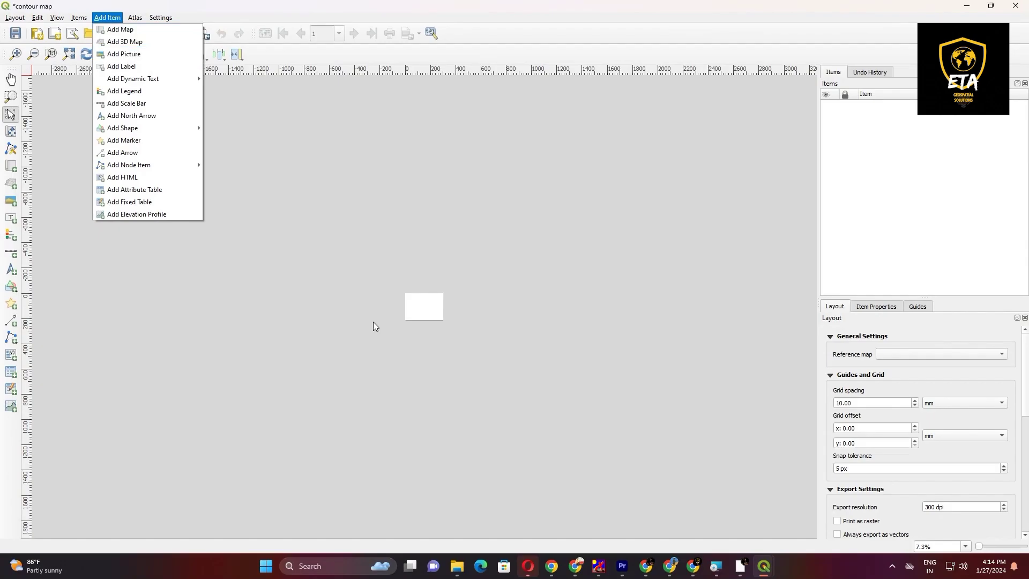
{"action": "left_click", "coordinate": [398, 322]}
{"action": "scroll", "coordinate": [405, 321], "scroll_direction": "up", "scroll_amount": 3}
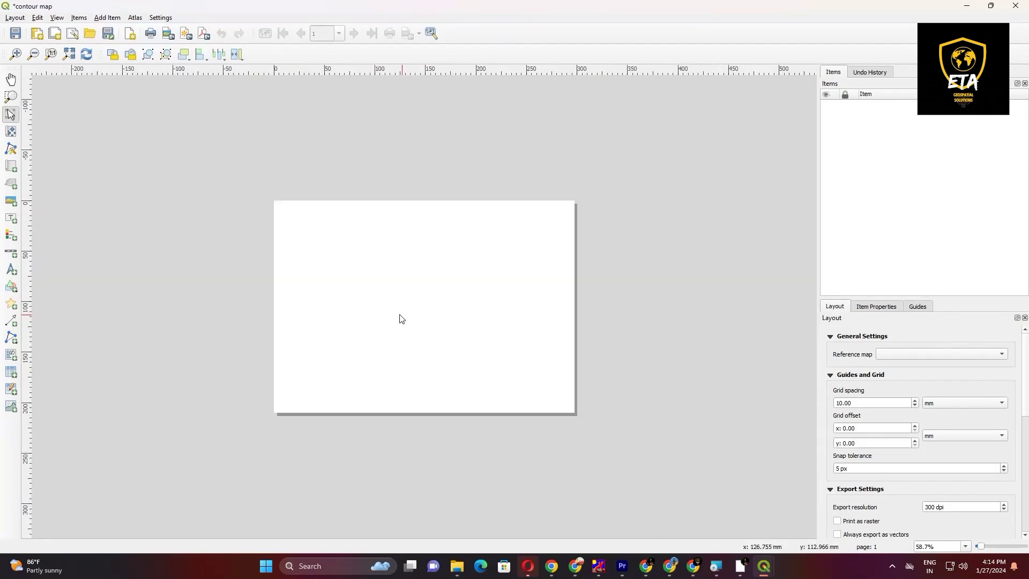
{"action": "right_click", "coordinate": [352, 343]}
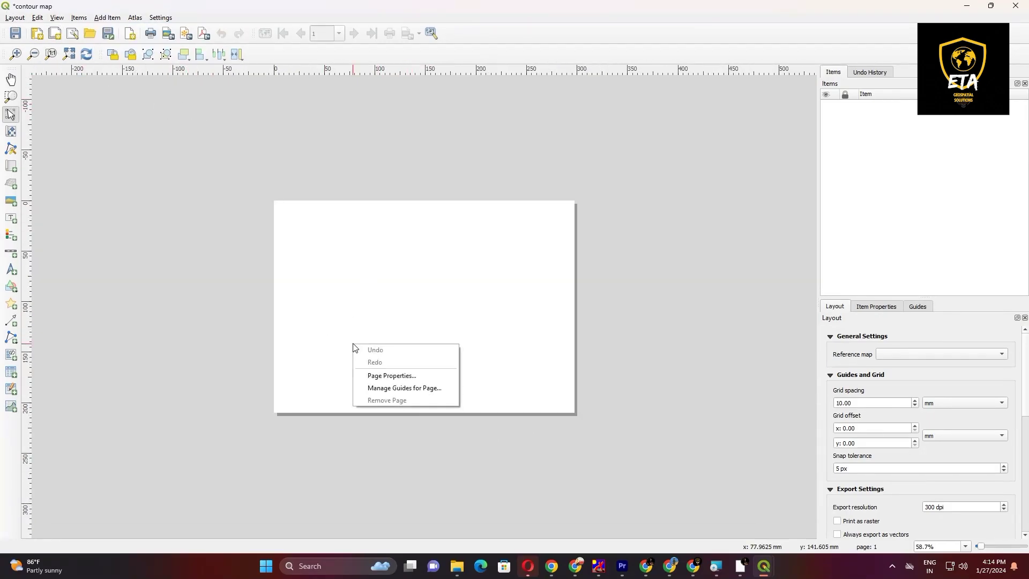
{"action": "left_click", "coordinate": [388, 376]}
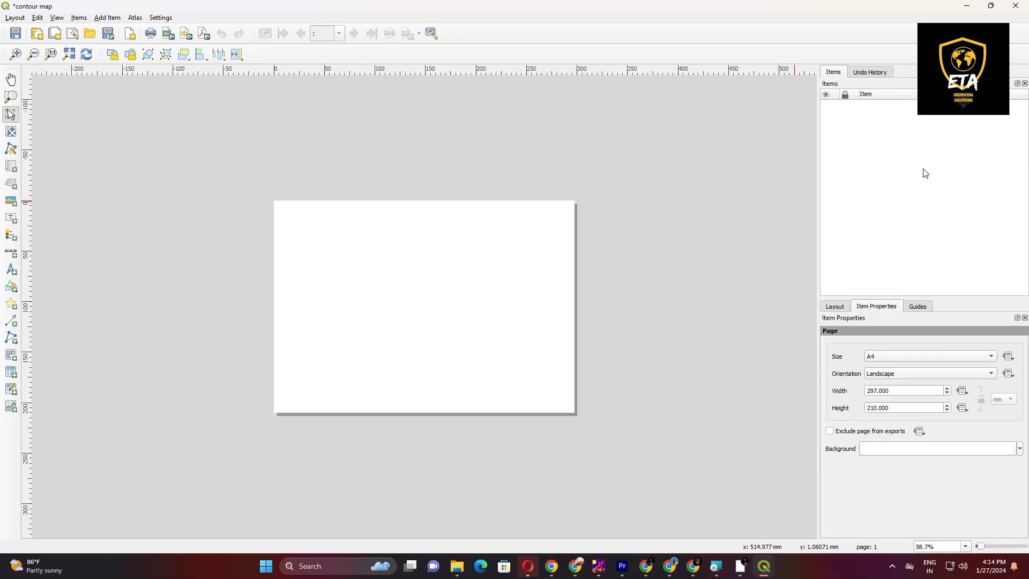
{"action": "left_click", "coordinate": [896, 374]}
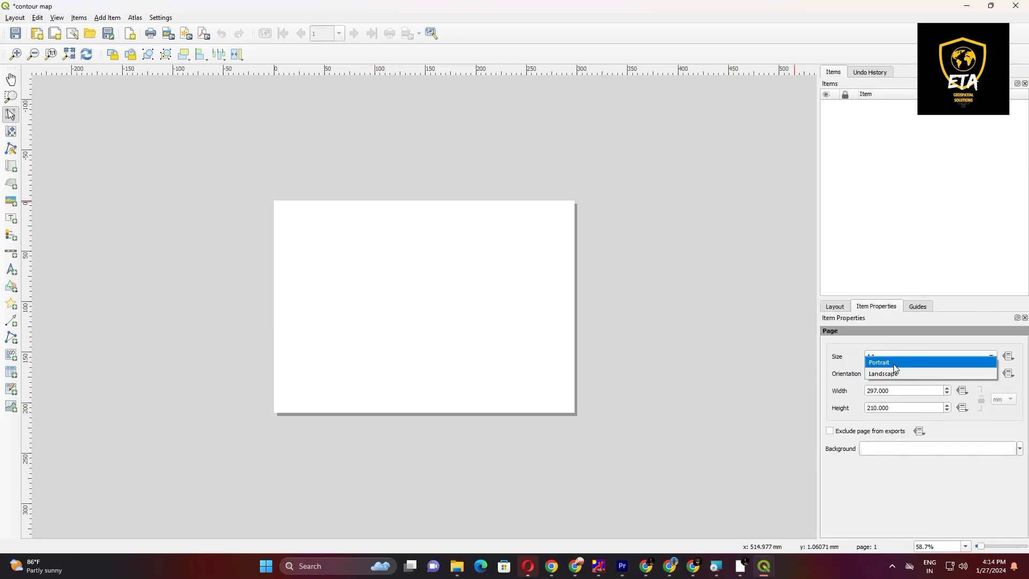
{"action": "left_click", "coordinate": [894, 375]}
Step: Add a map item covering nearly the whole layout page, and switch back to the main QGIS project window
{"action": "left_click", "coordinate": [107, 17]}
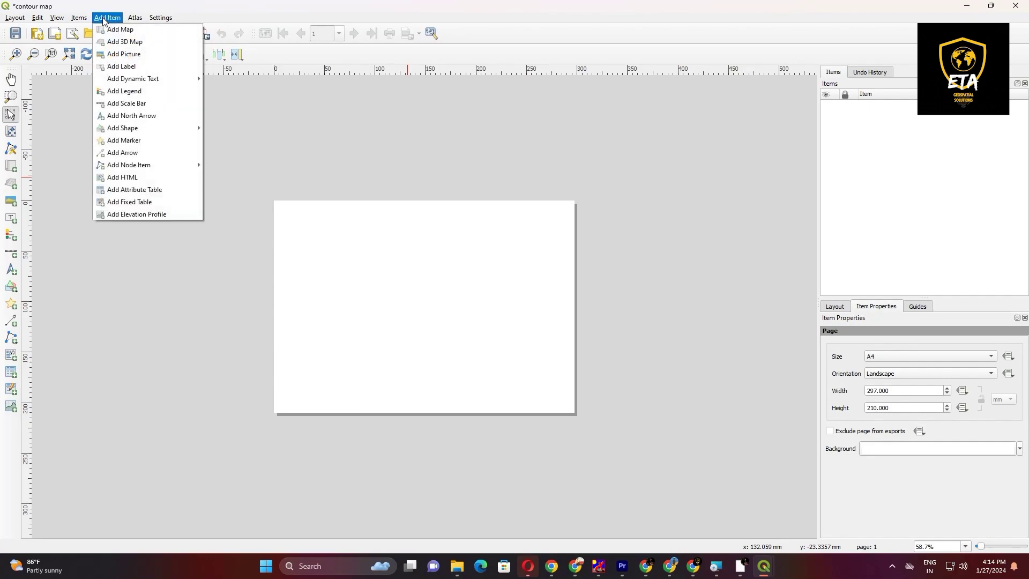
{"action": "left_click", "coordinate": [115, 28]}
{"action": "left_click_drag", "start_coordinate": [278, 204], "coordinate": [566, 408]}
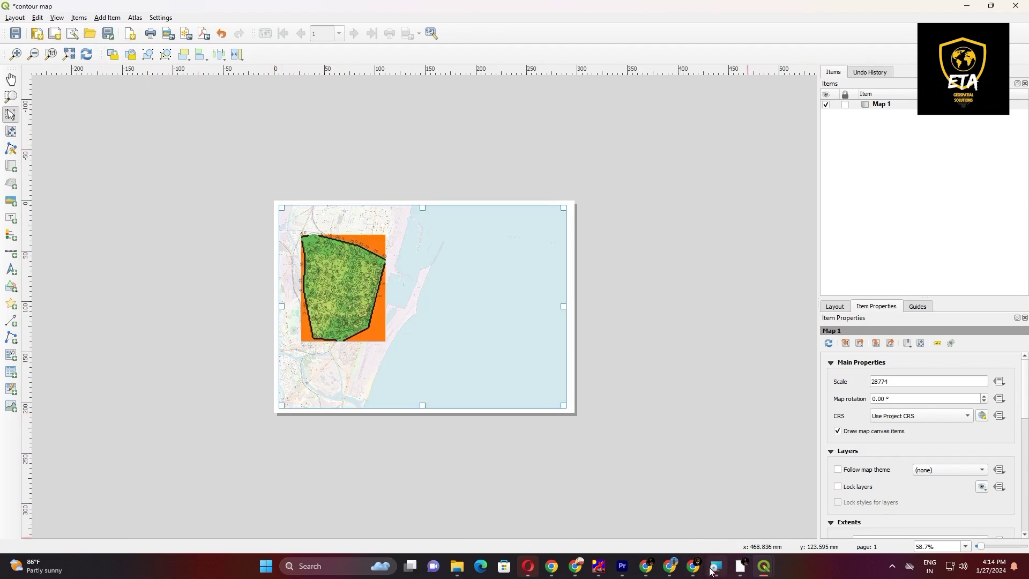
{"action": "left_click", "coordinate": [764, 566]}
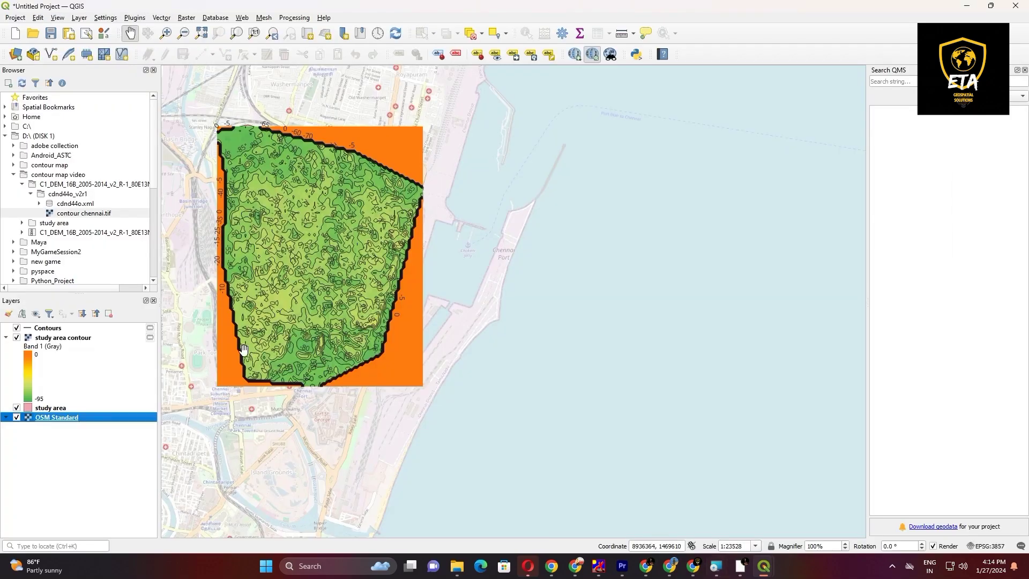
{"action": "scroll", "coordinate": [221, 258], "scroll_direction": "up", "scroll_amount": 1}
{"action": "scroll", "coordinate": [234, 234], "scroll_direction": "down", "scroll_amount": 1}
{"action": "left_click_drag", "start_coordinate": [221, 227], "coordinate": [333, 257]}
{"action": "scroll", "coordinate": [335, 257], "scroll_direction": "up", "scroll_amount": 1}
{"action": "scroll", "coordinate": [331, 258], "scroll_direction": "down", "scroll_amount": 1}
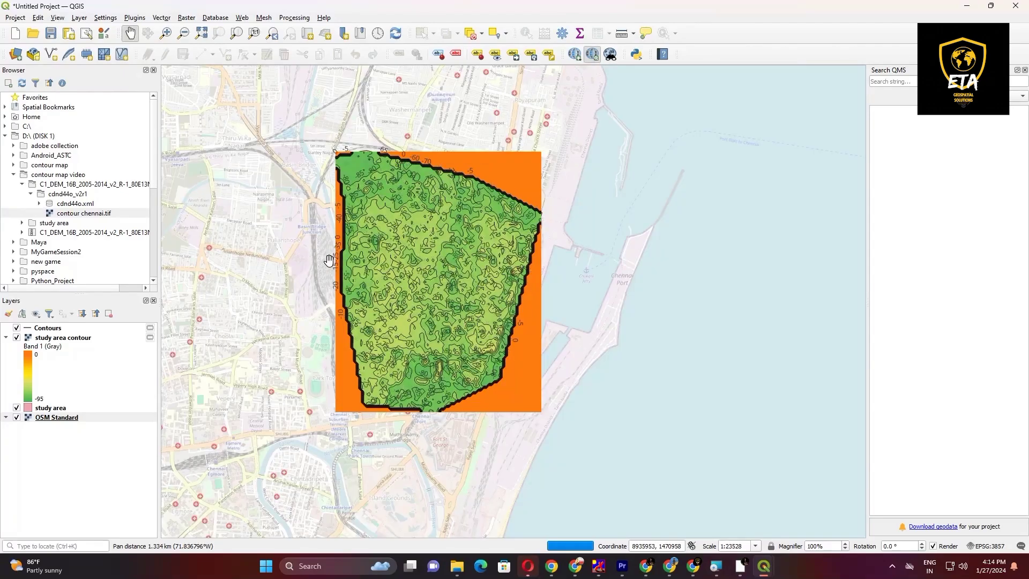
Step: Switch back to the contour map layout and move the map item's content to centre the study area, enlarged to scale 14387
{"action": "key", "text": "alt+Tab"}
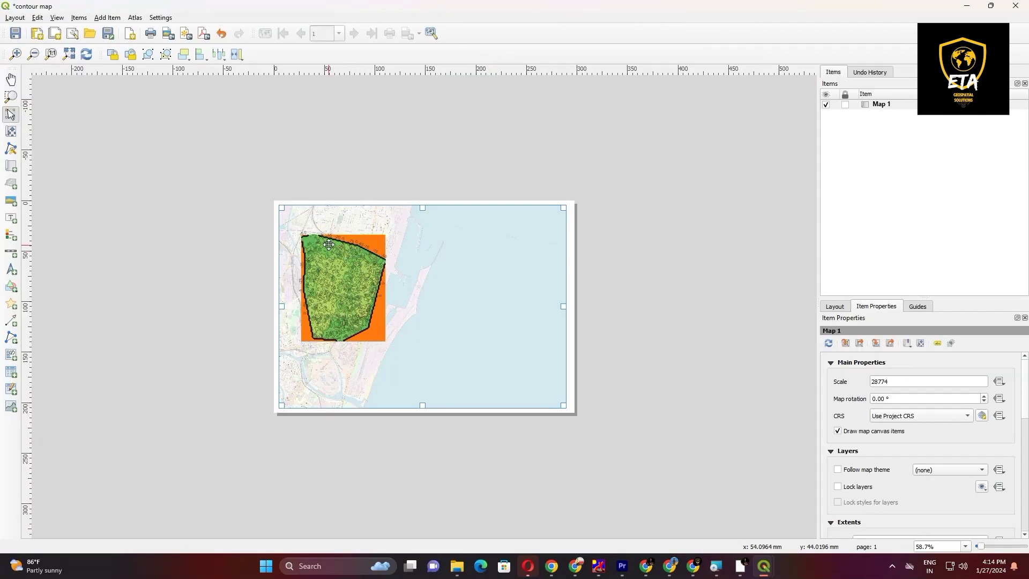
{"action": "left_click_drag", "start_coordinate": [300, 253], "coordinate": [317, 258]}
{"action": "key", "text": "ctrl+z"}
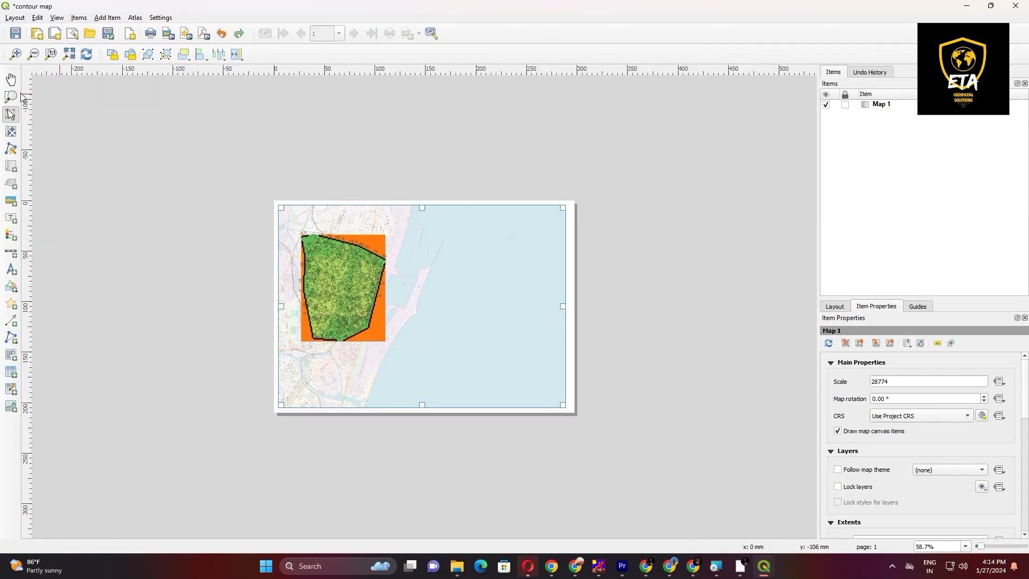
{"action": "left_click", "coordinate": [11, 80]}
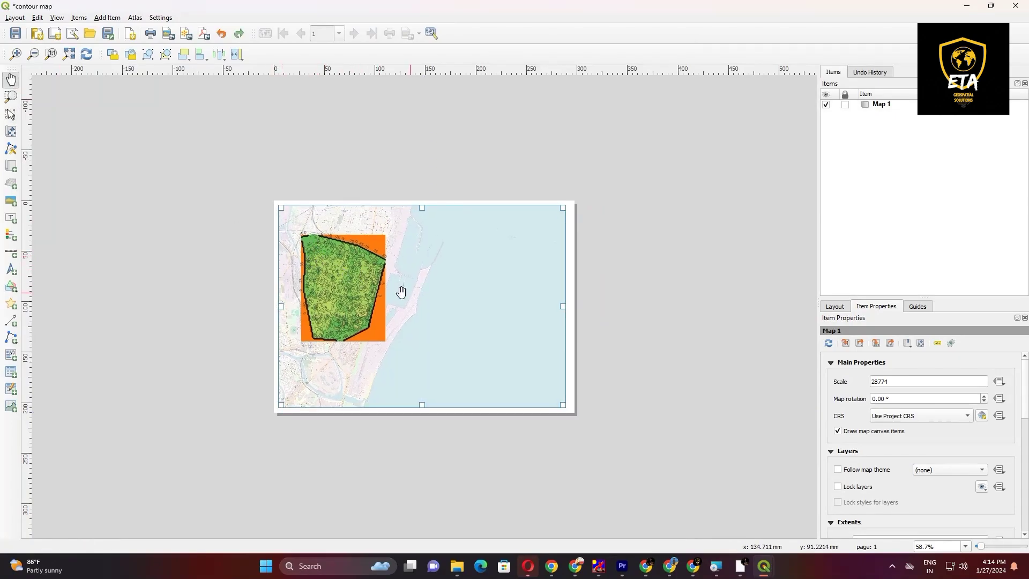
{"action": "left_click", "coordinate": [10, 131]}
{"action": "left_click_drag", "start_coordinate": [343, 285], "coordinate": [394, 298]}
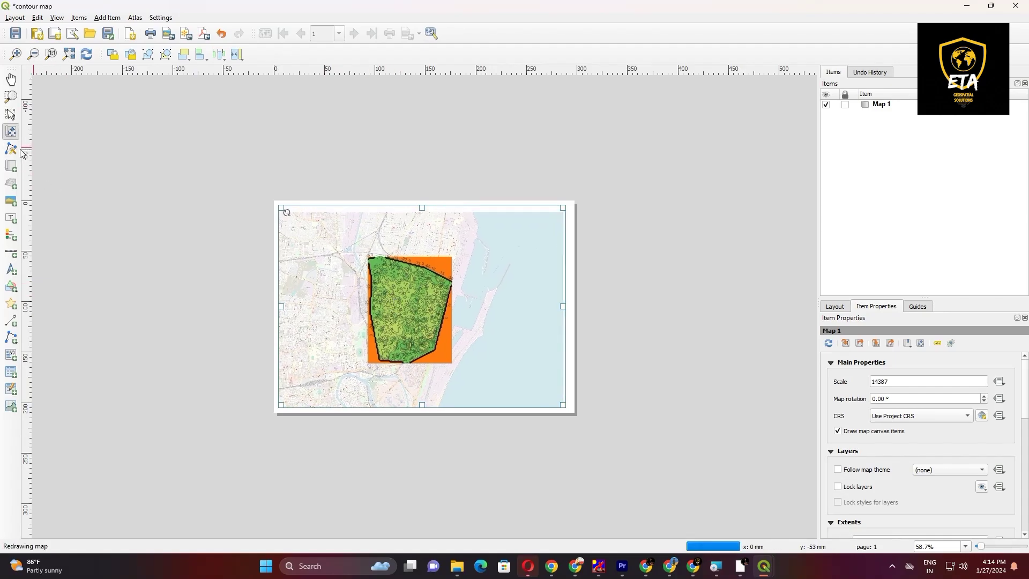
Step: Add a scale bar in the lower-left corner of the map on the layout page
{"action": "left_click", "coordinate": [106, 20]}
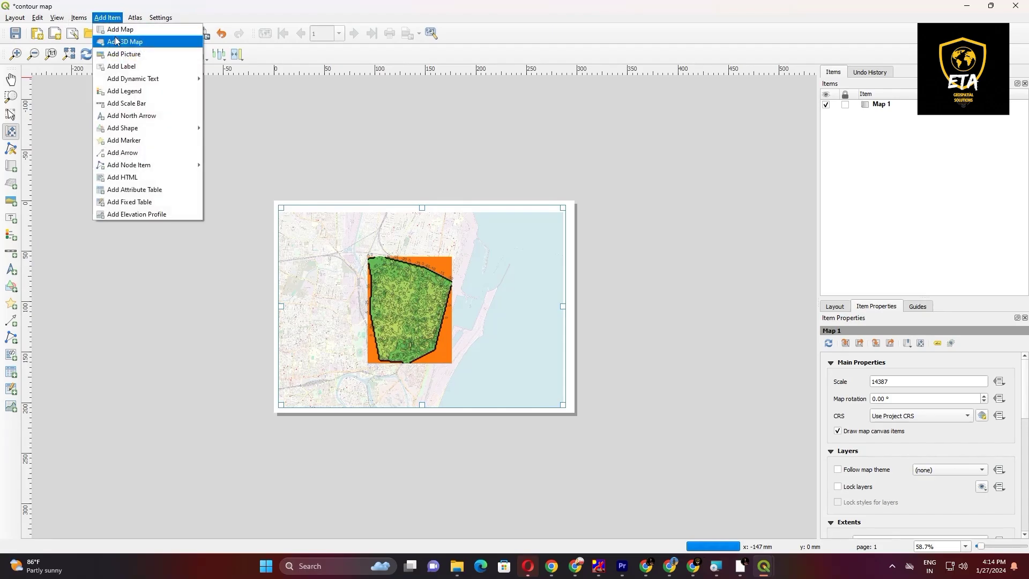
{"action": "left_click", "coordinate": [141, 104]}
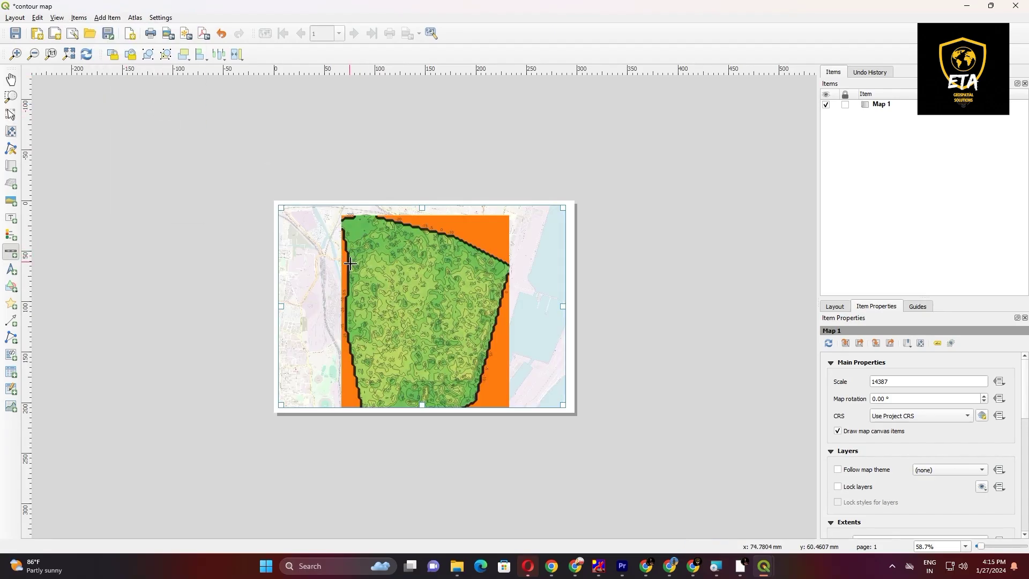
{"action": "left_click_drag", "start_coordinate": [288, 390], "coordinate": [333, 407]}
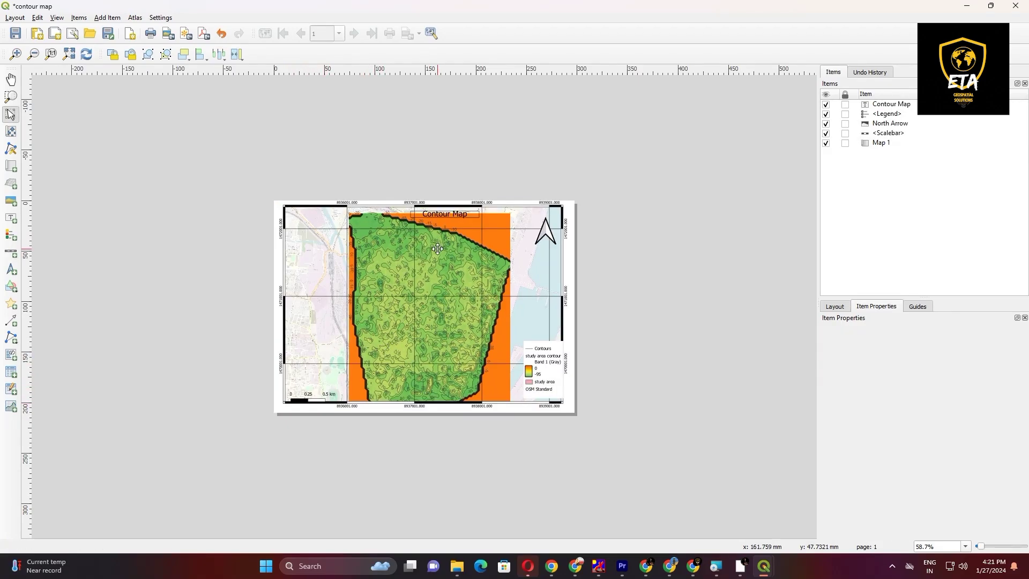
Step: Start exporting the finished layout as an image and dismiss the WMS layers notice
{"action": "left_click", "coordinate": [466, 317]}
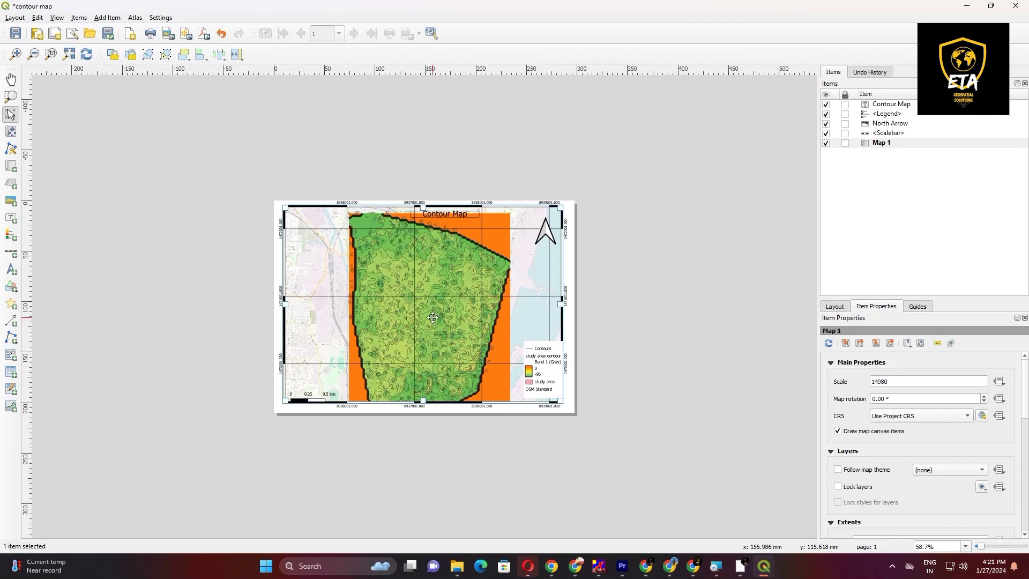
{"action": "left_click", "coordinate": [786, 216]}
{"action": "left_click", "coordinate": [14, 18]}
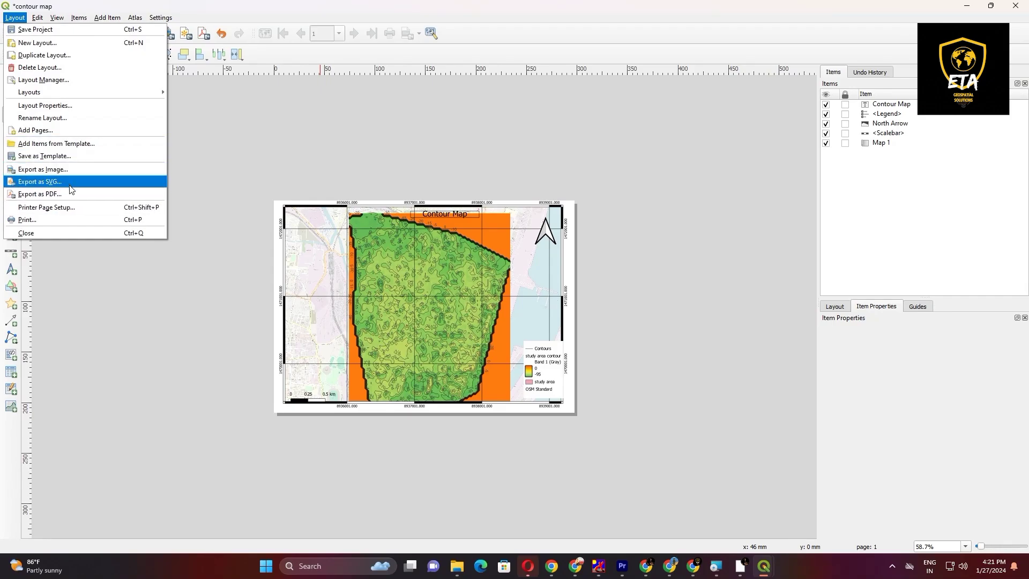
{"action": "left_click", "coordinate": [74, 172]}
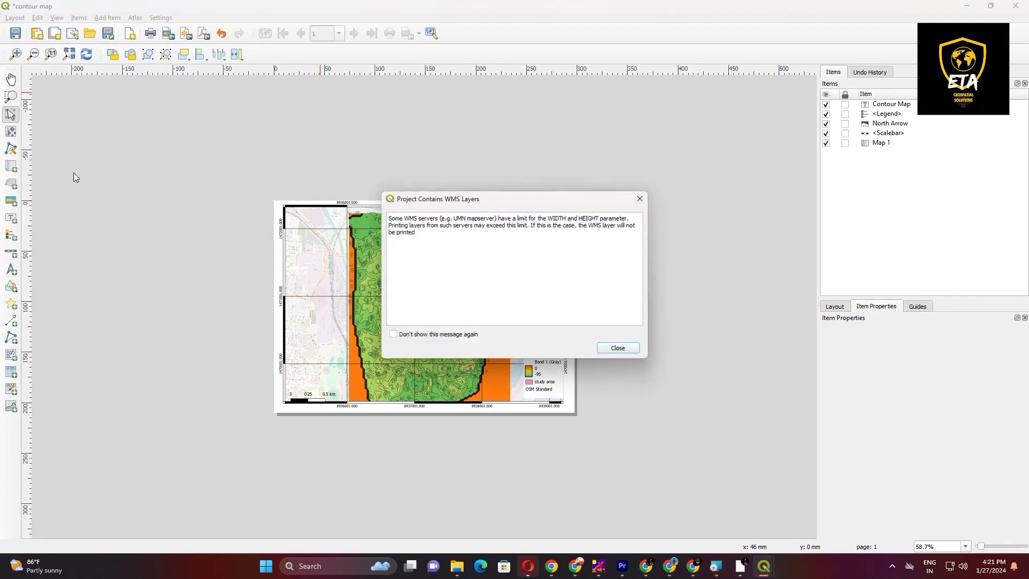
{"action": "left_click", "coordinate": [618, 347]}
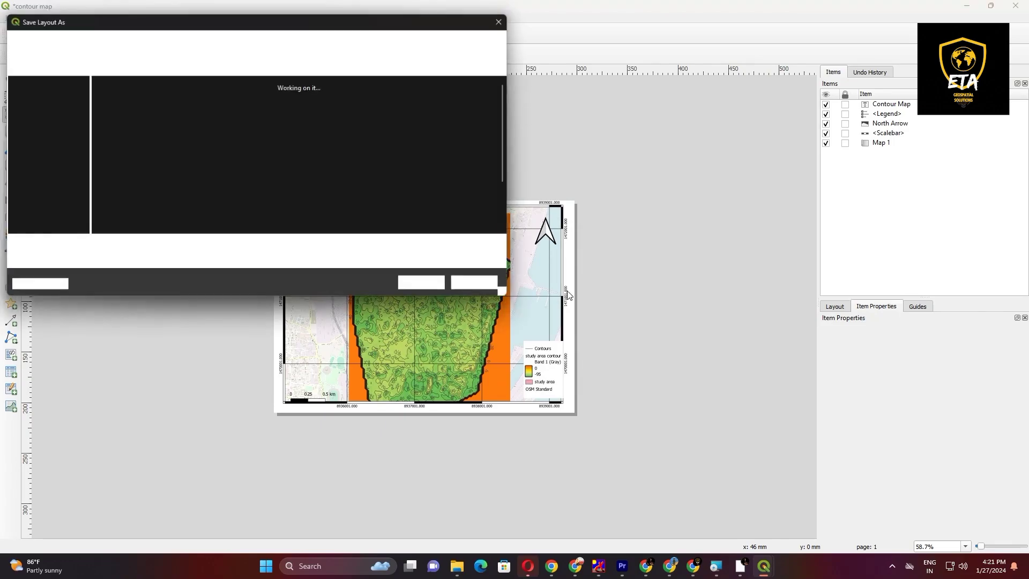
Step: Save the exported layout as contour map.png in the D:\contour map video folder, at 300 dpi resolution
{"action": "left_click", "coordinate": [49, 151]}
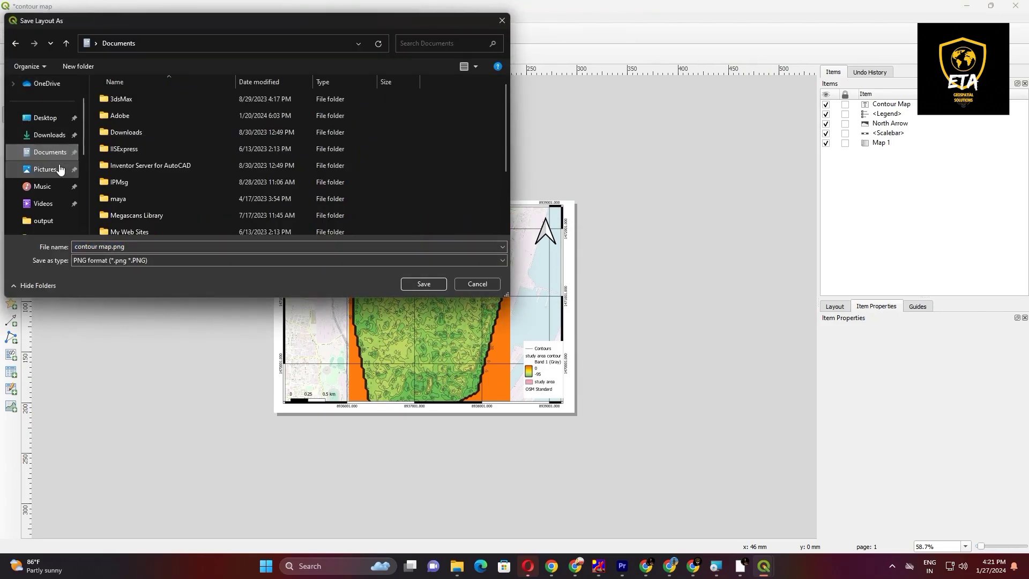
{"action": "left_click", "coordinate": [45, 169]}
{"action": "scroll", "coordinate": [53, 179], "scroll_direction": "down", "scroll_amount": 1}
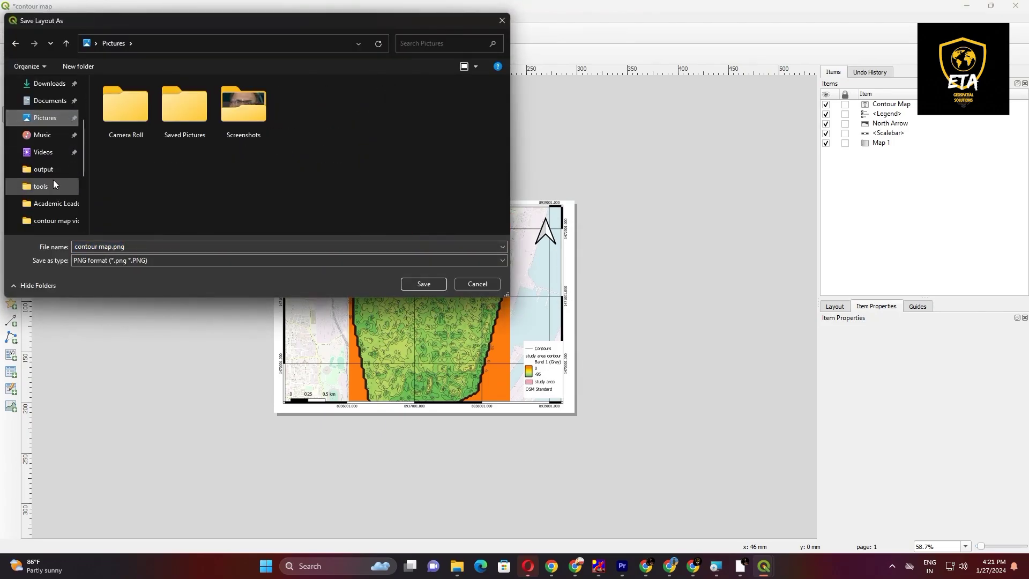
{"action": "left_click", "coordinate": [54, 180]}
{"action": "left_click", "coordinate": [59, 101]}
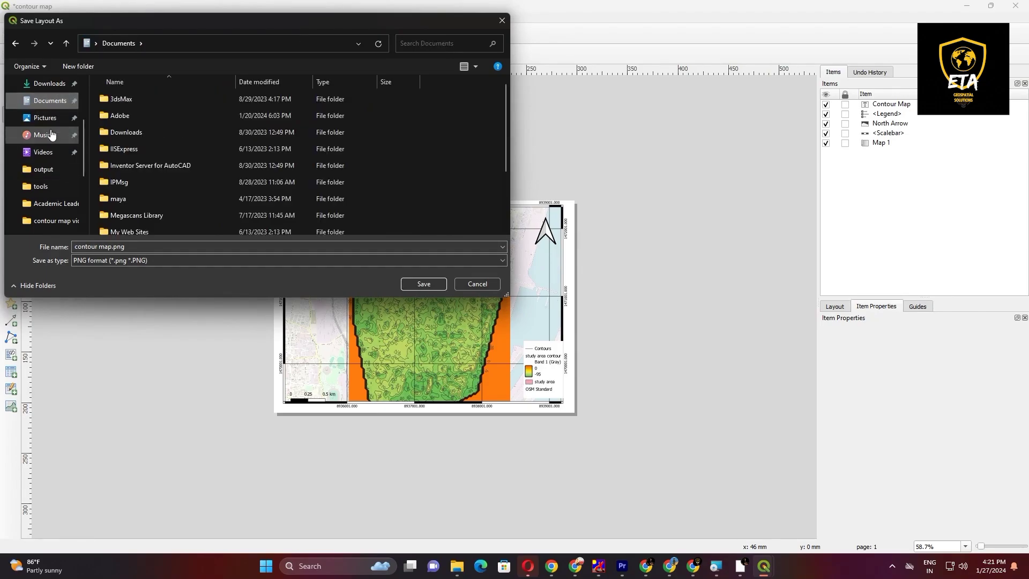
{"action": "scroll", "coordinate": [51, 161], "scroll_direction": "up", "scroll_amount": 2}
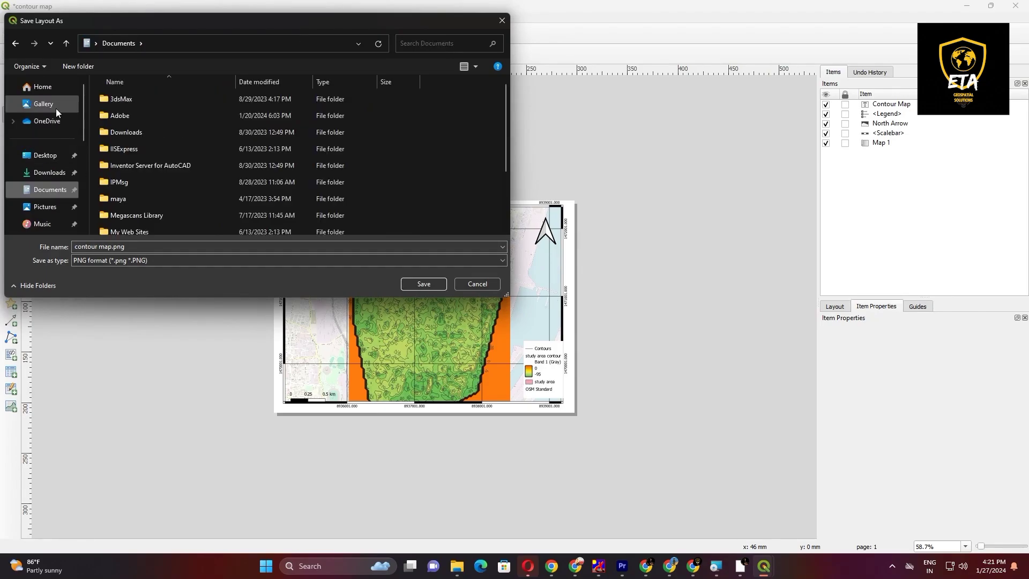
{"action": "scroll", "coordinate": [58, 169], "scroll_direction": "down", "scroll_amount": 4}
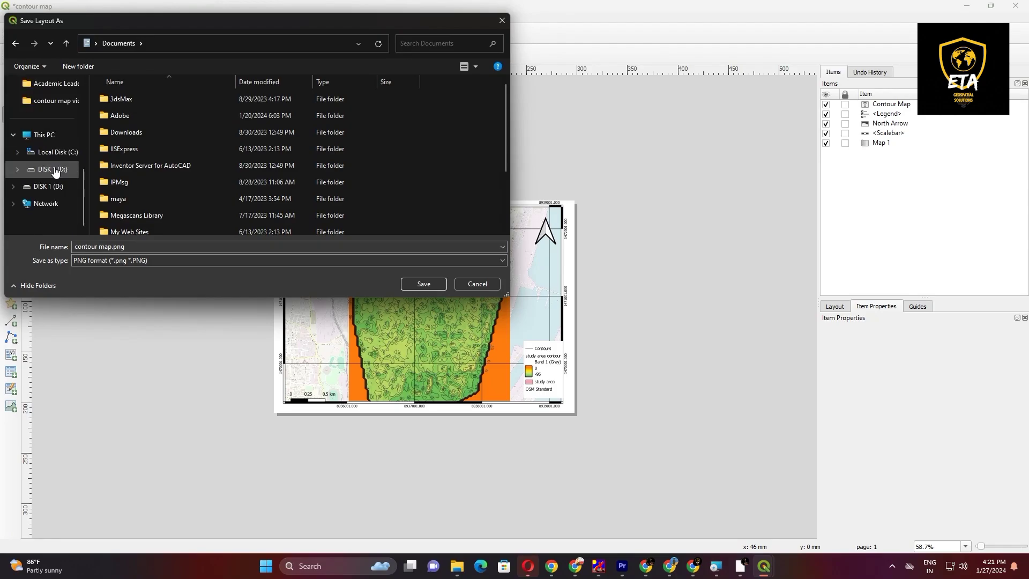
{"action": "left_click", "coordinate": [59, 170]}
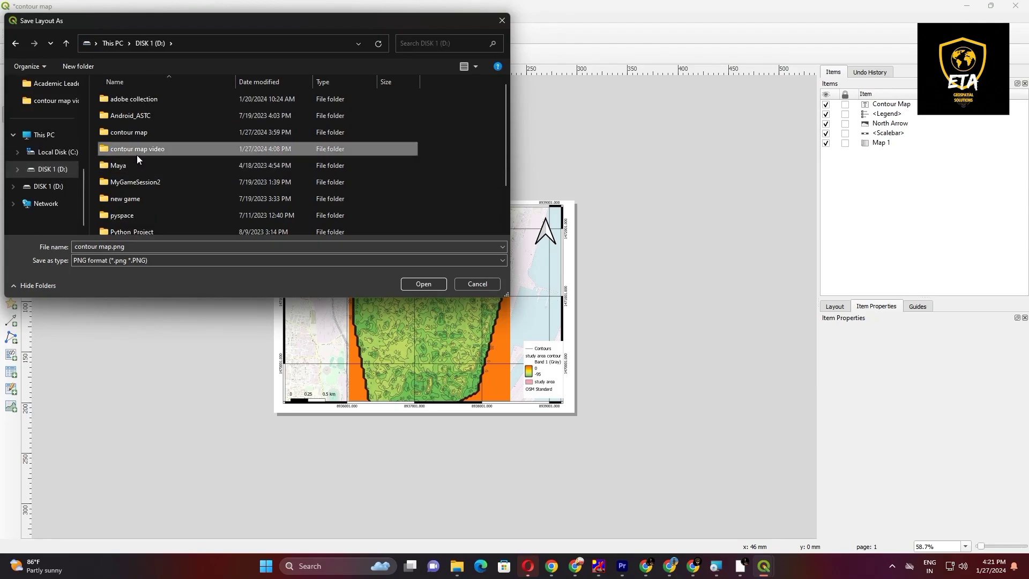
{"action": "double_click", "coordinate": [137, 155]}
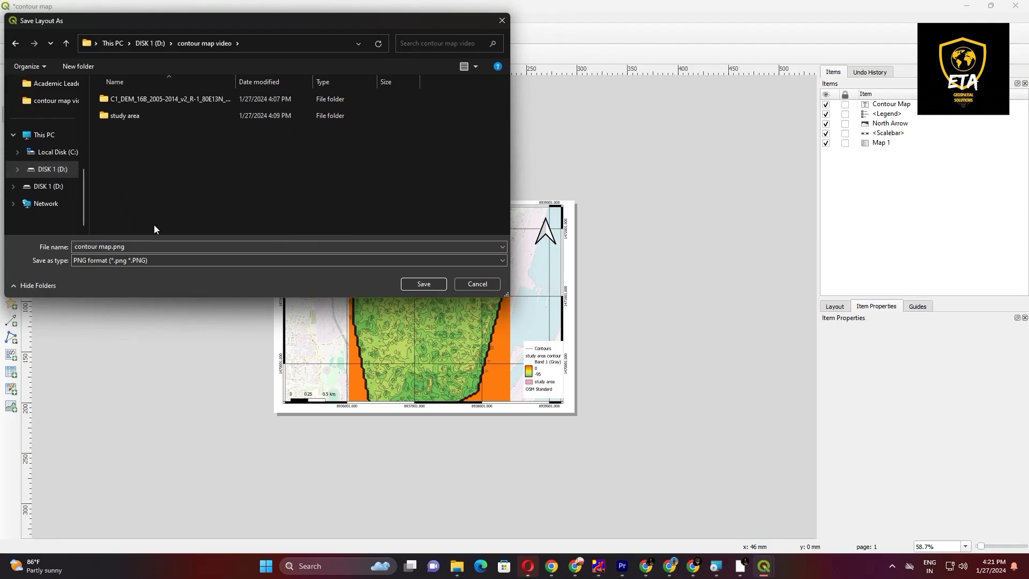
{"action": "left_click", "coordinate": [429, 285]}
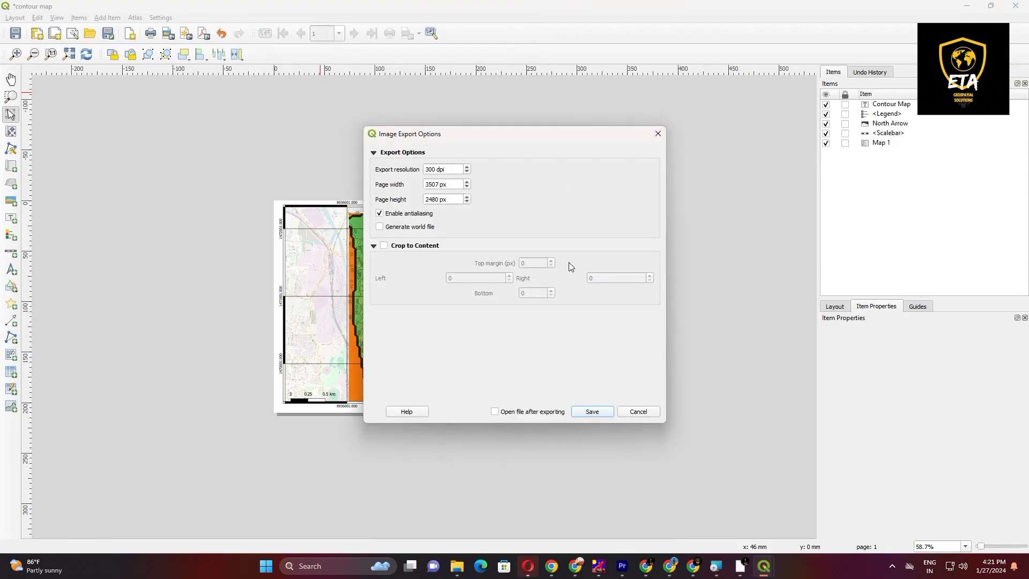
{"action": "left_click", "coordinate": [591, 413]}
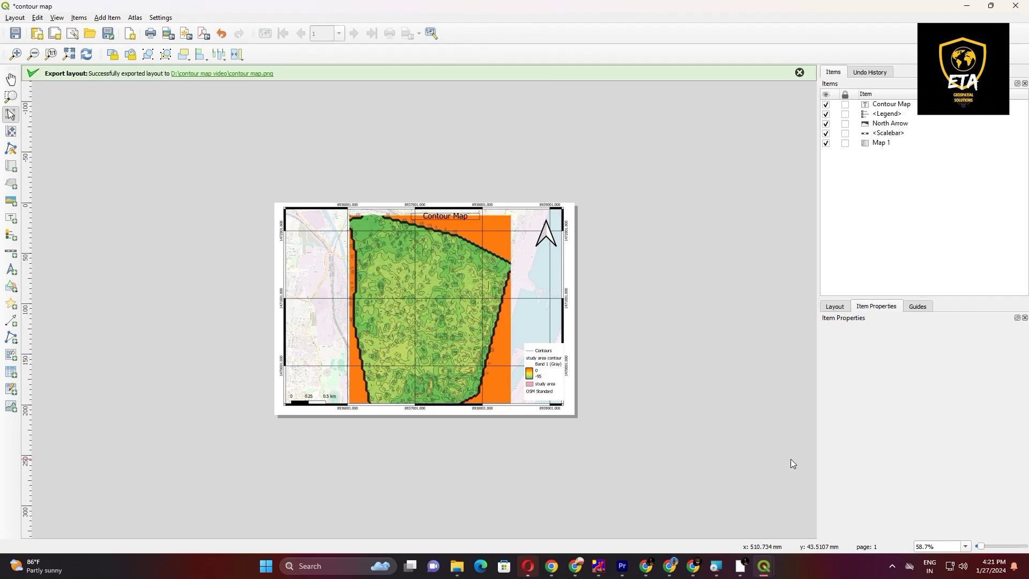
Step: In File Explorer, open the exported contour map.png from D:\contour map video to examine it, and close the image viewer
{"action": "mouse_move", "coordinate": [740, 570]}
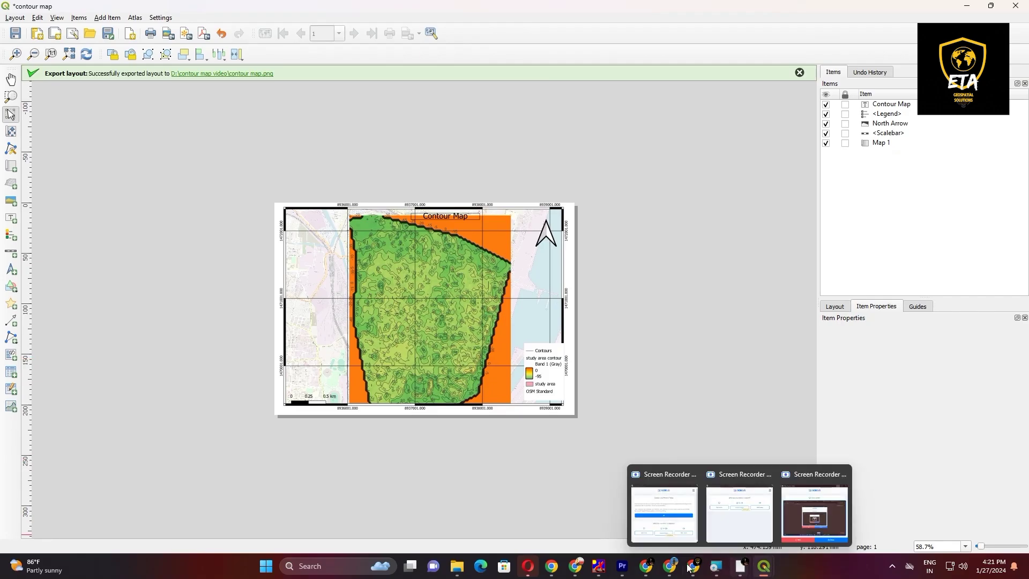
{"action": "mouse_move", "coordinate": [456, 565]}
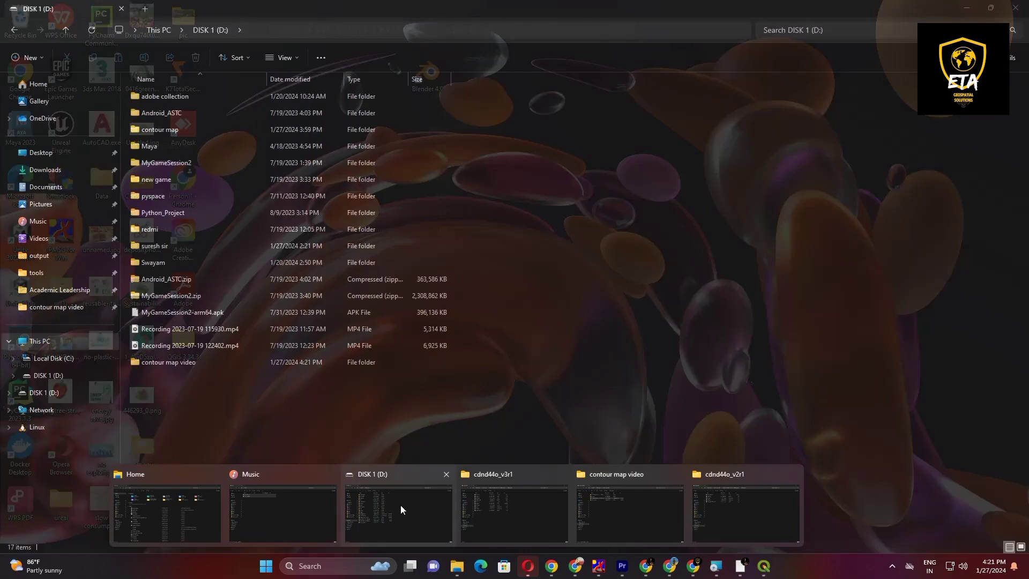
{"action": "left_click", "coordinate": [401, 504]}
{"action": "double_click", "coordinate": [175, 360]}
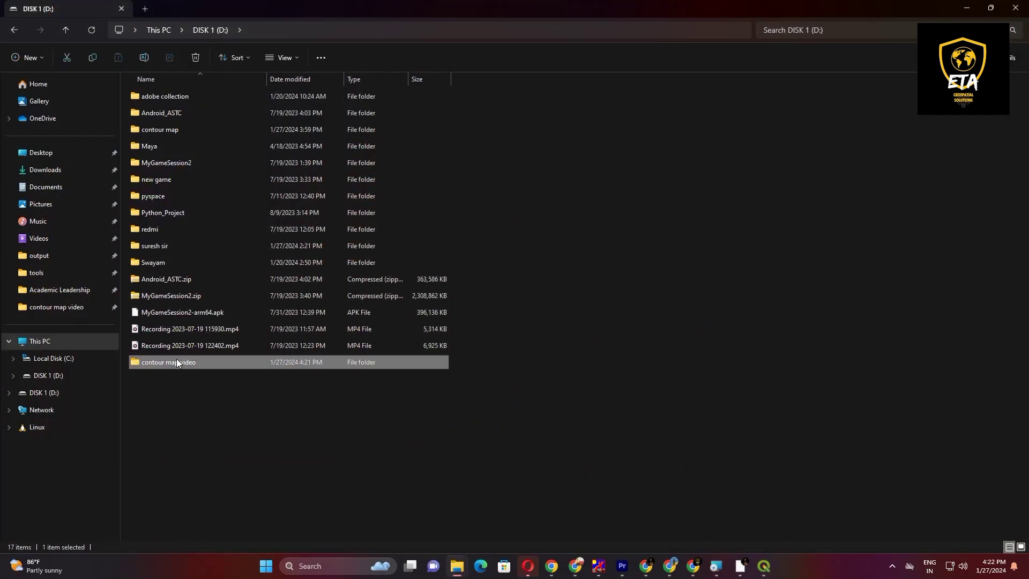
{"action": "double_click", "coordinate": [200, 152]}
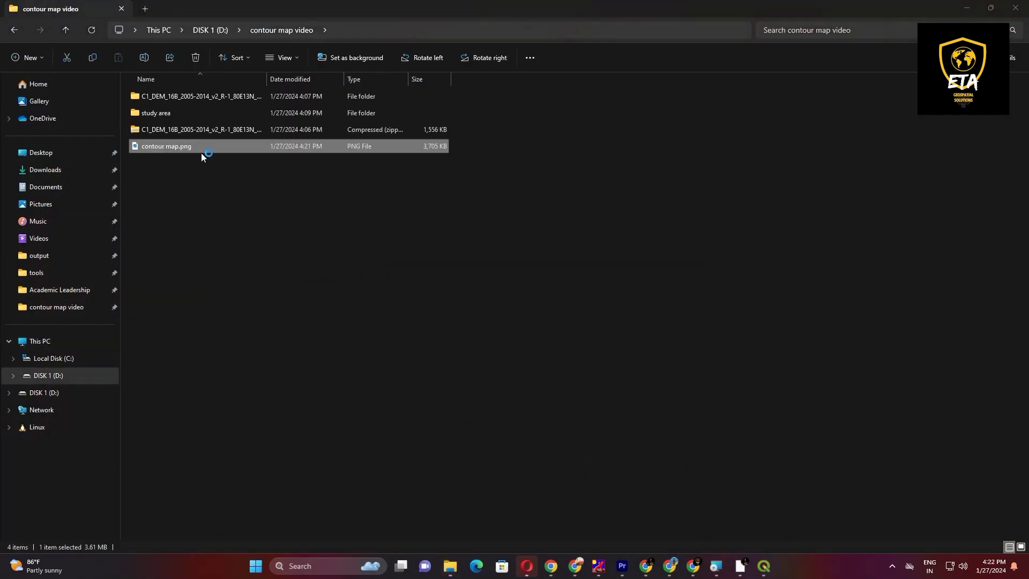
{"action": "left_click", "coordinate": [1017, 9]}
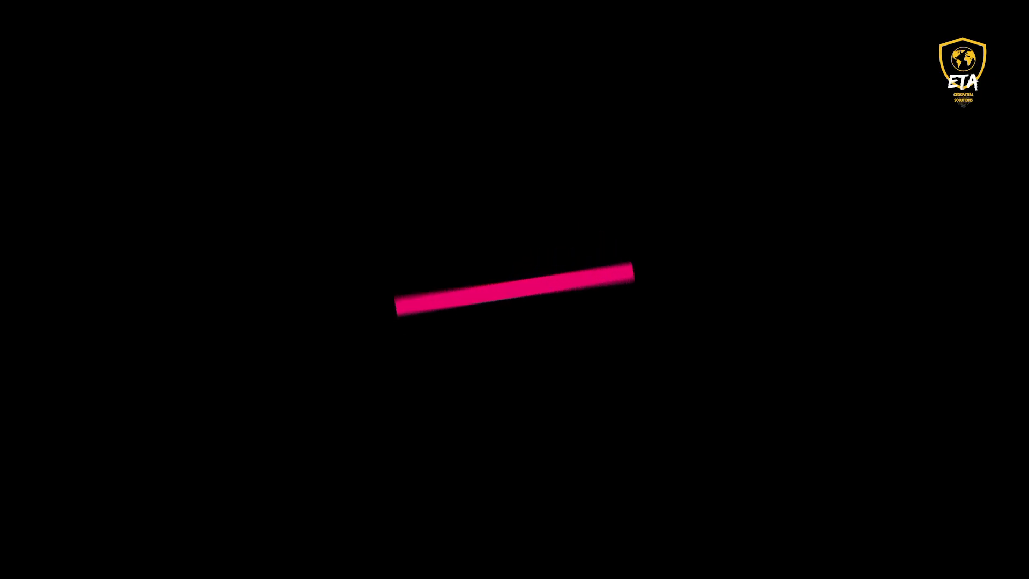